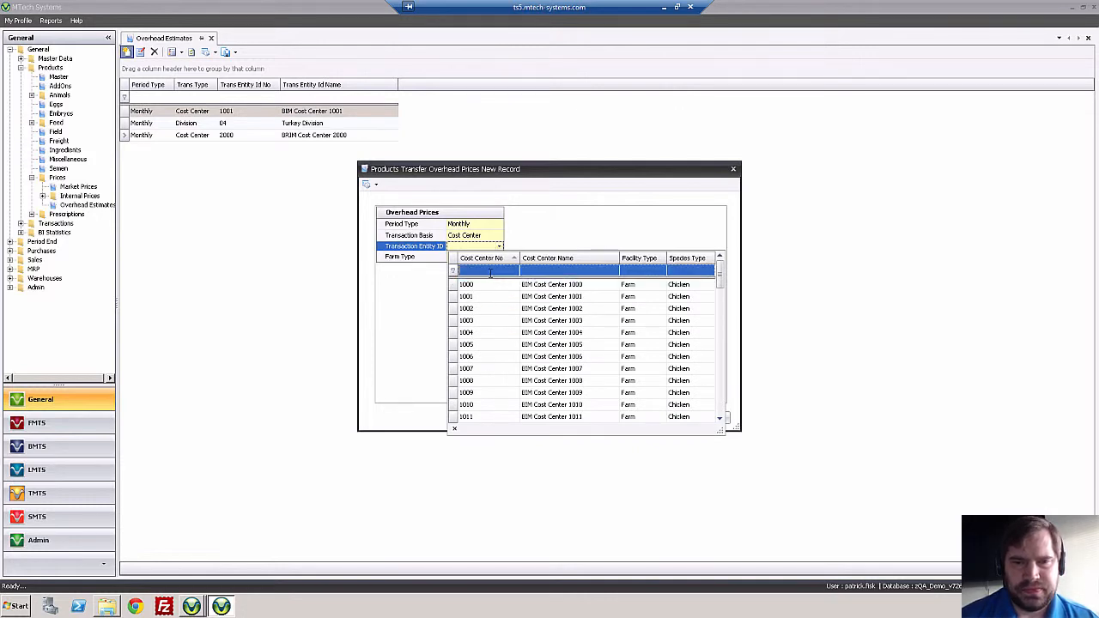
Set the Transaction Entity ID of the new overhead price record to cost center 2100, BRIM External.
left_click(718, 328)
left_click(720, 330)
left_click_drag(722, 333, 718, 372)
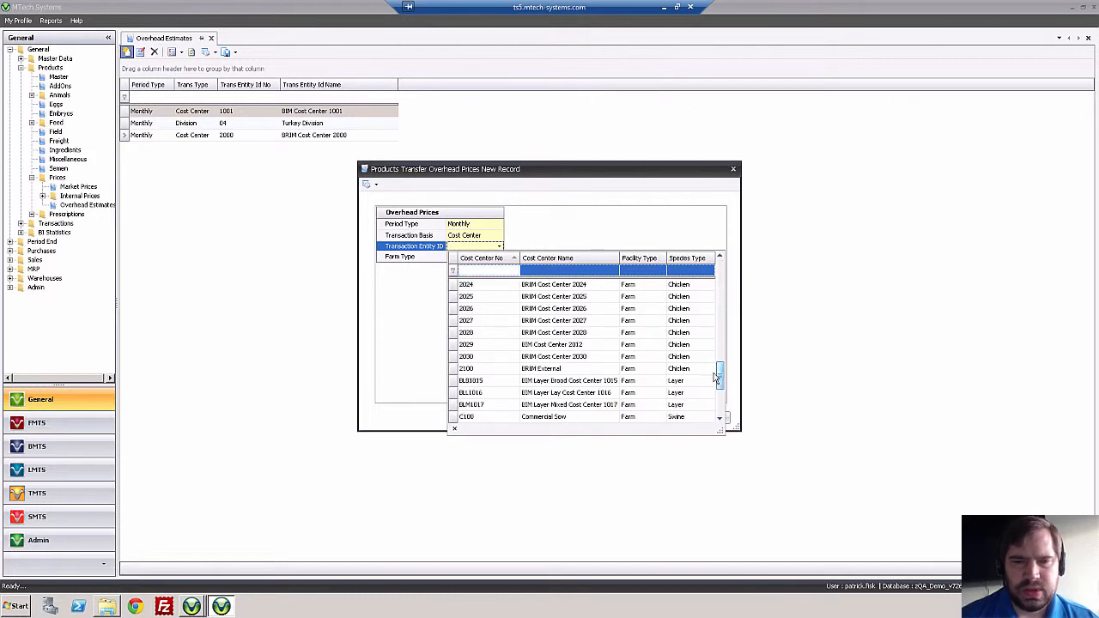
left_click(496, 374)
Set the Farm Type to SIM and create the overhead price record.
left_click(484, 257)
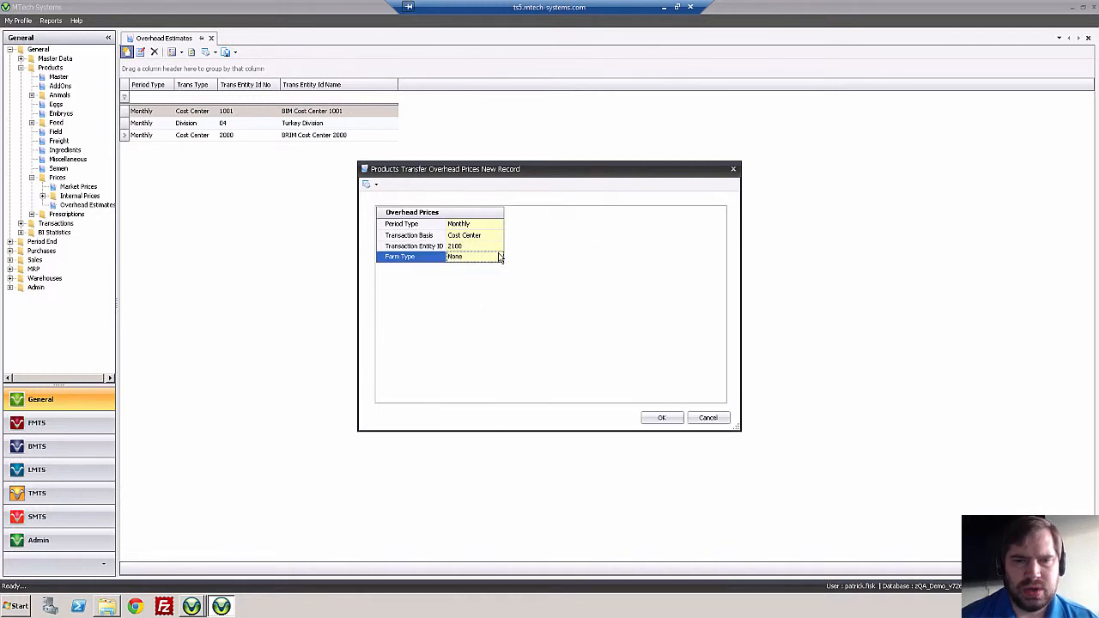
left_click(500, 256)
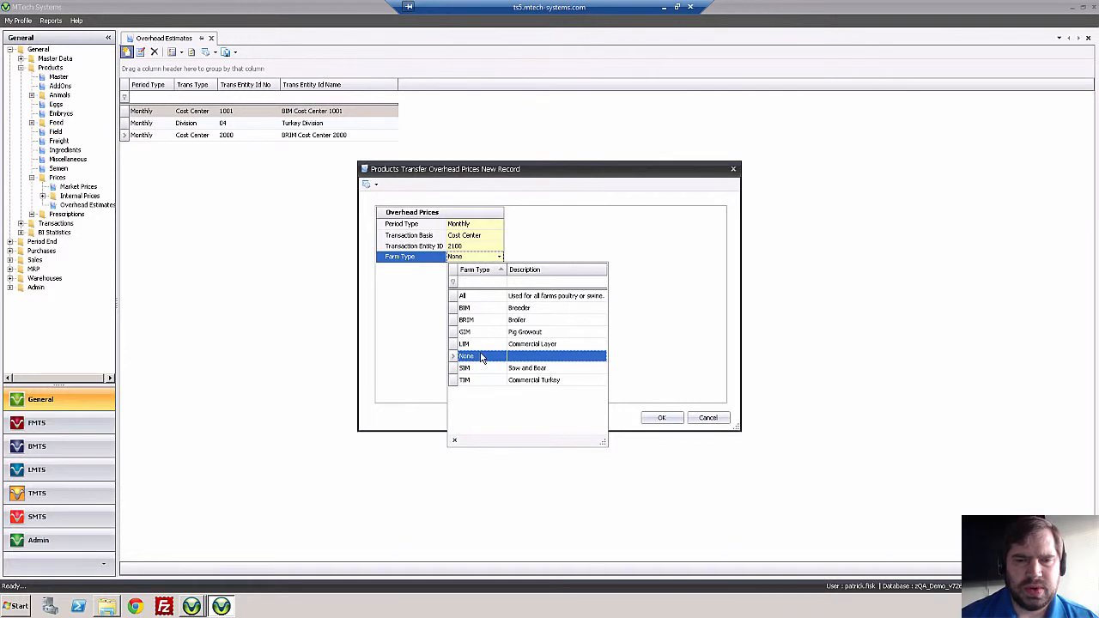
left_click(482, 371)
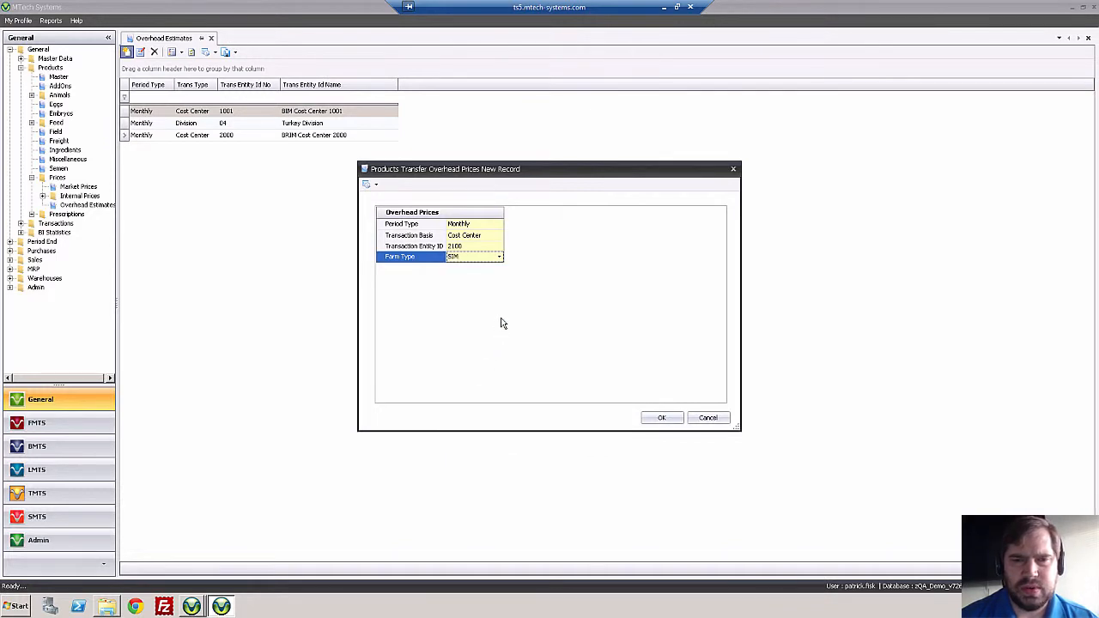
left_click(661, 419)
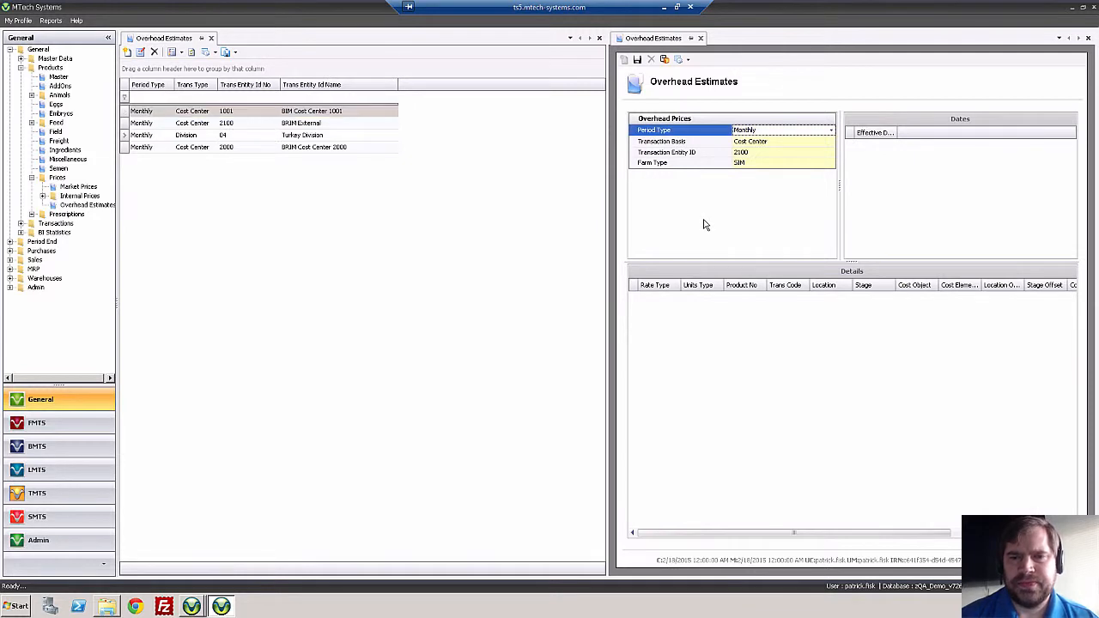
left_click(691, 304)
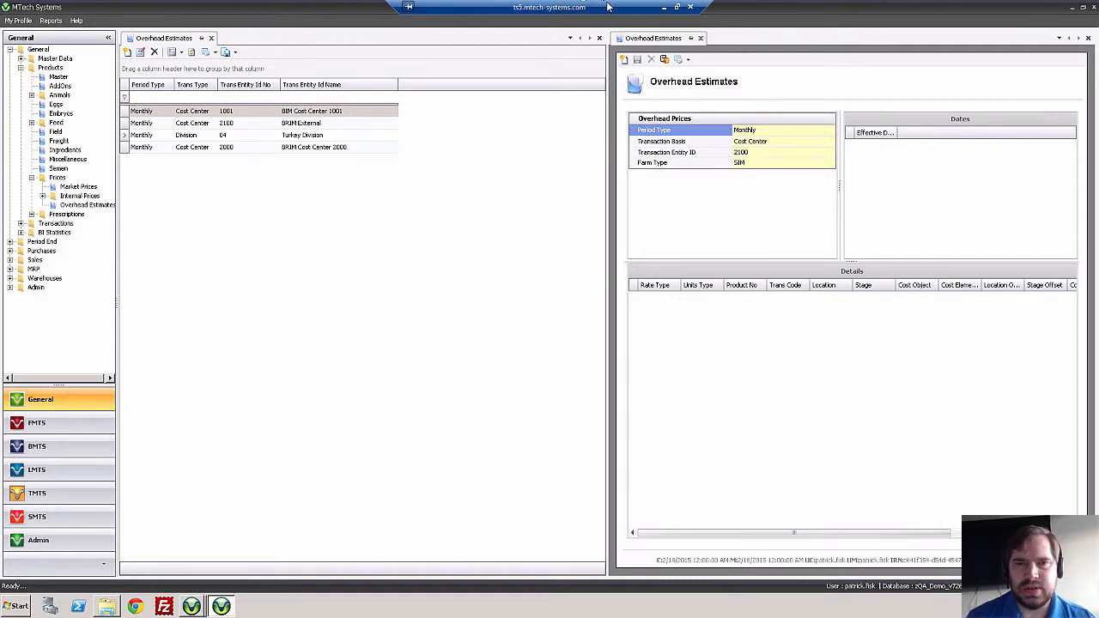
Move the remote desktop window aside, switch to Visual Studio and open a new Bug work item in a maximized window.
left_click(677, 7)
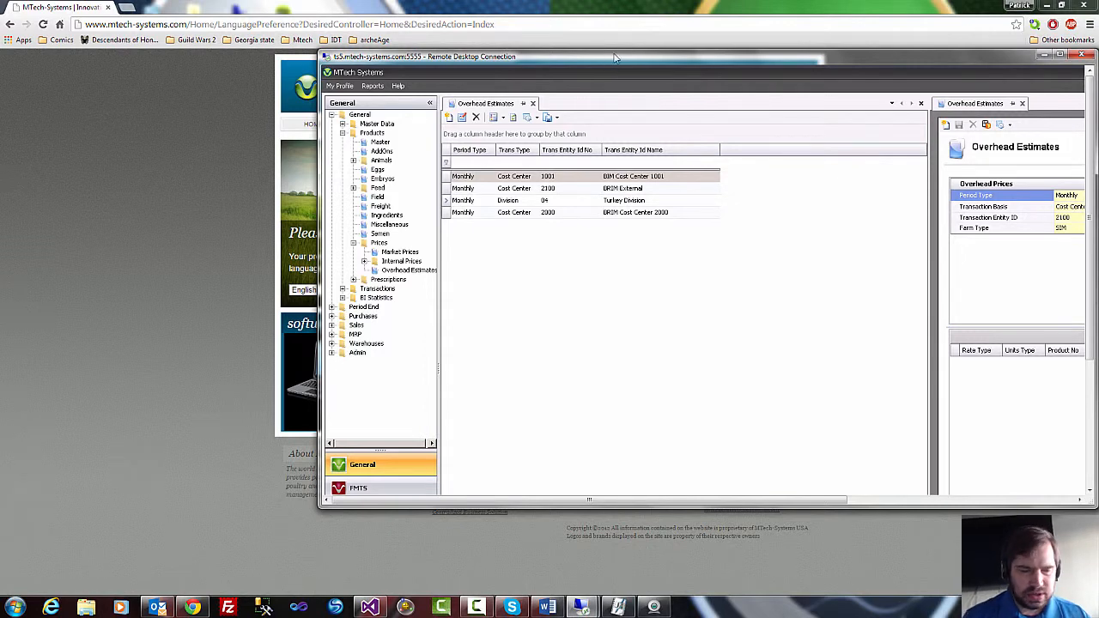
left_click_drag(615, 57, 850, 8)
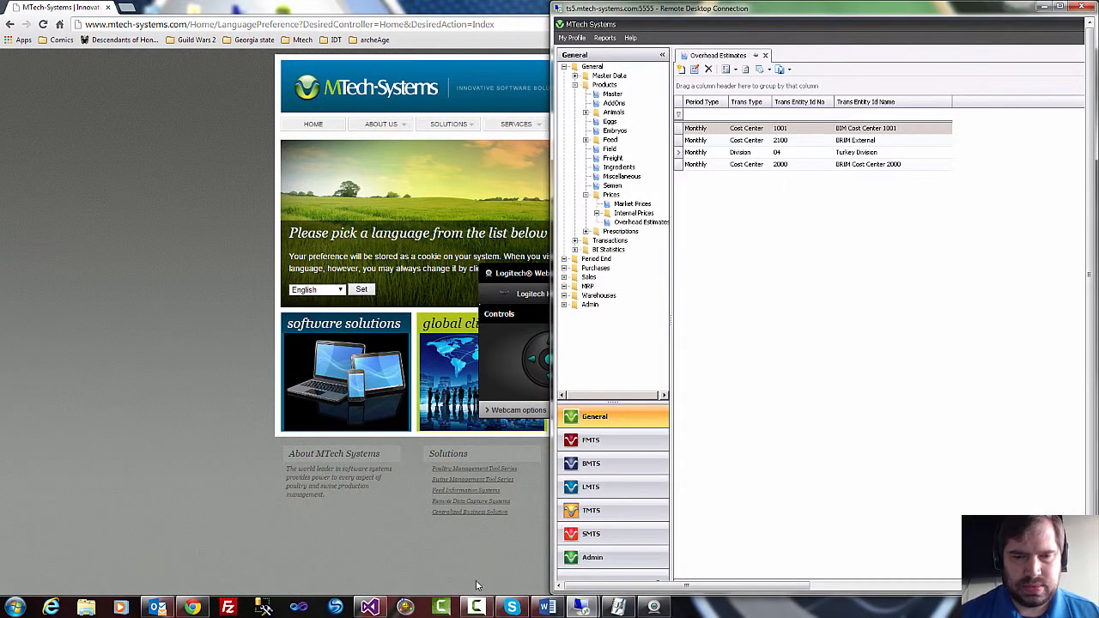
left_click(371, 609)
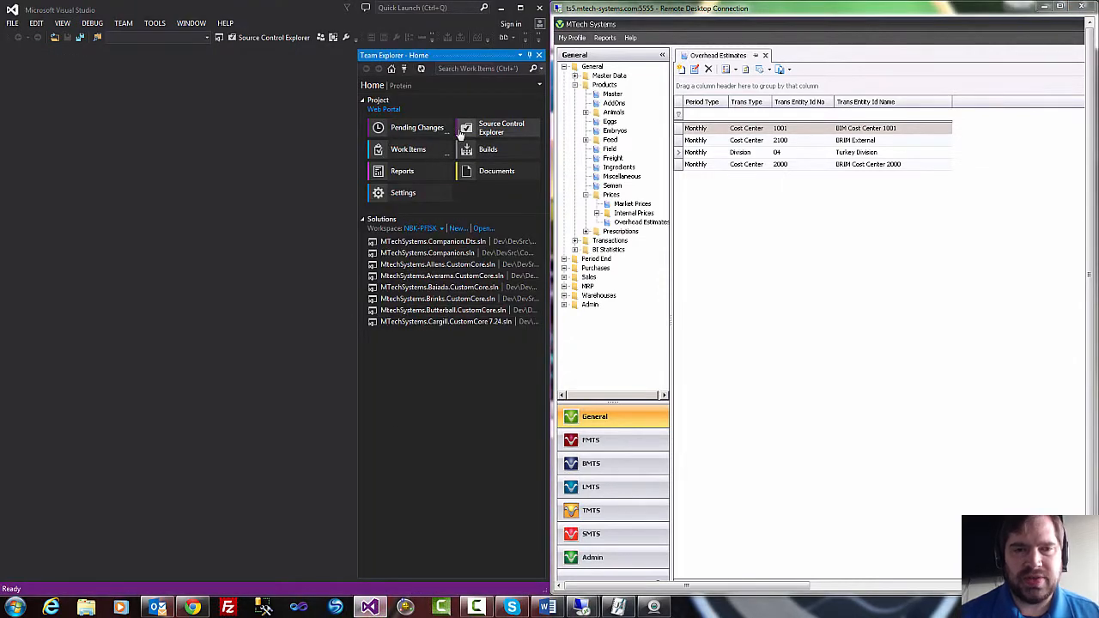
left_click(123, 23)
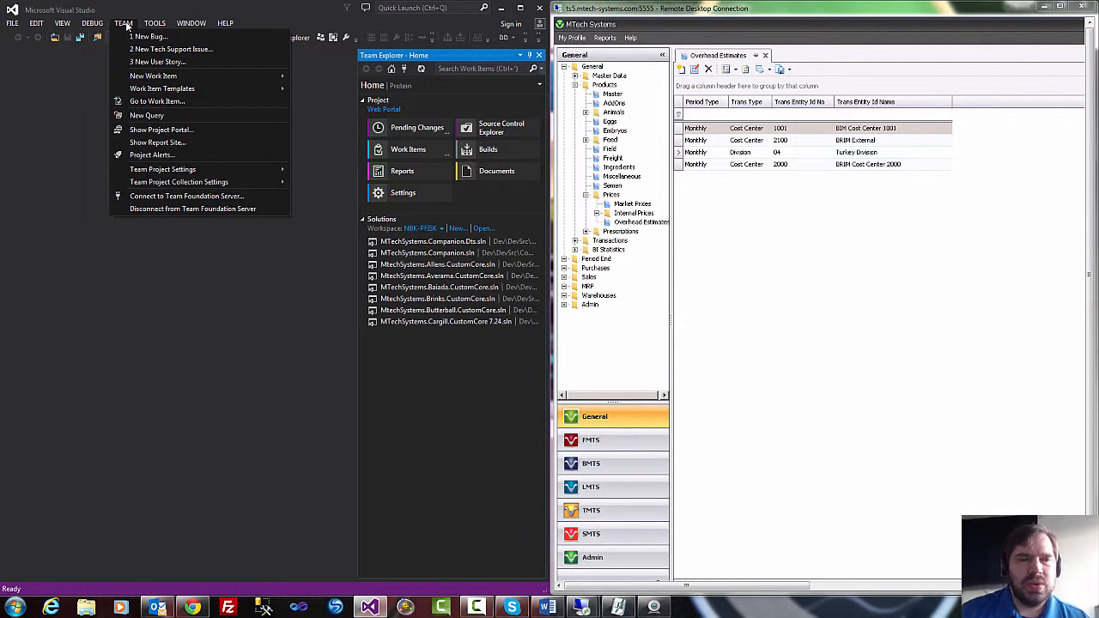
left_click(137, 36)
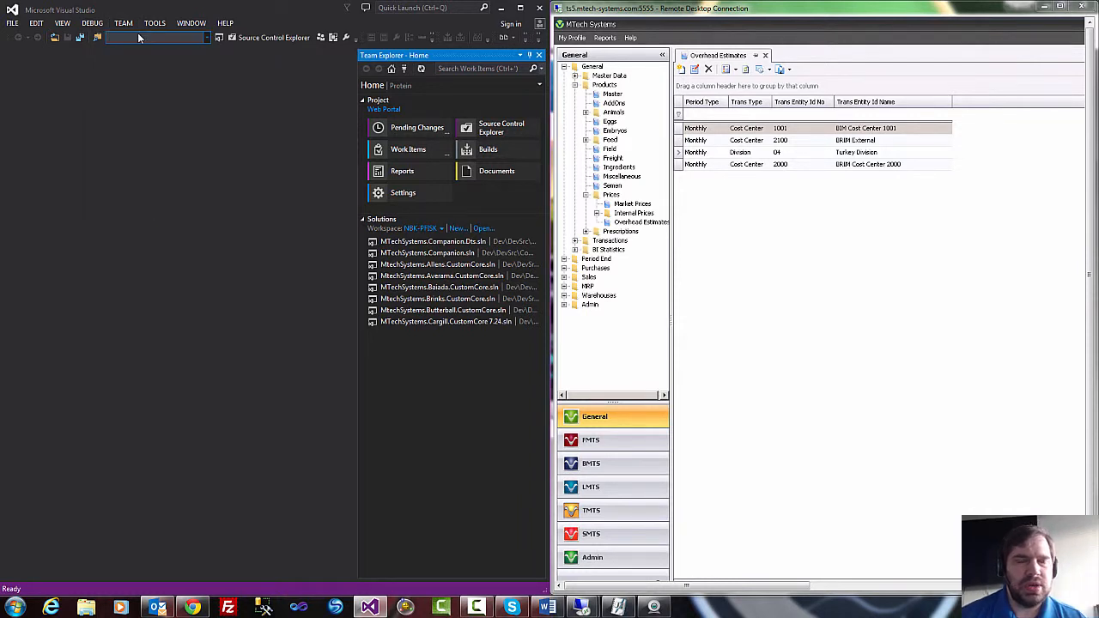
double_click(322, 8)
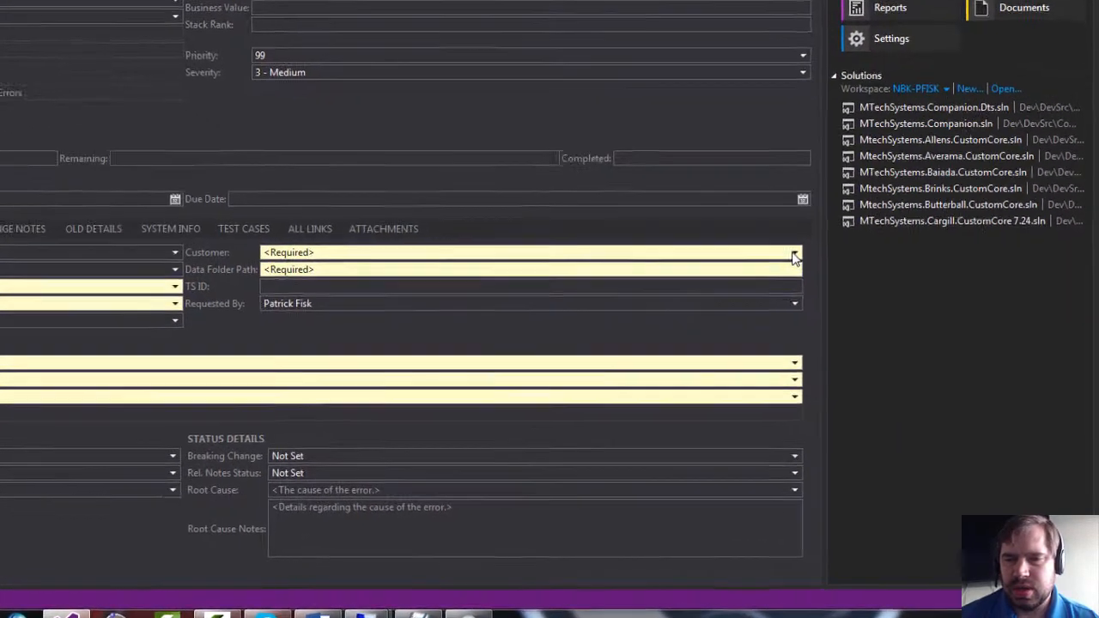
Set the bug's Customer to M-Tech.
left_click(883, 343)
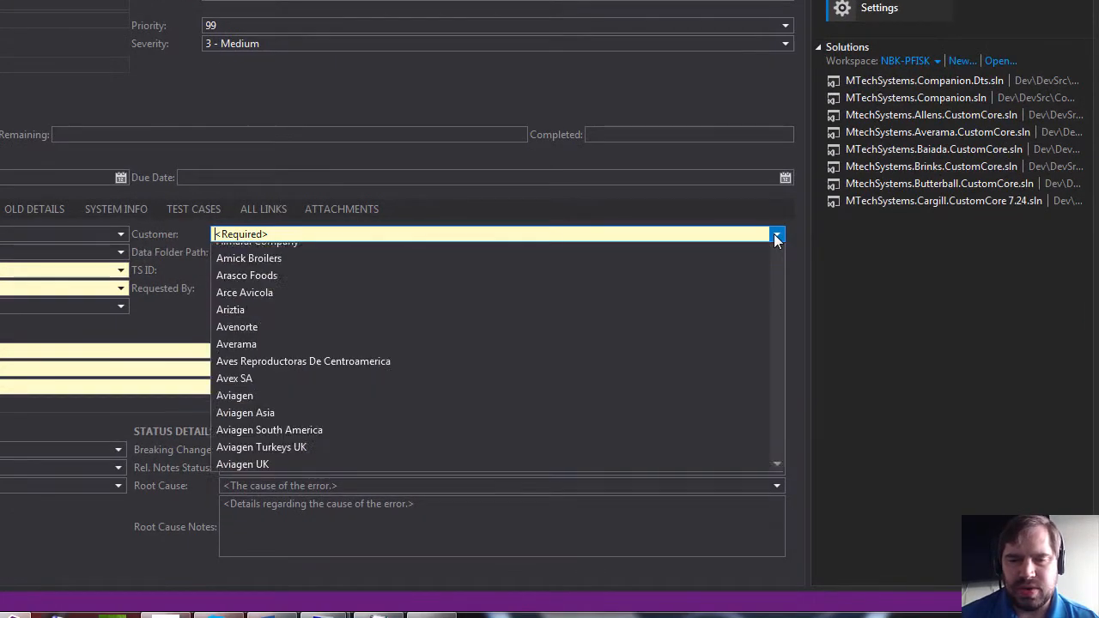
type("Maple Leaf Farms (Ducks")
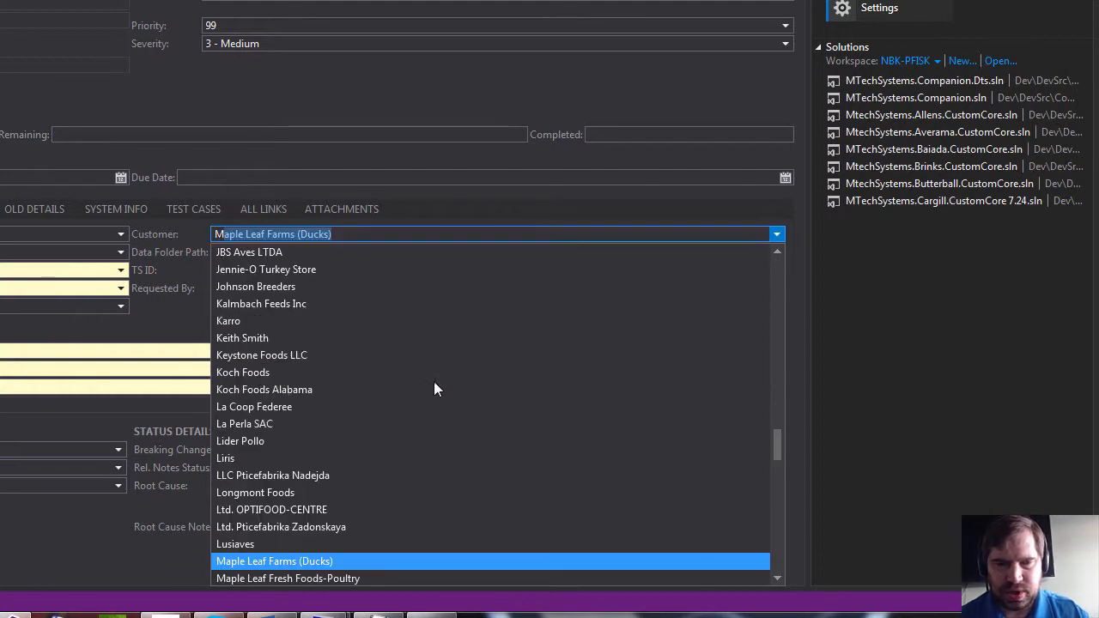
scroll(401, 379, "down", 5)
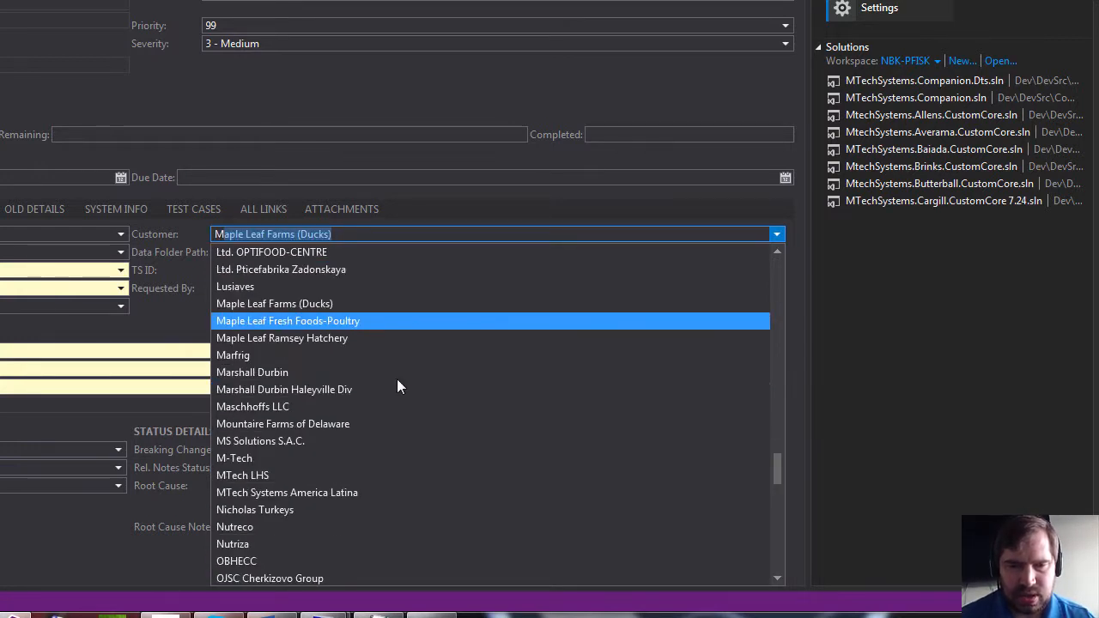
left_click(250, 456)
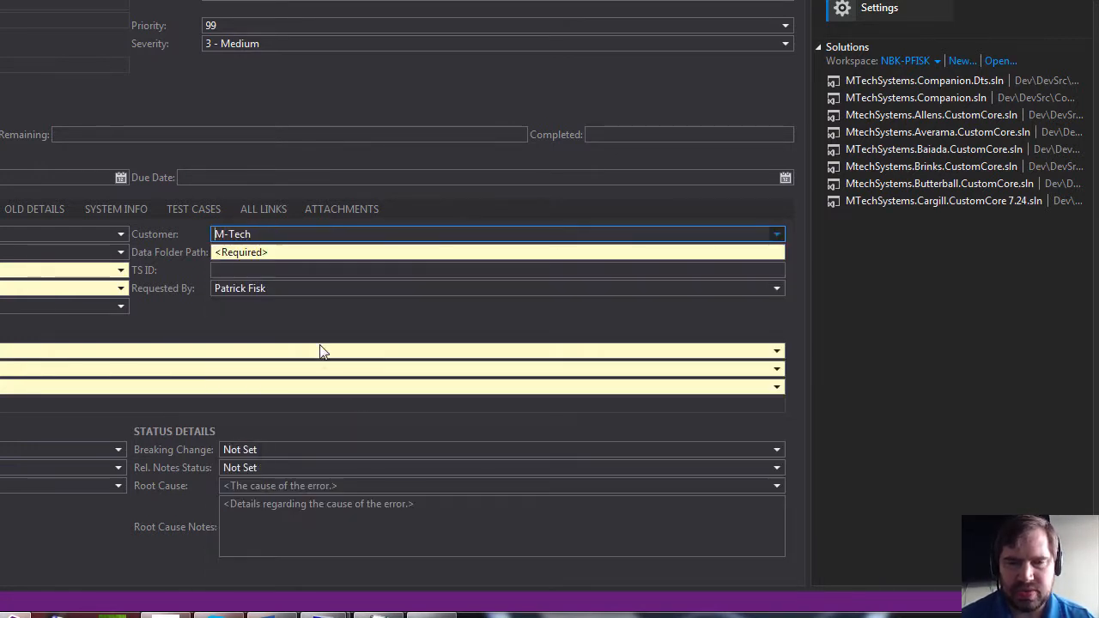
For the bug's Data Folder Path, switch to the ts5 remote desktop and copy the full path of the zQA_Demo_v726_20130719 folder.
left_click(328, 254)
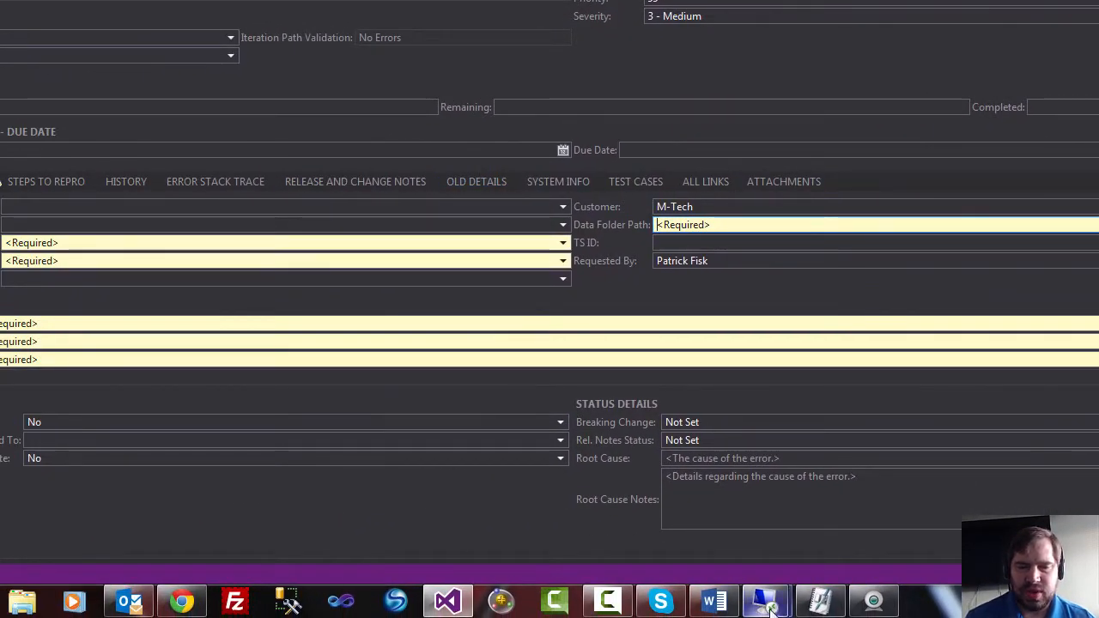
mouse_move(769, 605)
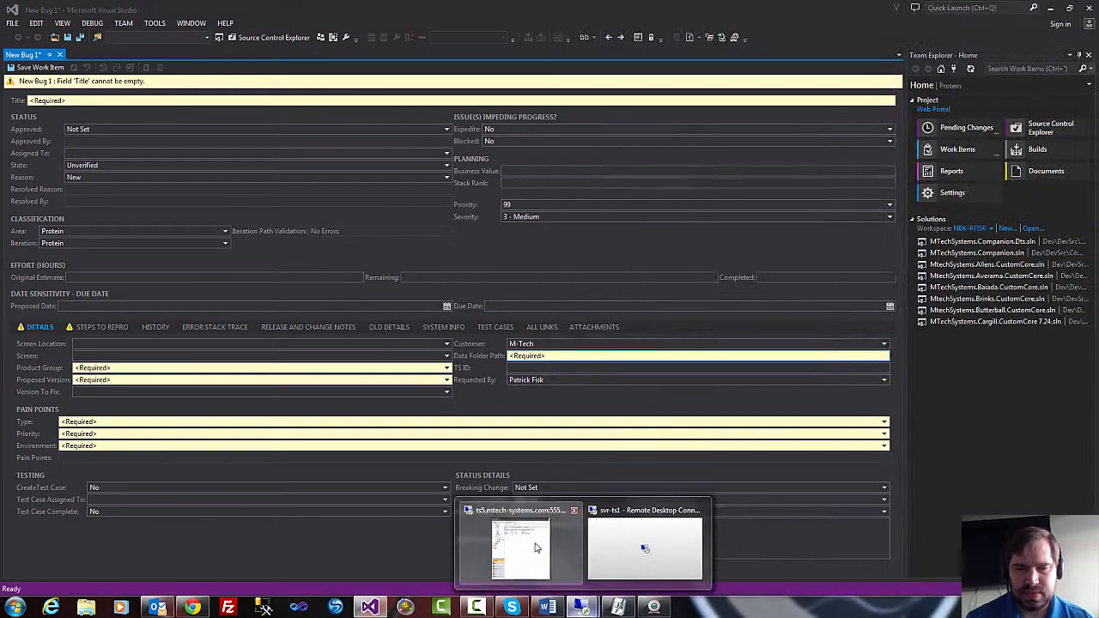
left_click(613, 523)
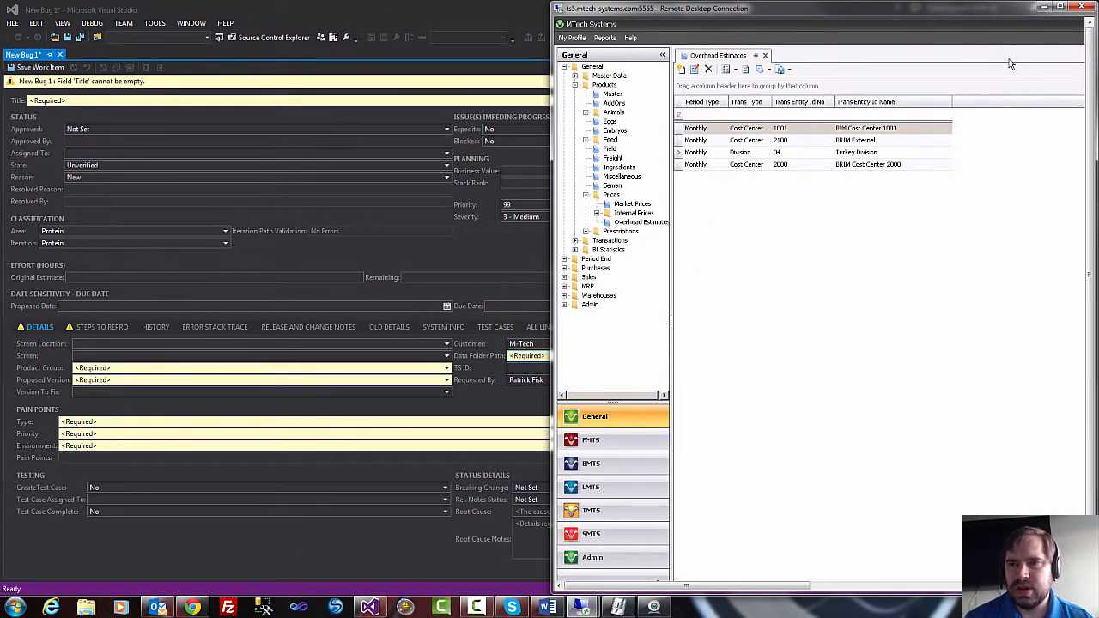
double_click(868, 11)
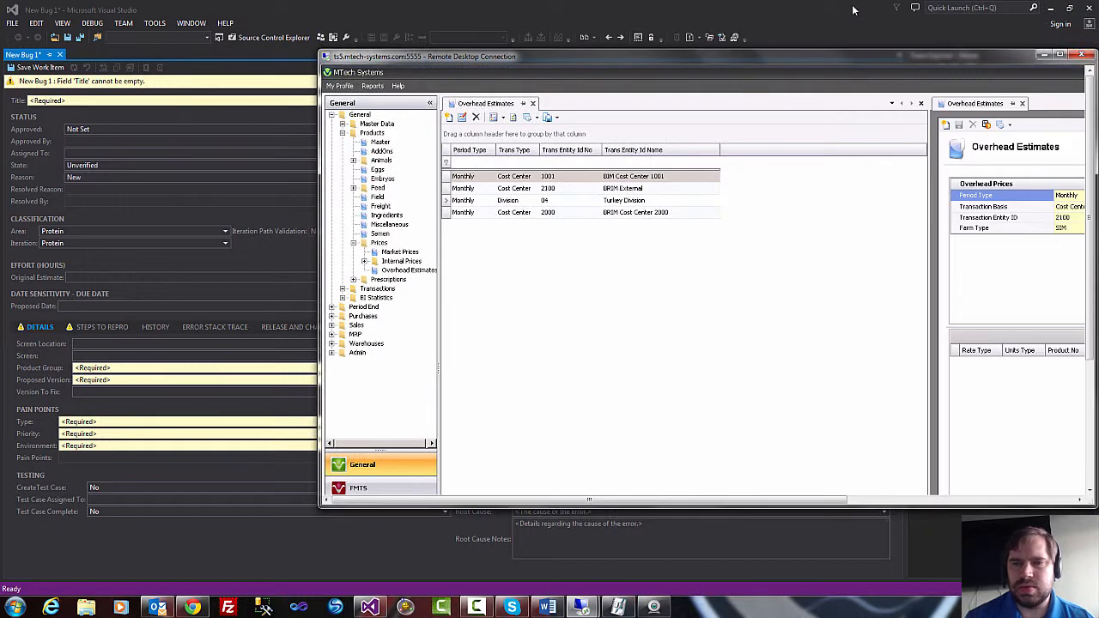
double_click(914, 57)
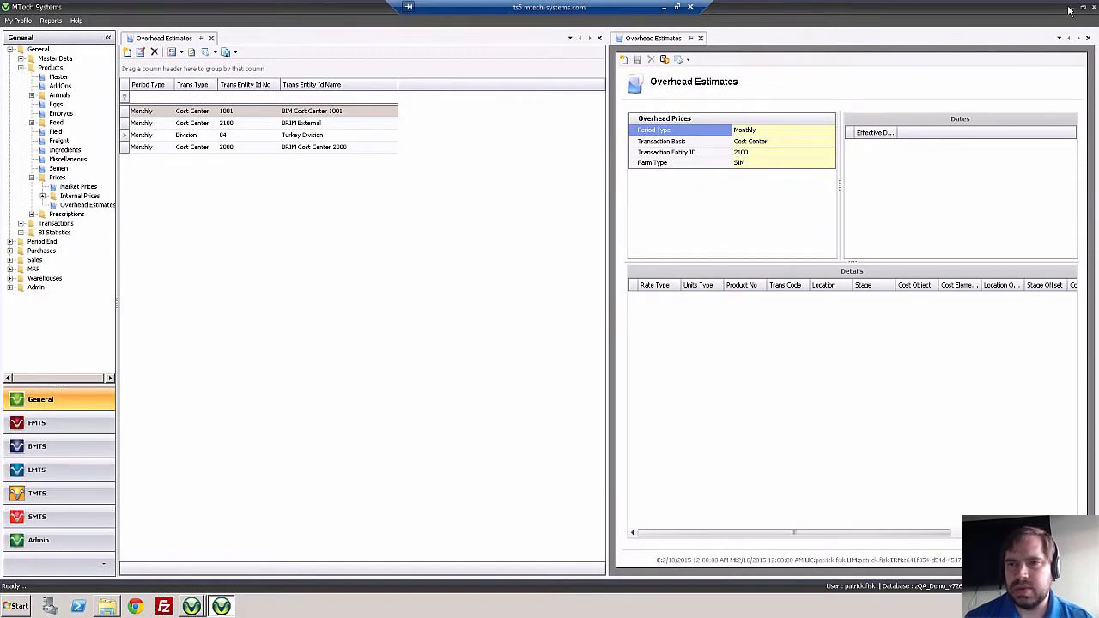
left_click(1072, 7)
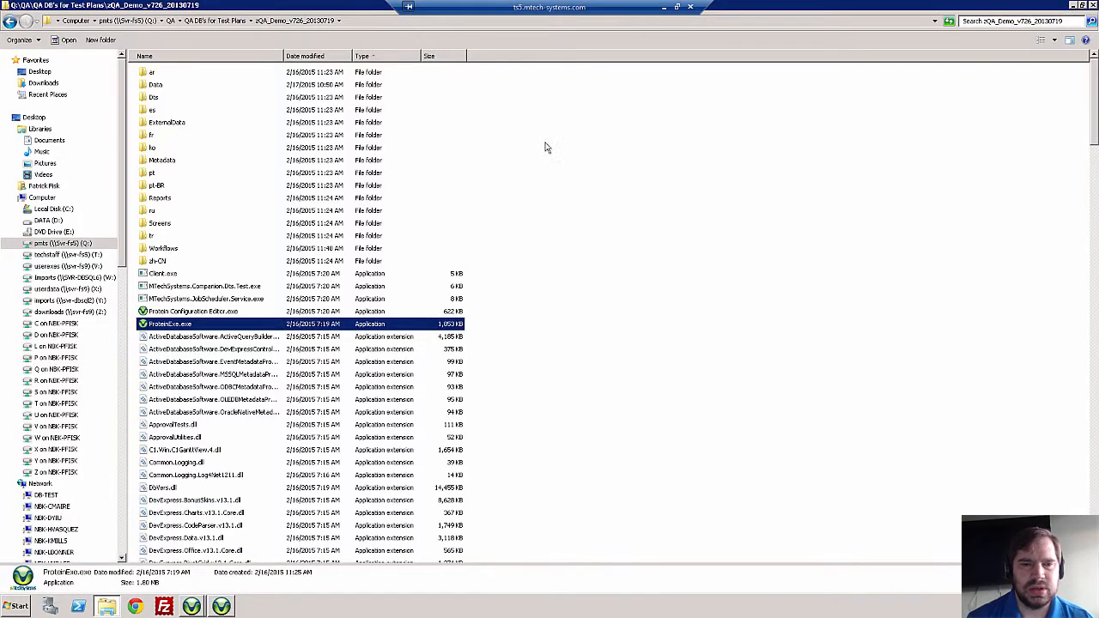
left_click(351, 21)
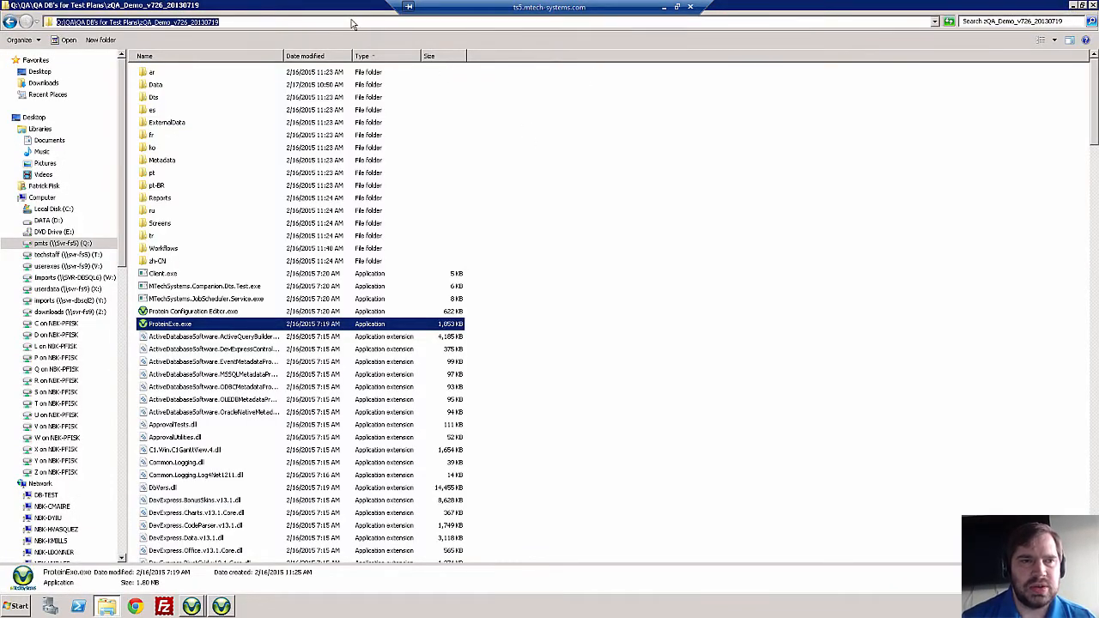
right_click(156, 21)
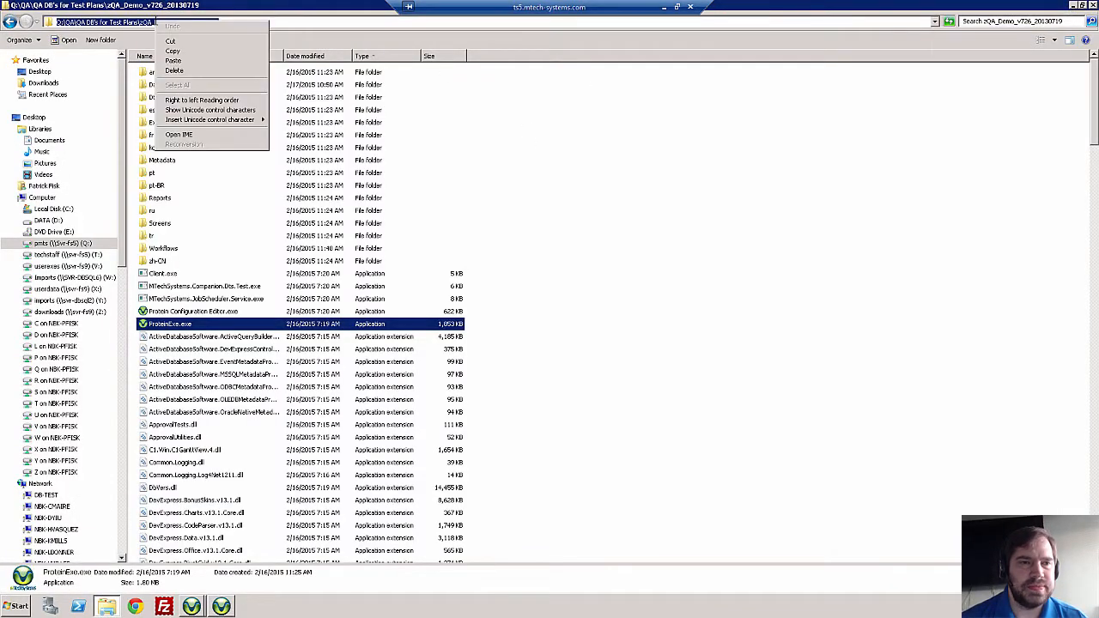
left_click(172, 52)
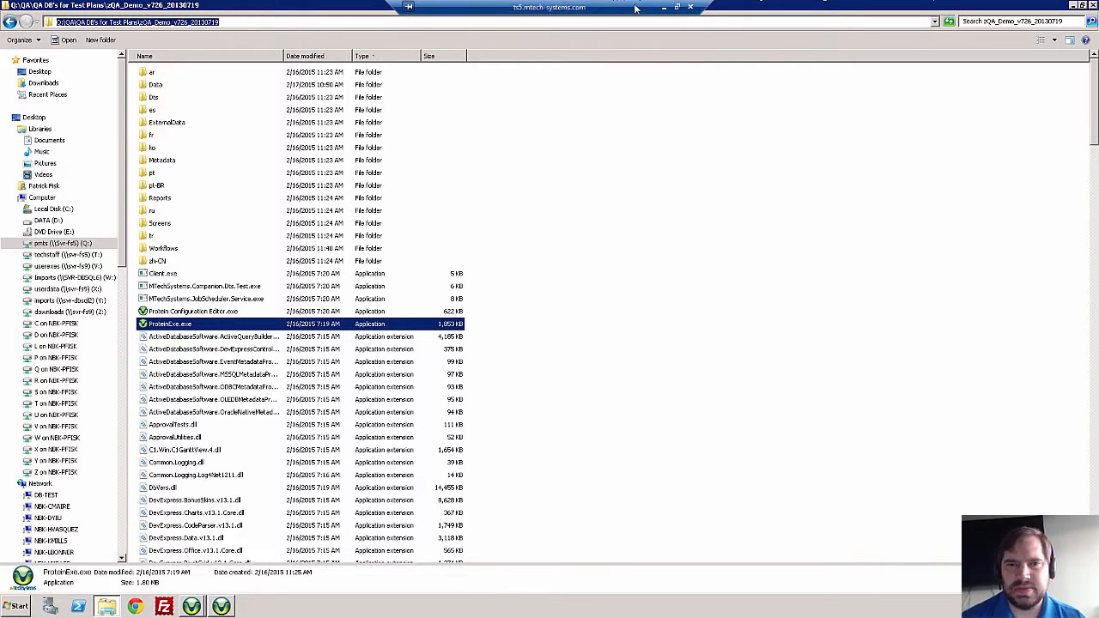
Return to Visual Studio and paste the copied folder path into the bug's Data Folder Path.
left_click(663, 7)
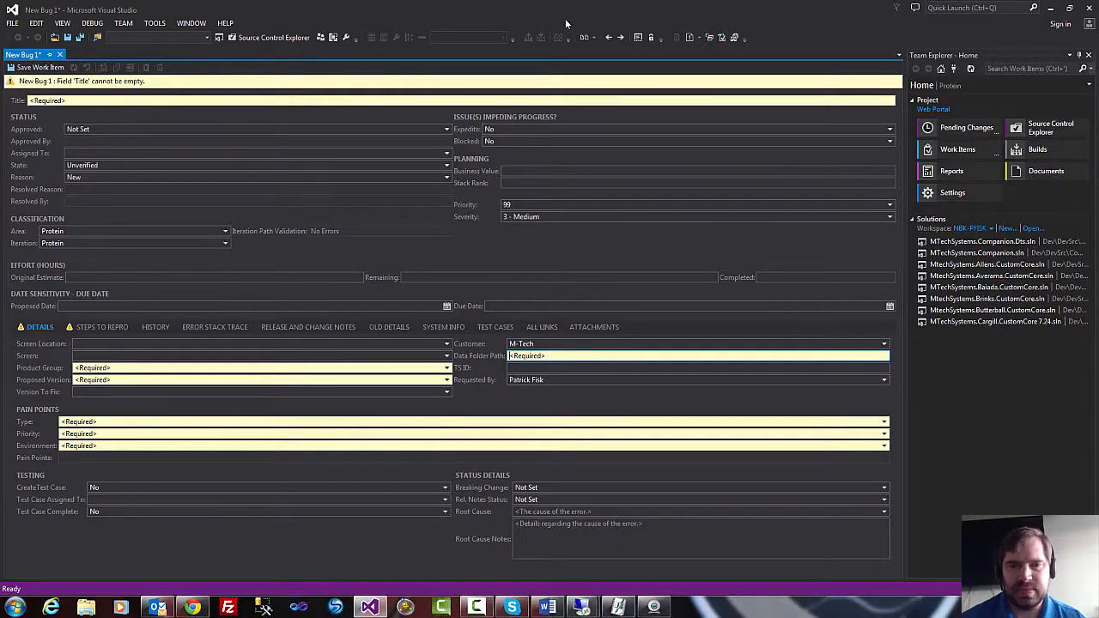
right_click(550, 357)
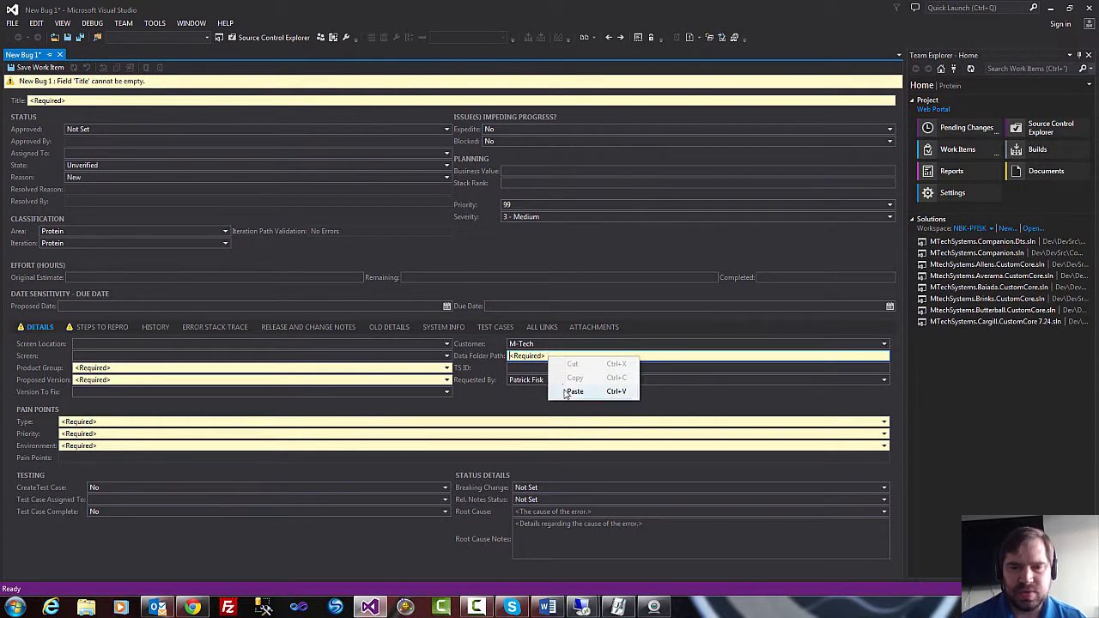
left_click(572, 391)
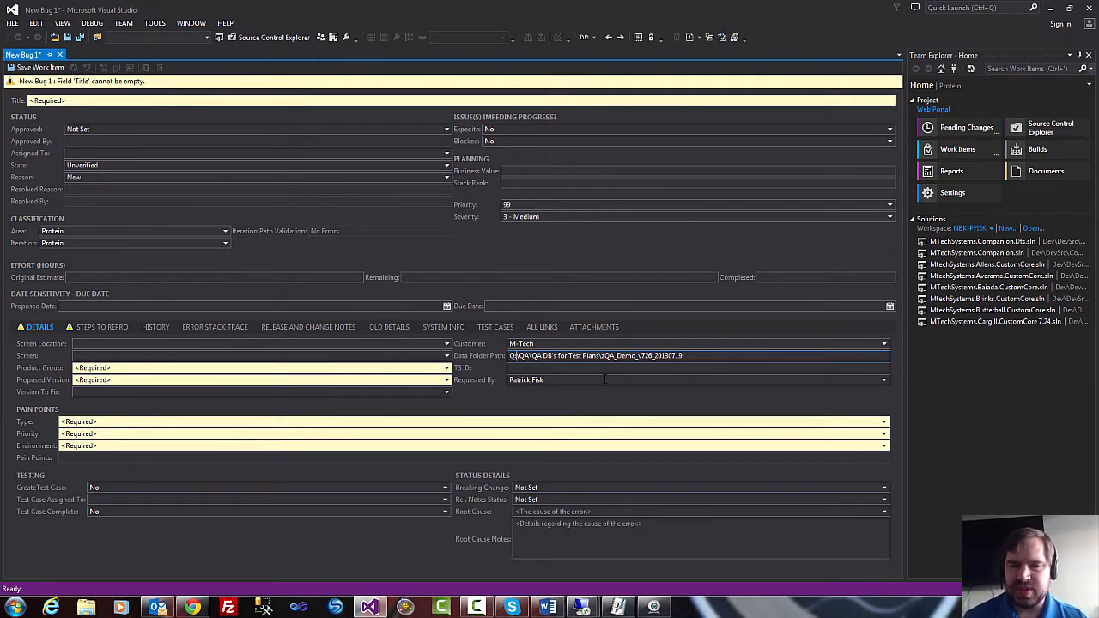
Try to replace the drive prefix of the Data Folder Path with svr-ts3.
key("Delete")
key("Delete")
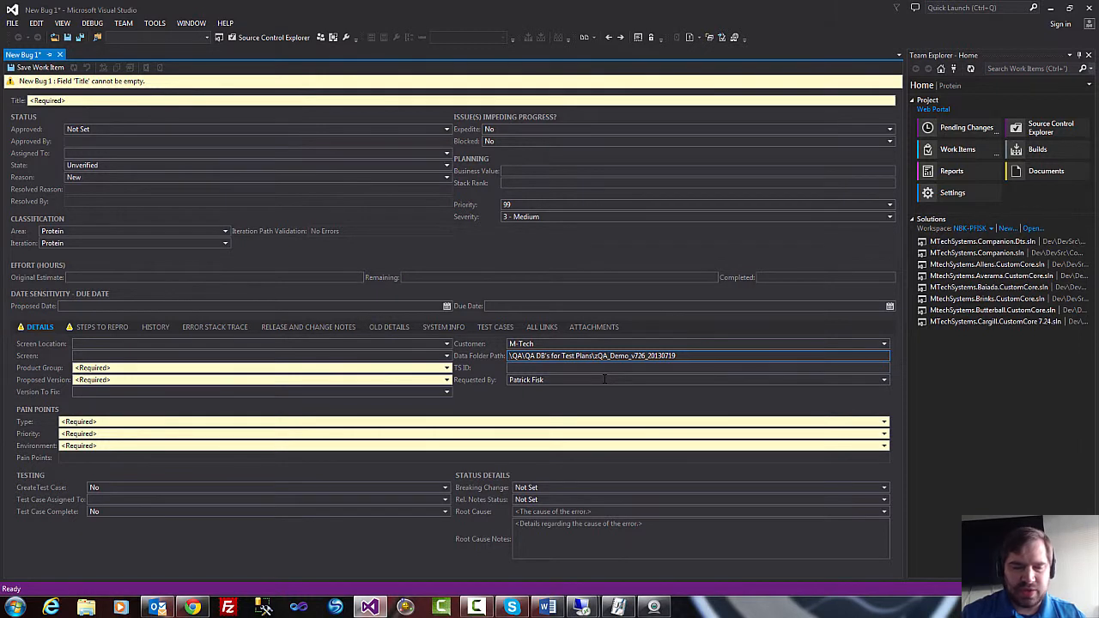
type("svn")
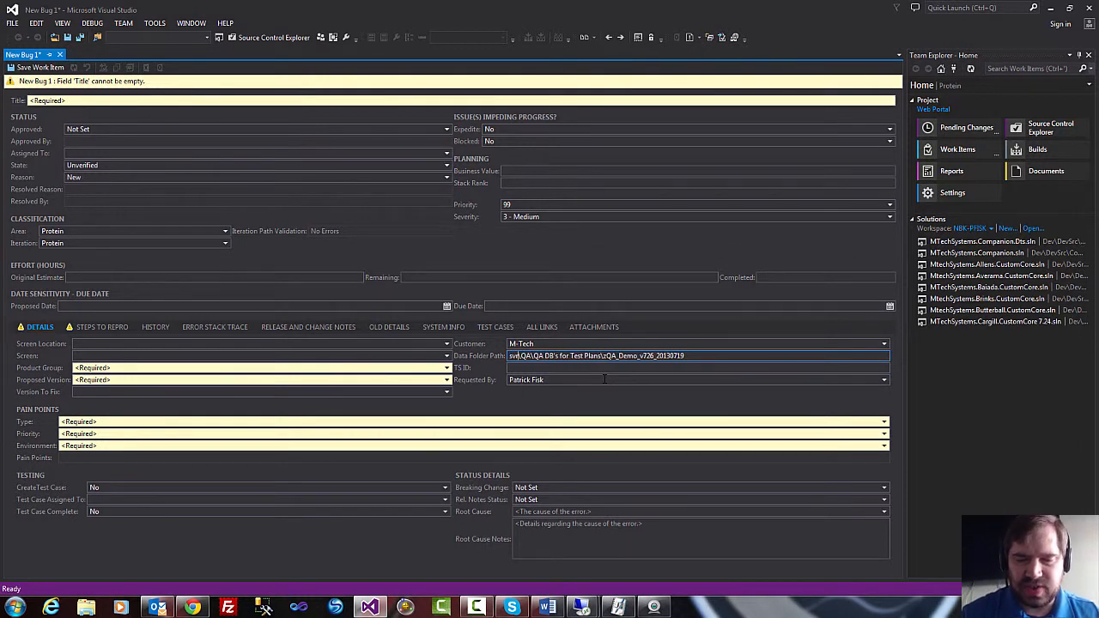
type("-ts3")
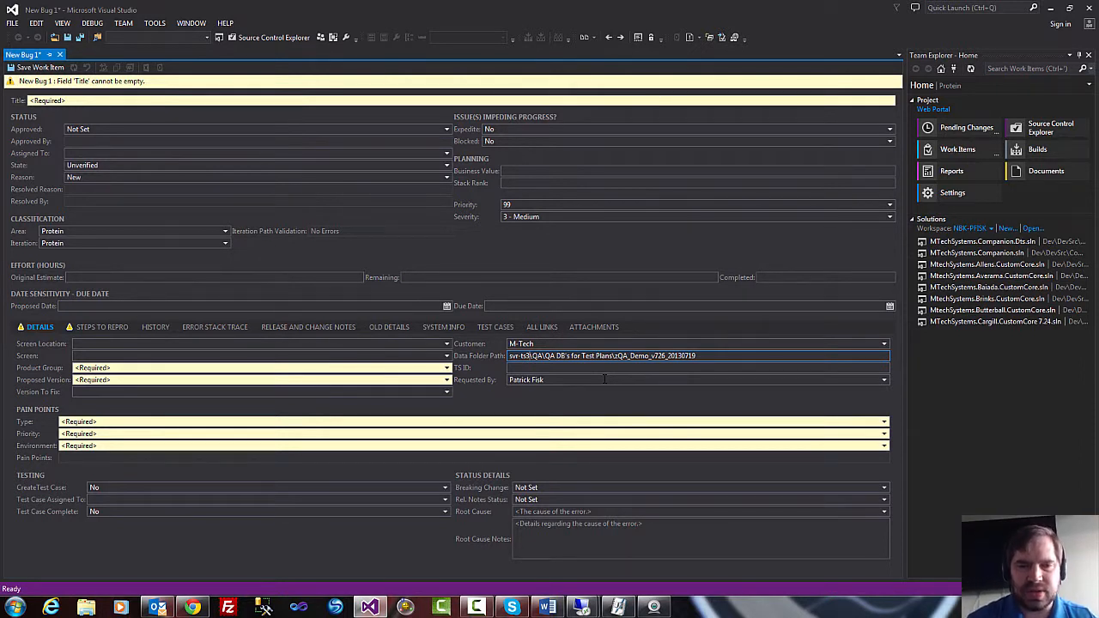
key("BackSpace")
key("BackSpace")
key("BackSpace")
key("BackSpace")
key("BackSpace")
key("BackSpace")
key("BackSpace")
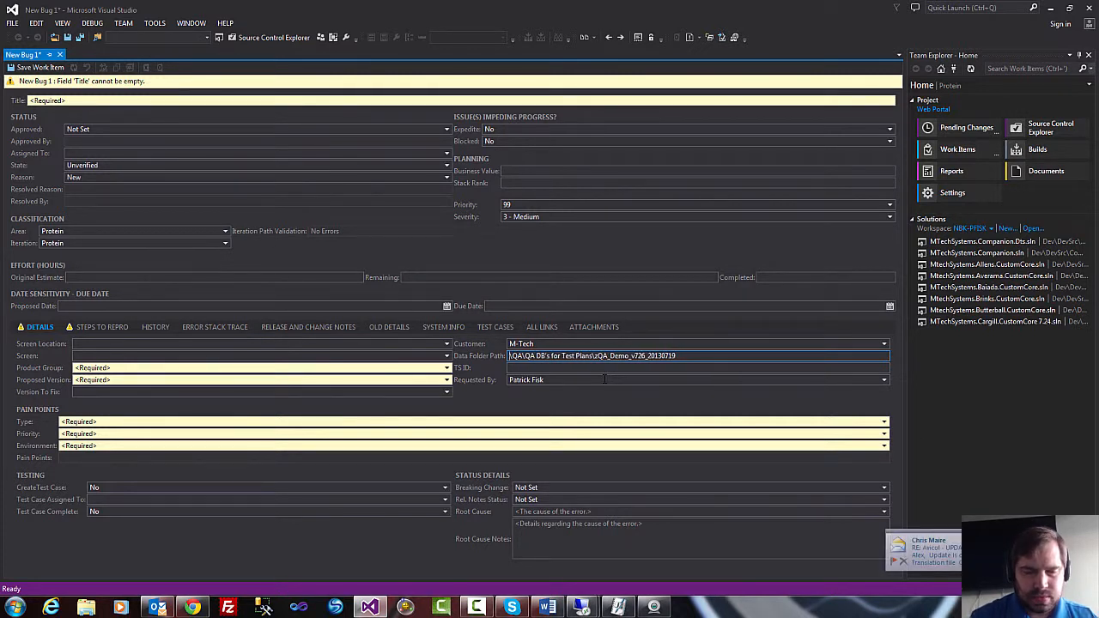
Put the Q: drive prefix back at the start of the Data Folder Path.
type("q:")
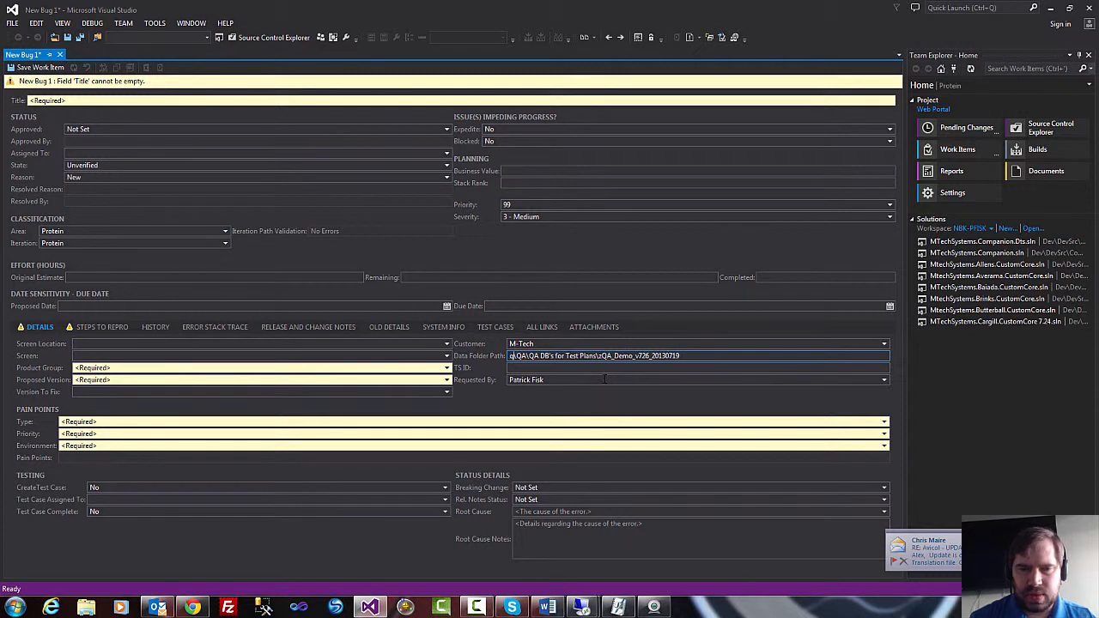
key("BackSpace")
key("BackSpace")
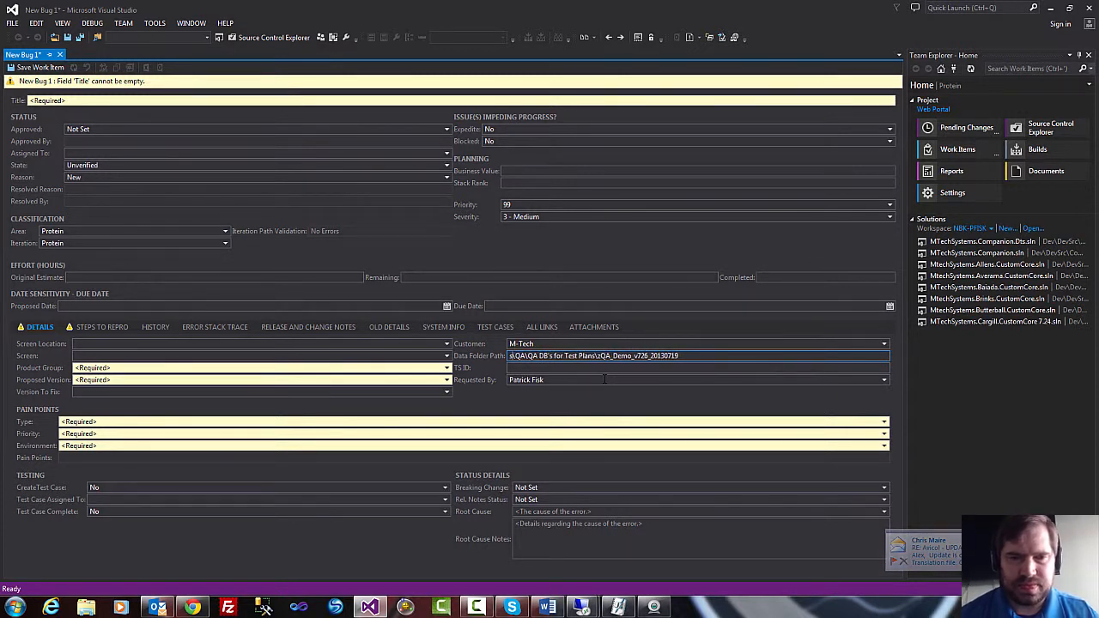
type("svr")
key("BackSpace")
key("BackSpace")
key("BackSpace")
type("Q:")
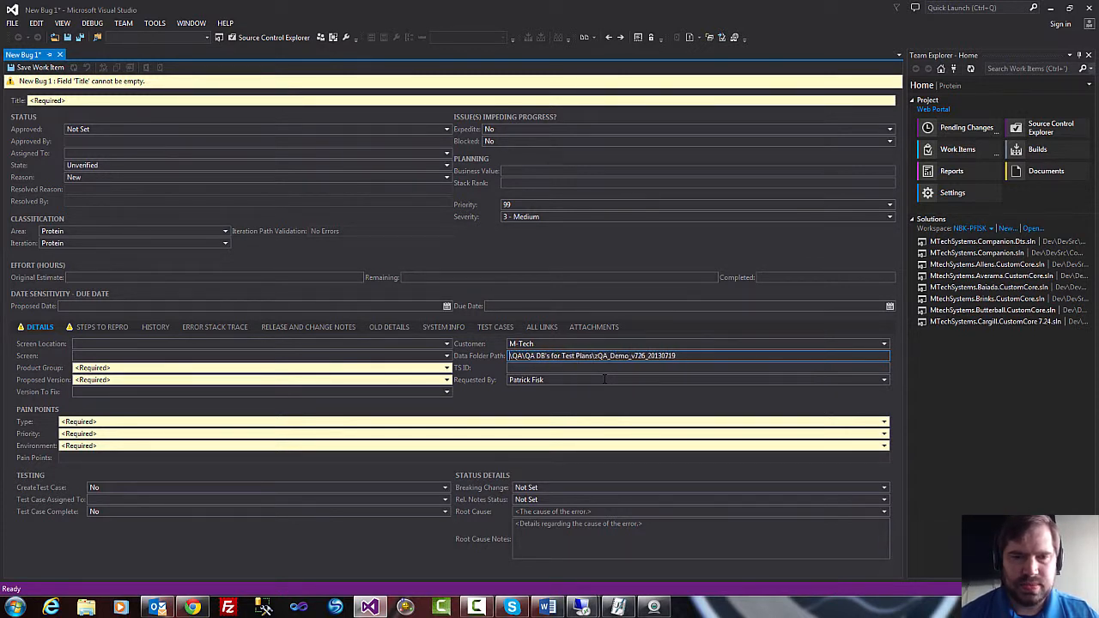
type("\\")
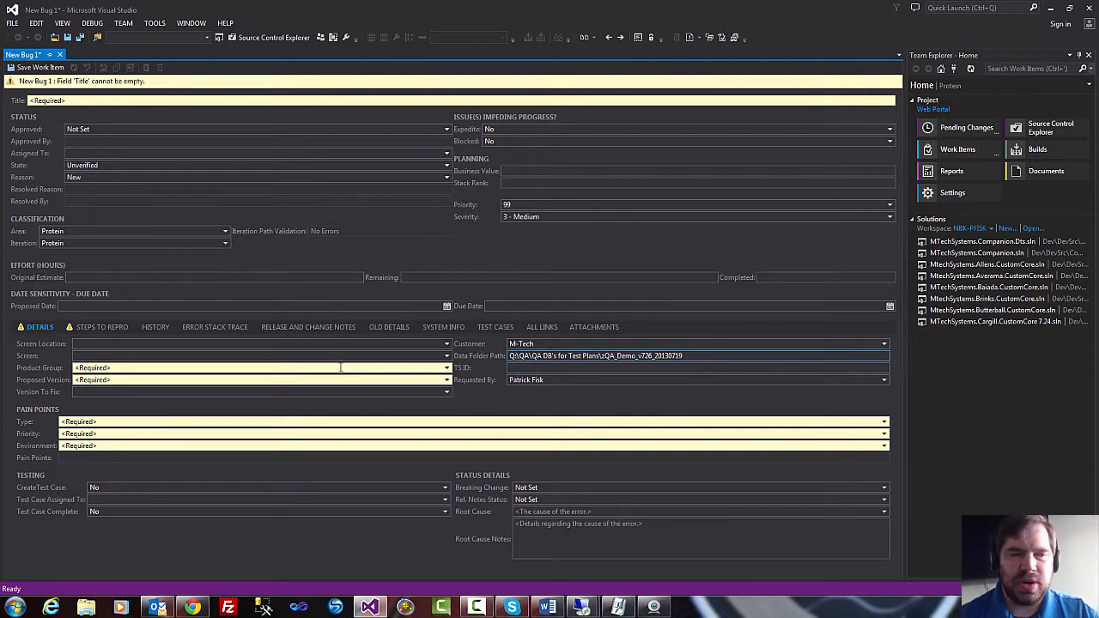
Complete the bug's Data Folder Path so that it reads Q:\QA\QA DB's for Test Plans\zQA_Demo_v726_20130719.
left_click(447, 370)
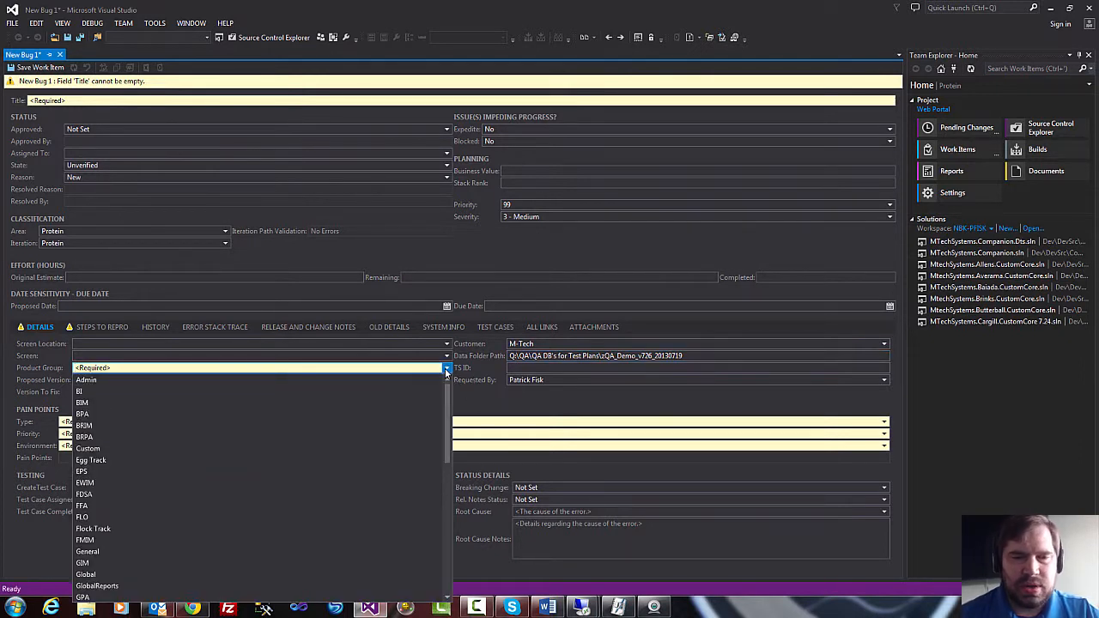
left_click(446, 369)
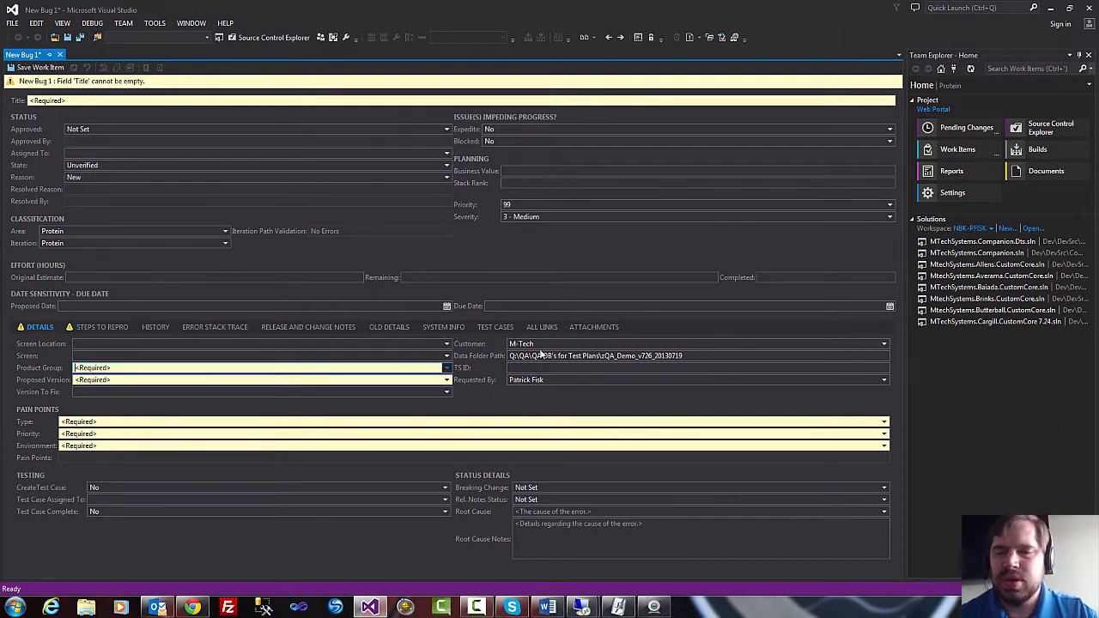
Switch to MTech Systems on the ts5 remote desktop and close both the Overhead Estimates record and its list.
mouse_move(581, 609)
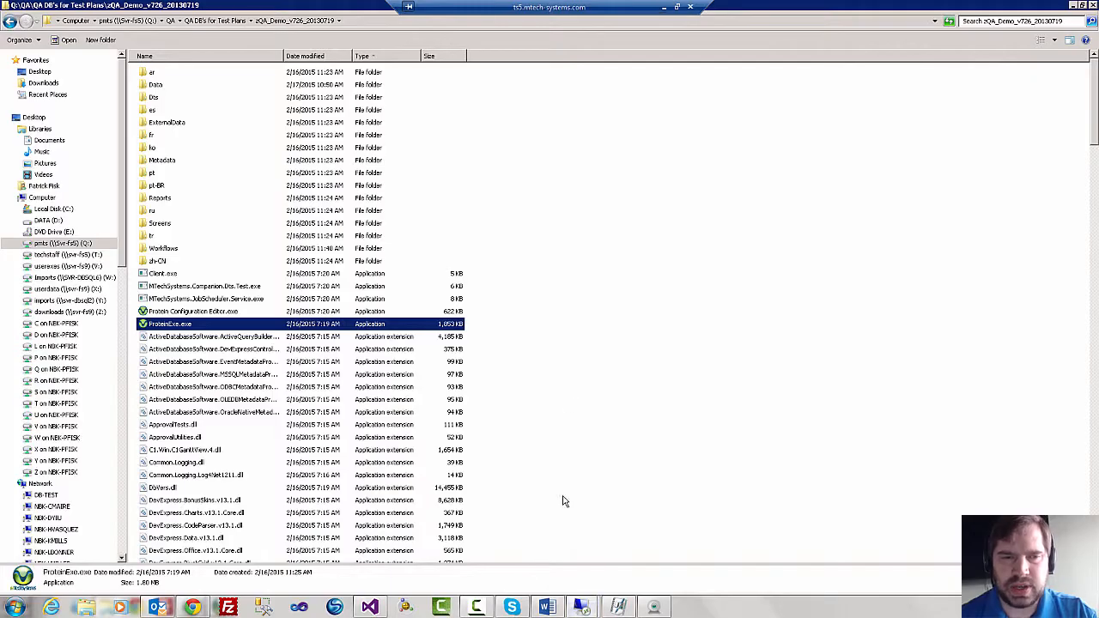
left_click(492, 223)
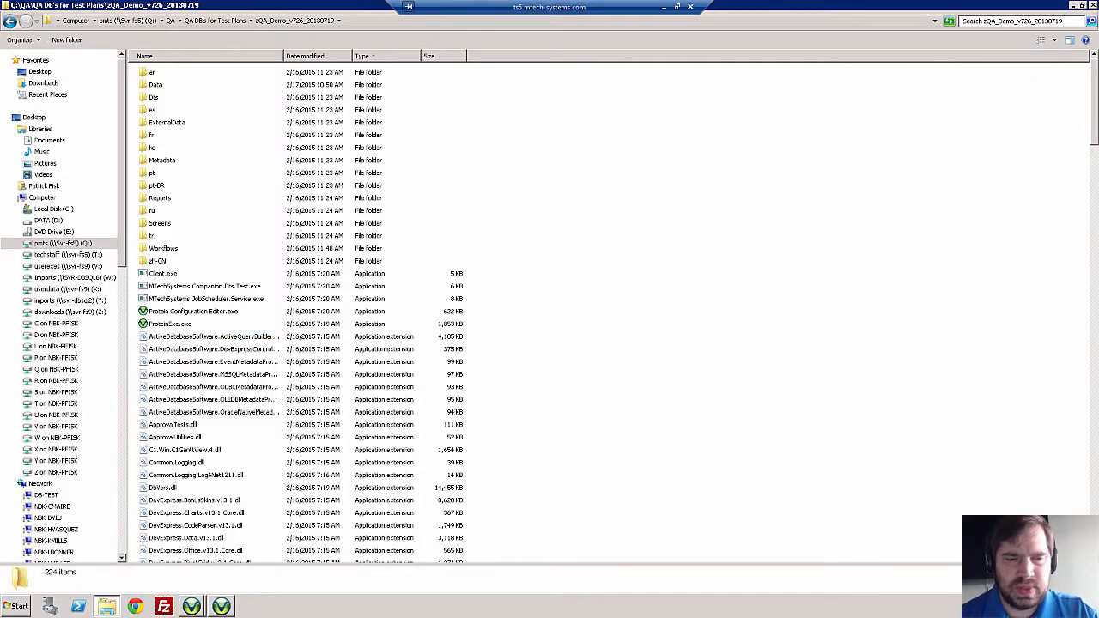
mouse_move(221, 608)
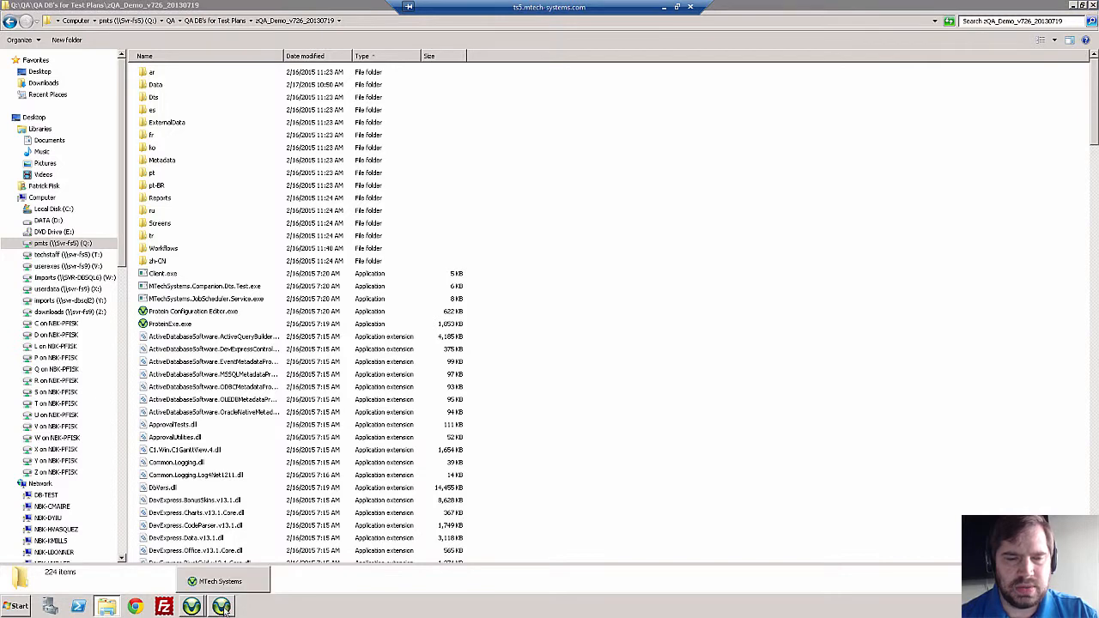
left_click(225, 584)
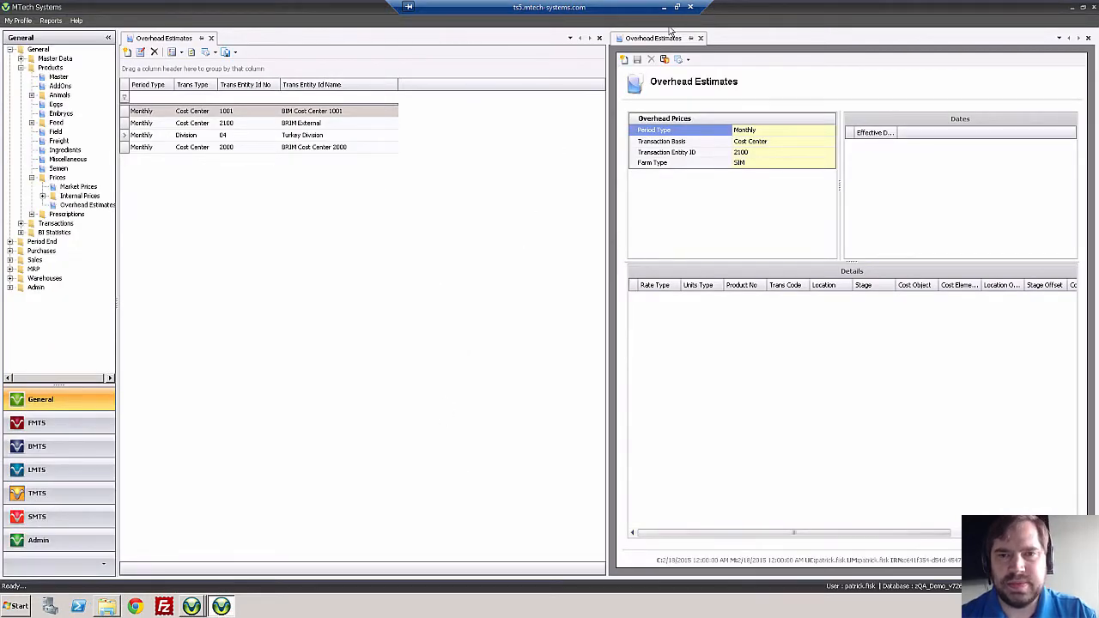
left_click(701, 38)
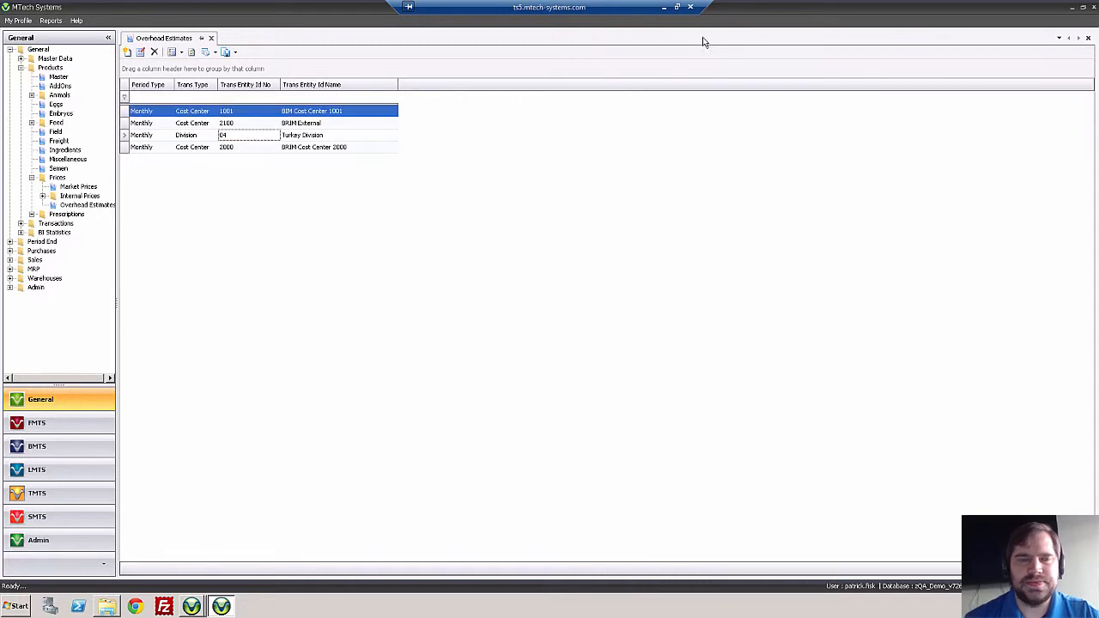
left_click(212, 39)
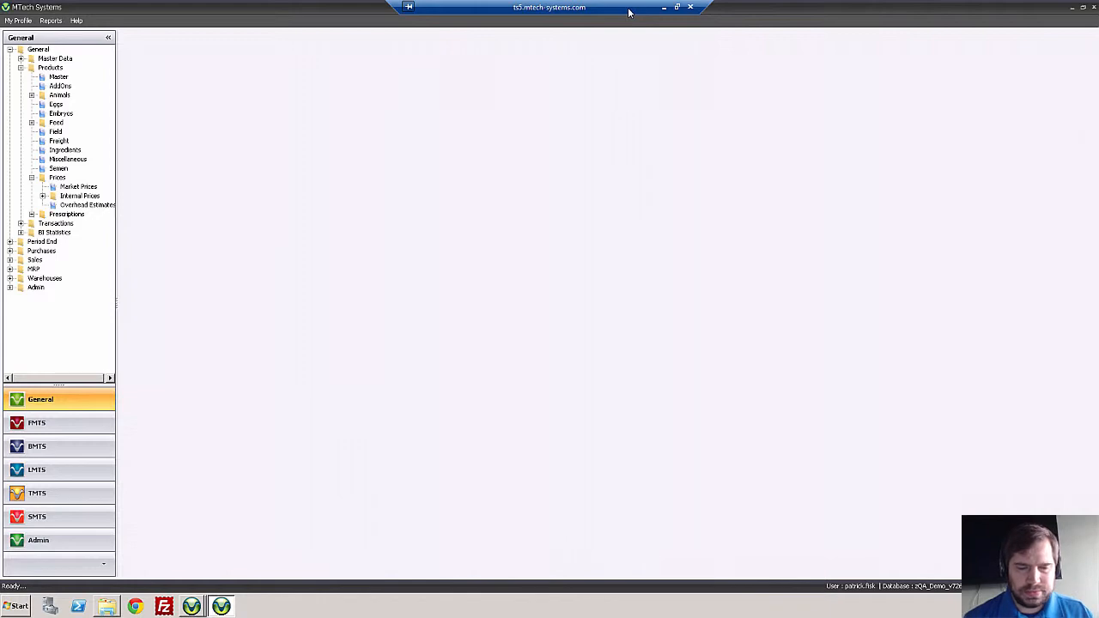
Show the remote desktop in a half-screen window beside Visual Studio, with MTech Systems' navigation tree in view.
left_click(664, 7)
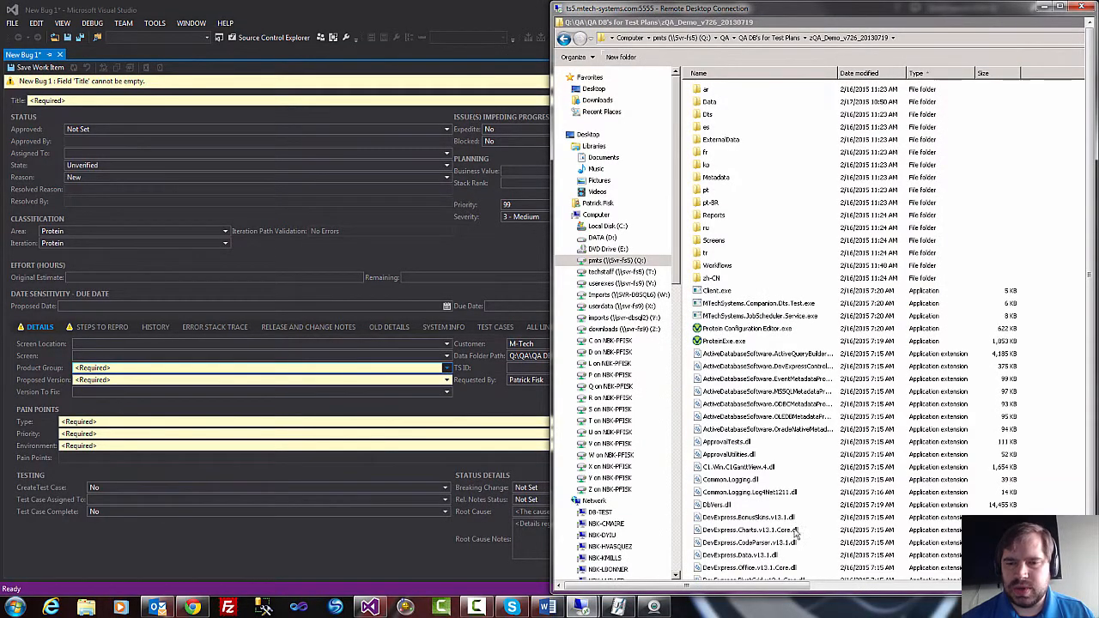
left_click(830, 588)
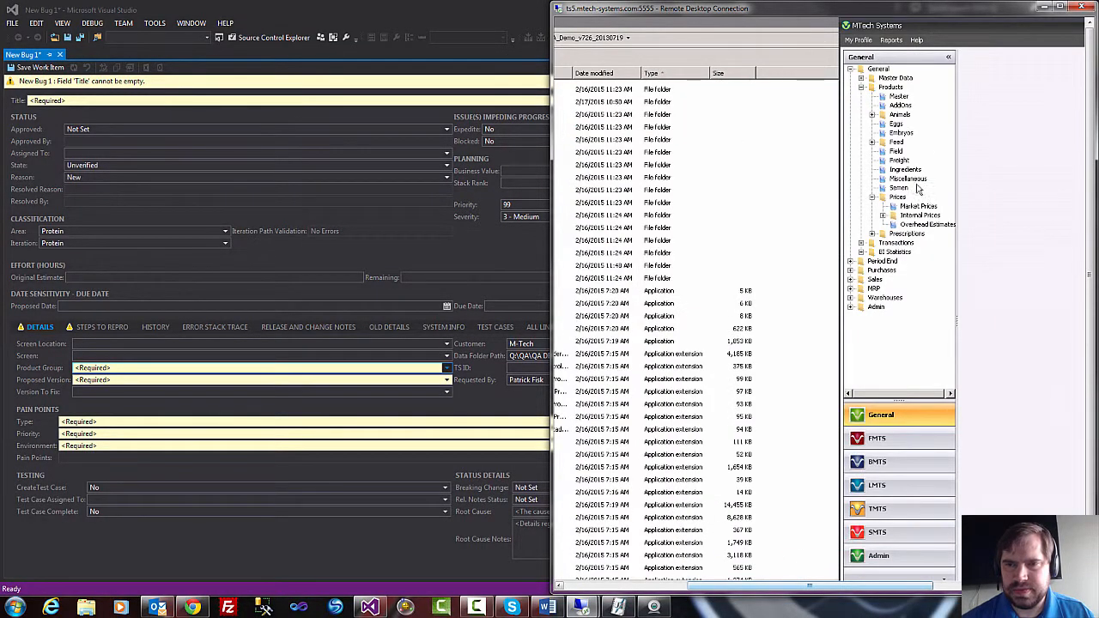
double_click(948, 26)
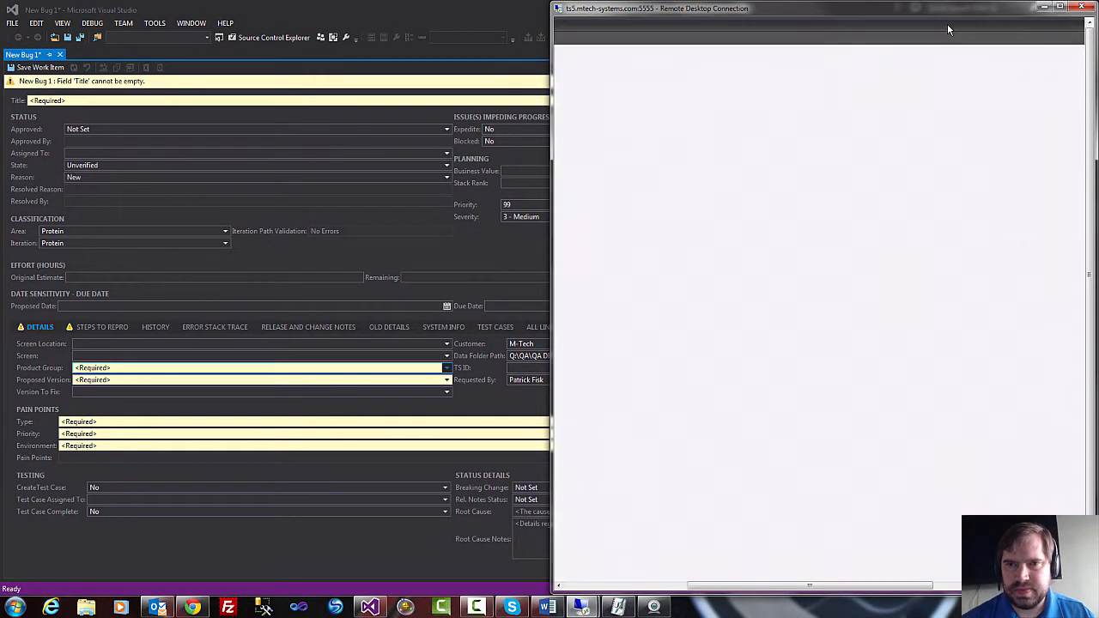
left_click(658, 586)
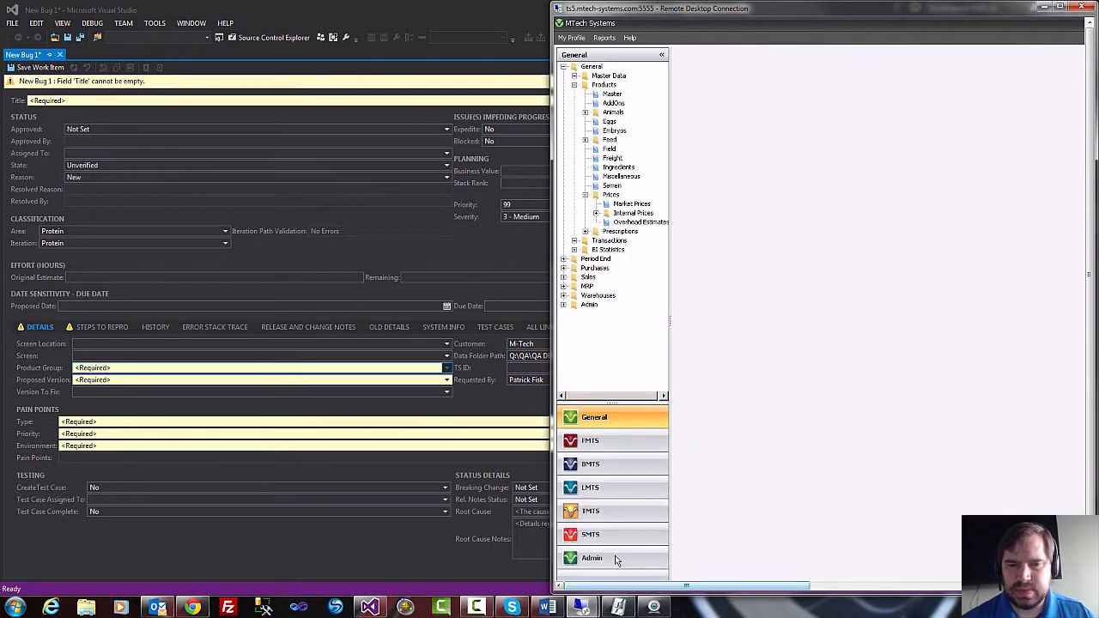
Fit Visual Studio into the other half of the screen and narrow Team Explorer to widen the bug form.
left_click(419, 11)
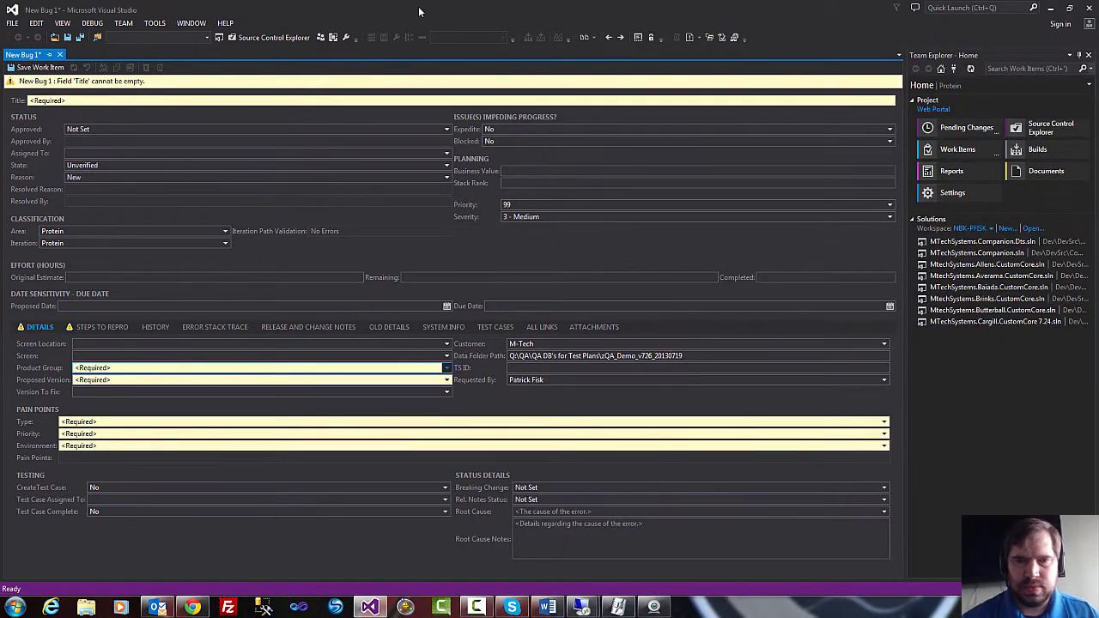
key("super+Left")
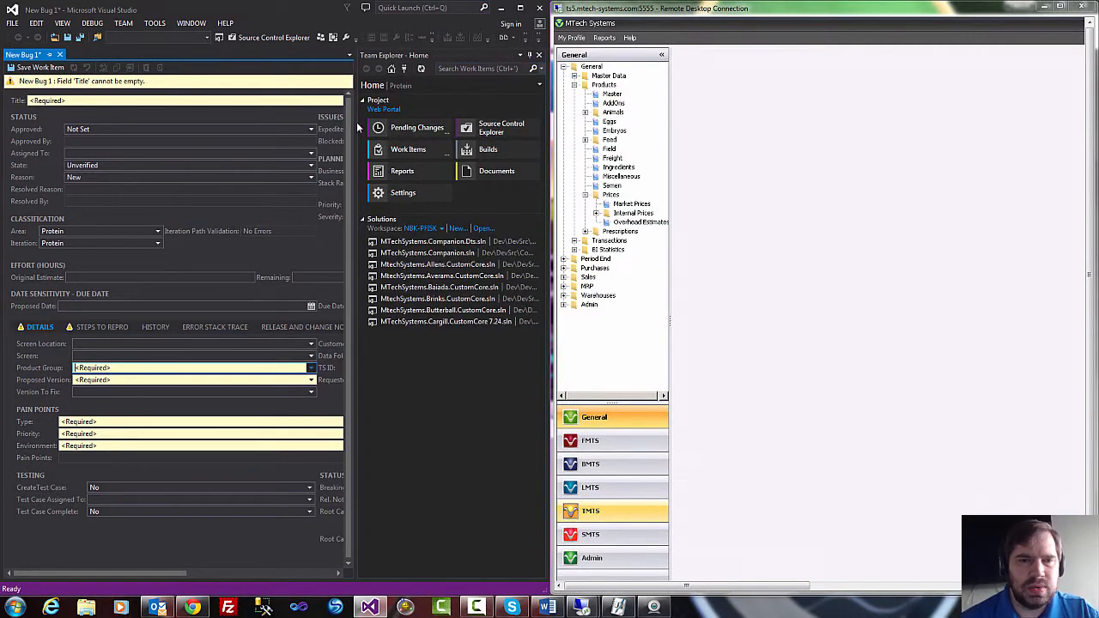
left_click_drag(358, 128, 514, 127)
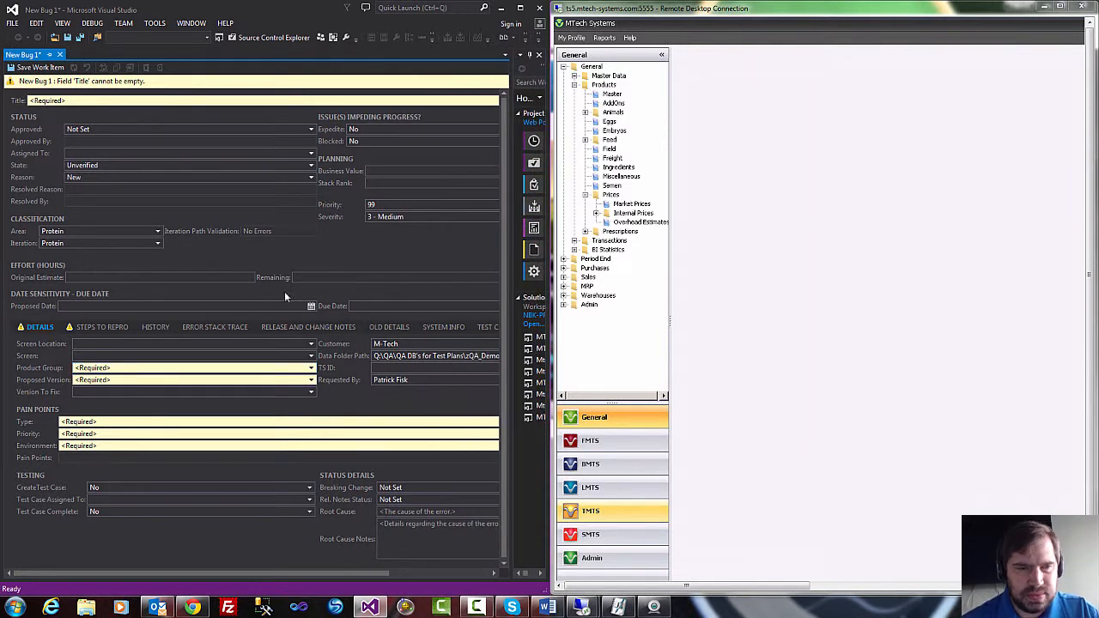
Set the bug's Screen Location to General | General | Products | Prices.
left_click(310, 344)
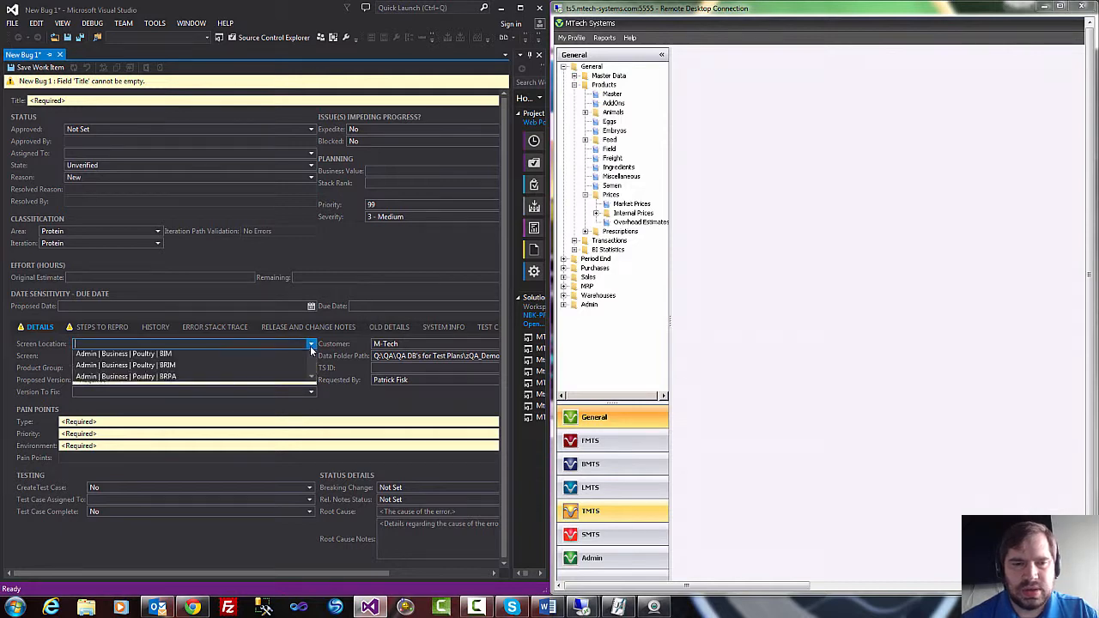
scroll(221, 427, "down", 15)
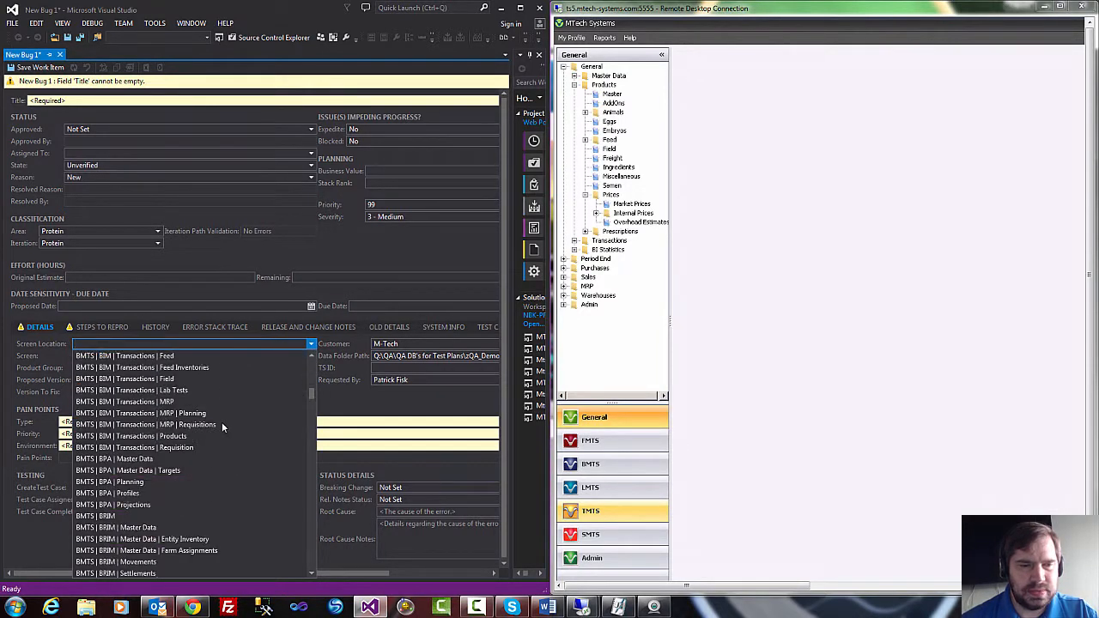
scroll(222, 427, "down", 10)
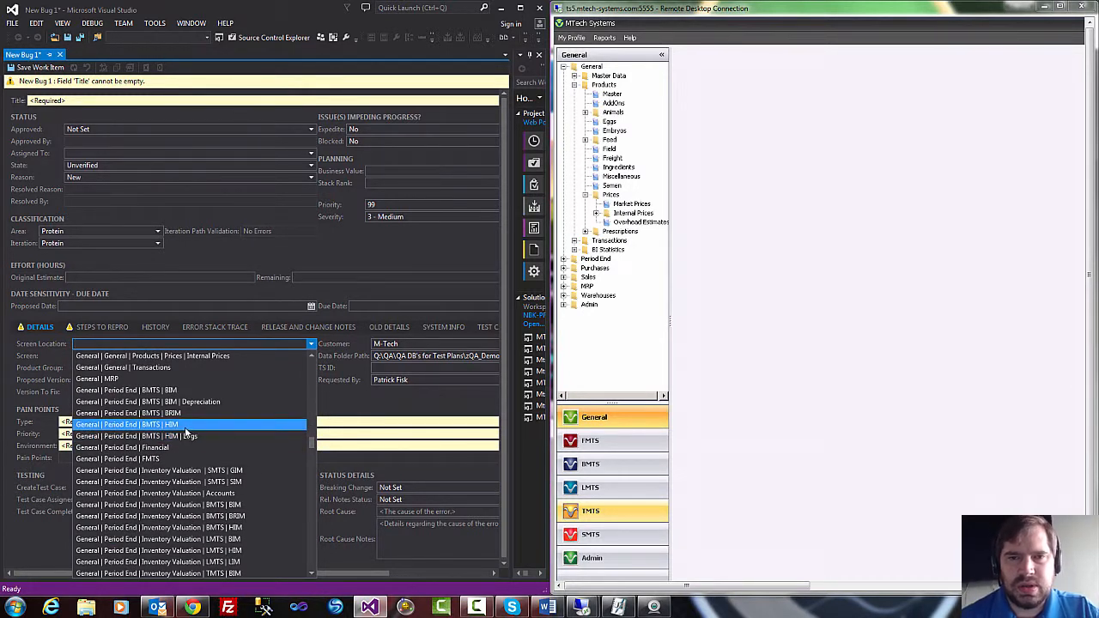
scroll(185, 433, "down", 6)
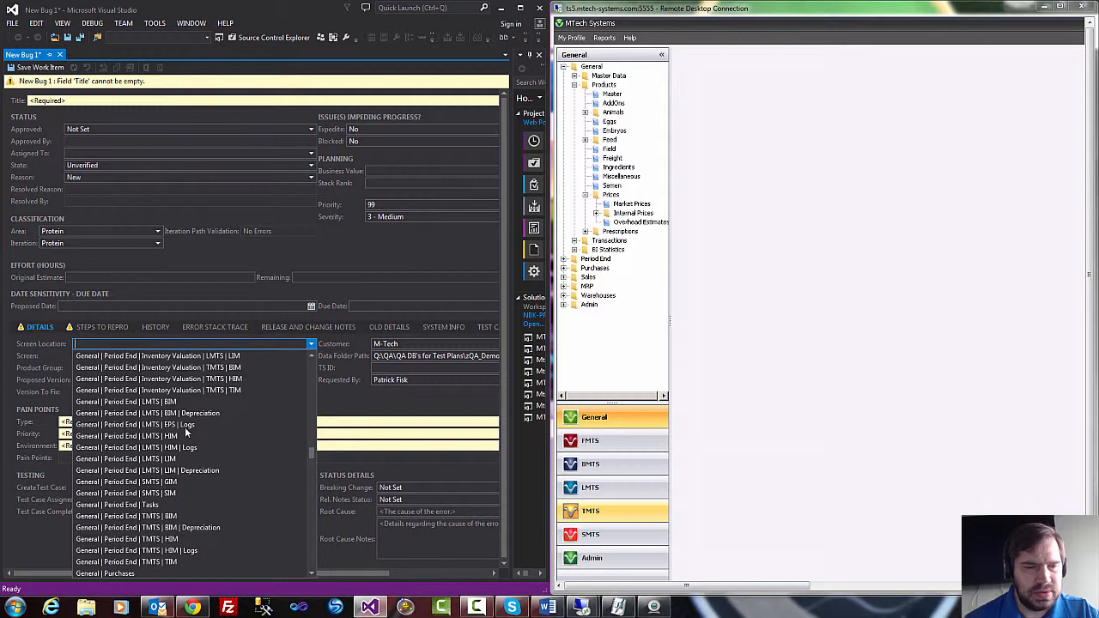
scroll(184, 432, "down", 3)
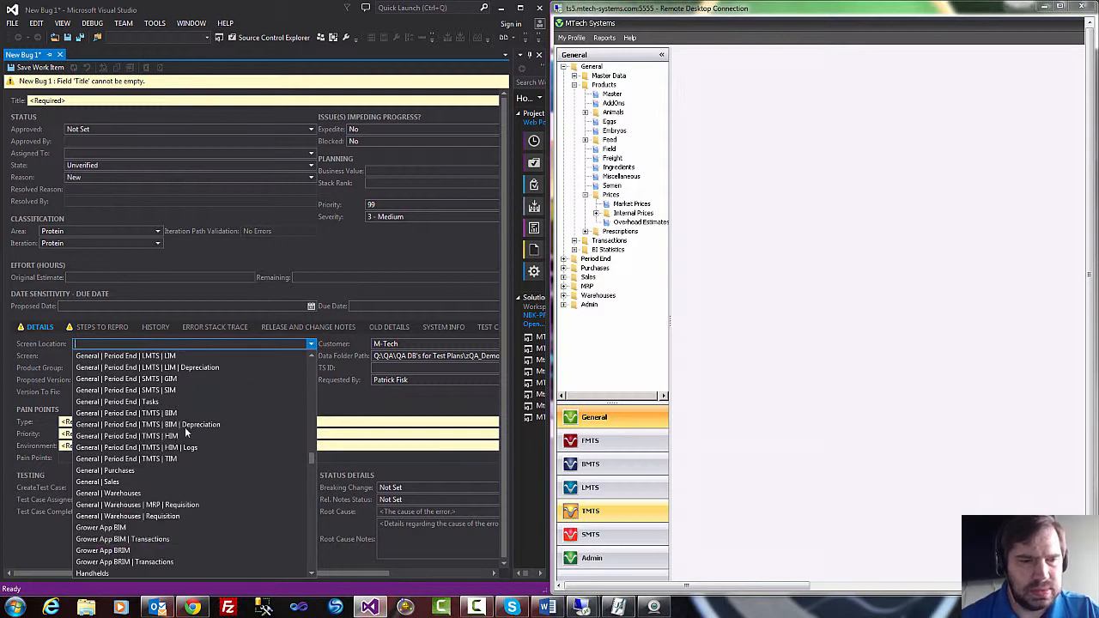
scroll(185, 434, "up", 10)
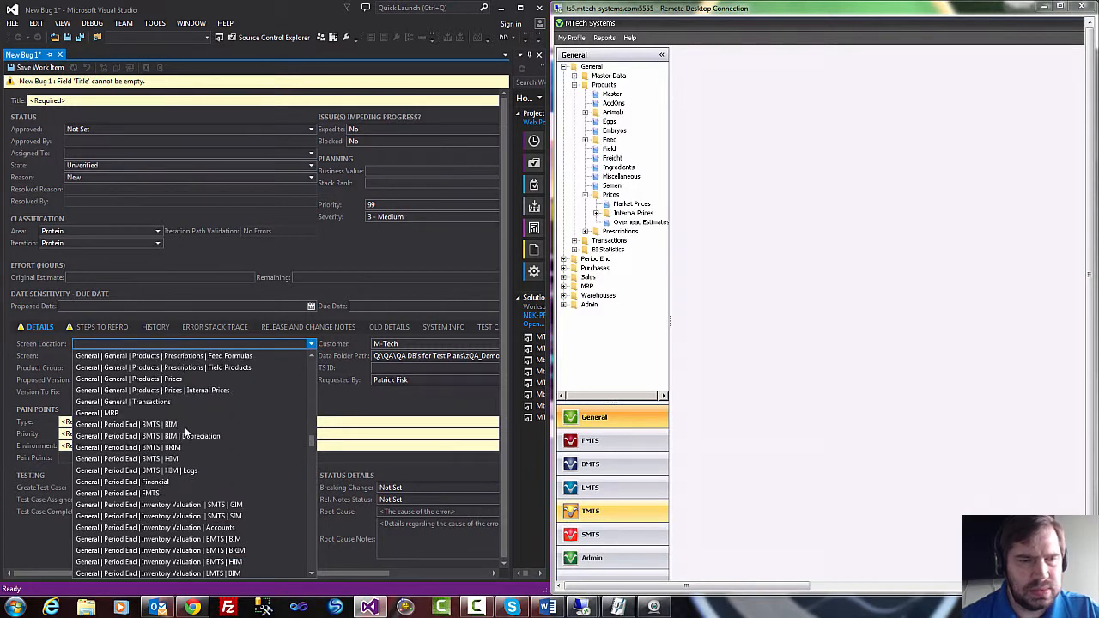
scroll(185, 433, "up", 4)
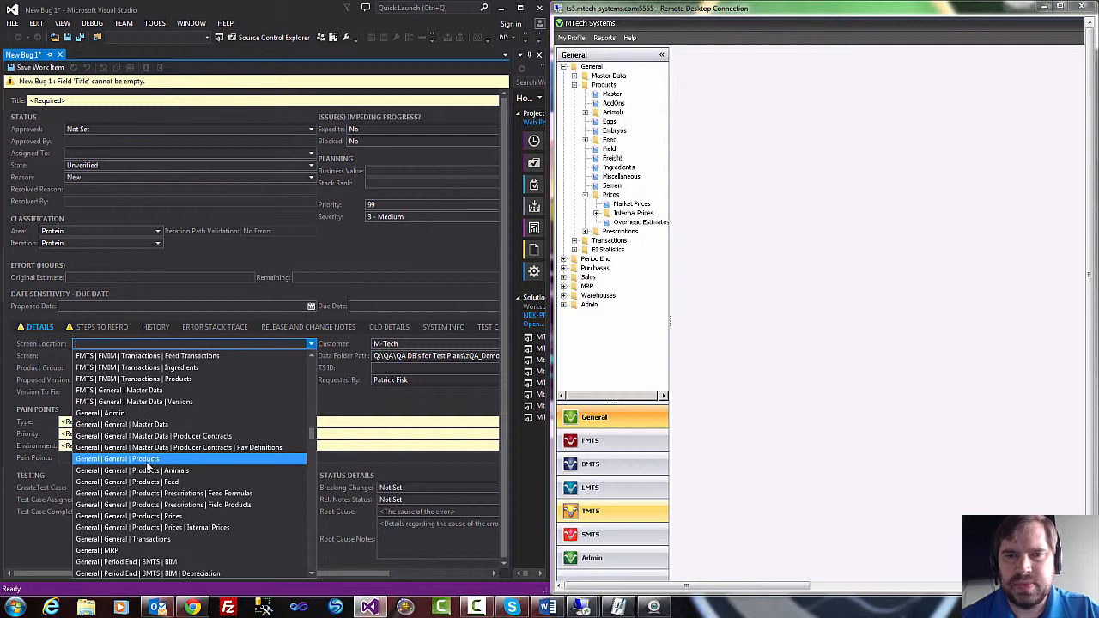
left_click(158, 517)
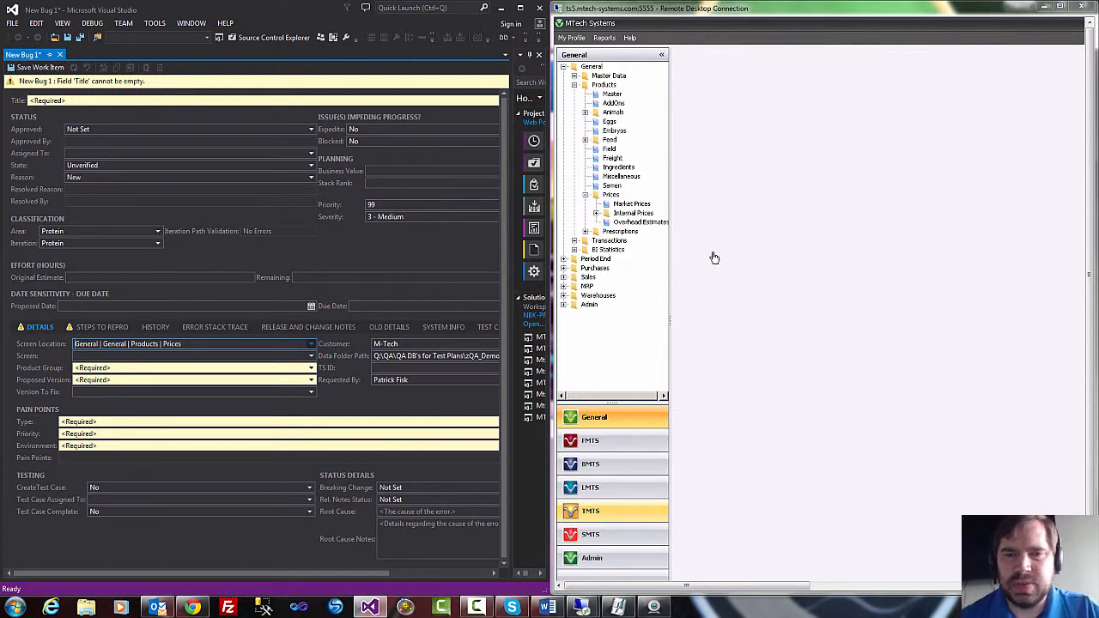
Look through the bug's Screen options for an Overhead Estimates entry, then leave the field empty.
left_click(311, 356)
scroll(227, 432, "down", 20)
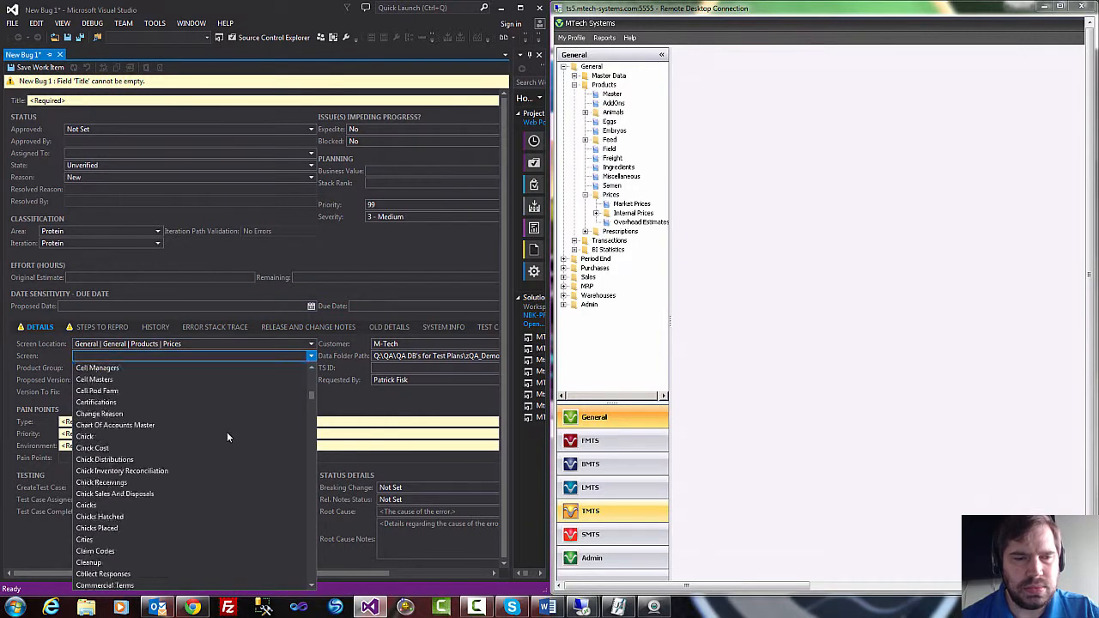
scroll(227, 432, "down", 20)
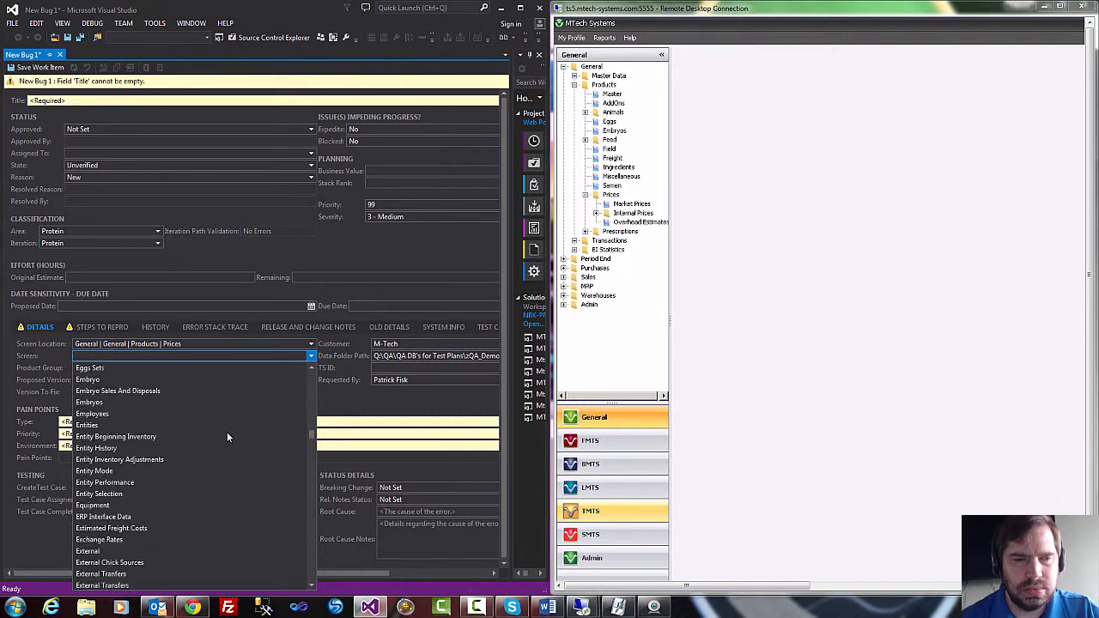
scroll(226, 432, "down", 20)
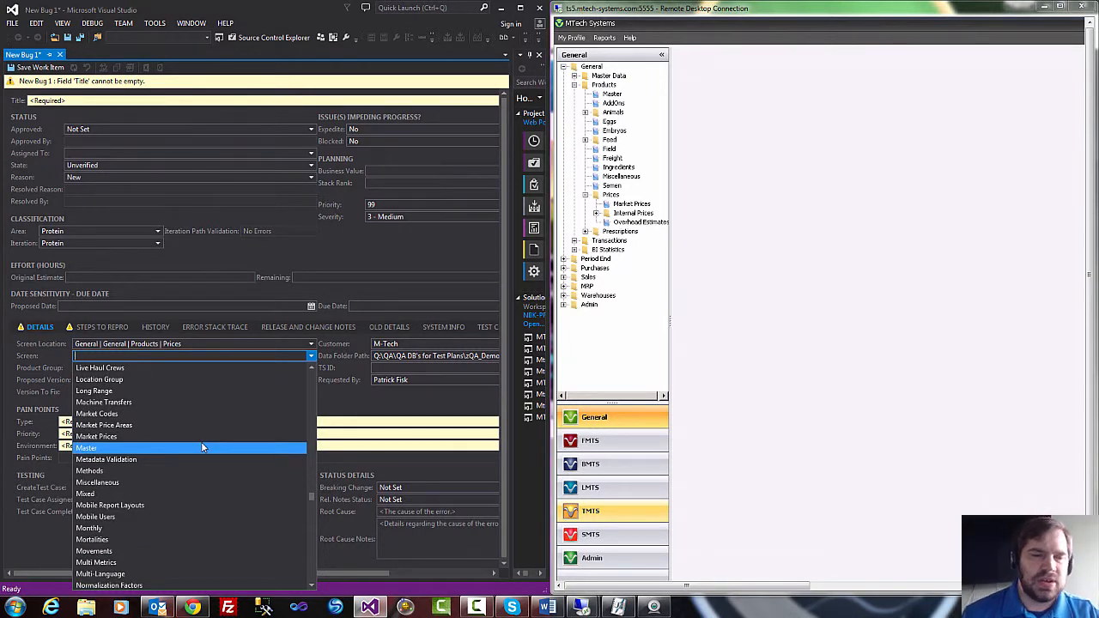
scroll(201, 442, "down", 10)
scroll(201, 441, "down", 7)
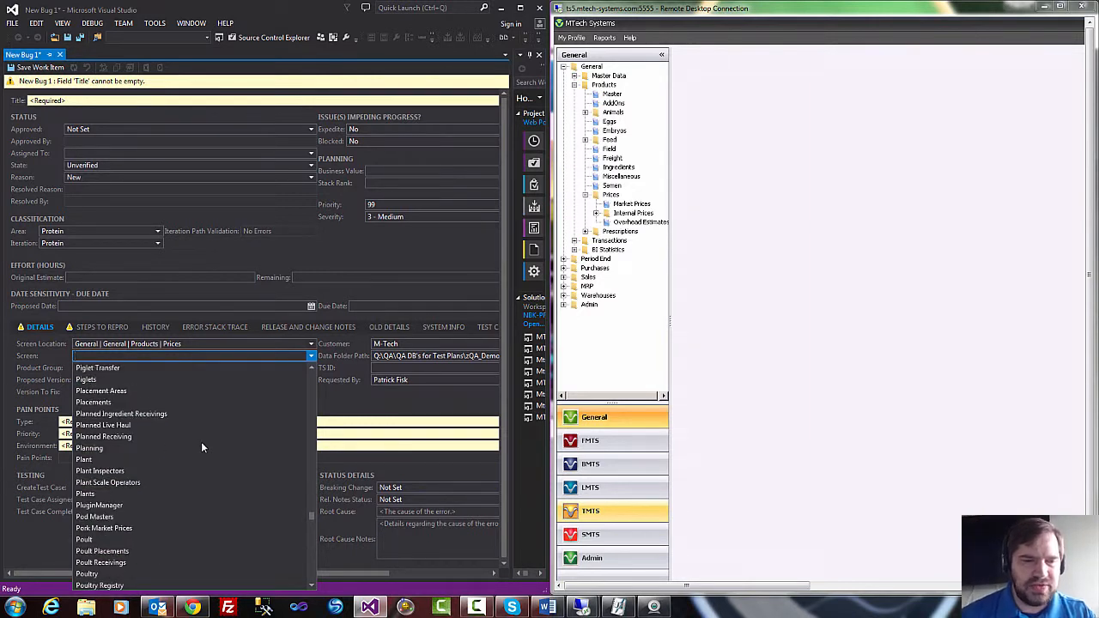
scroll(202, 447, "down", 1)
scroll(201, 442, "up", 10)
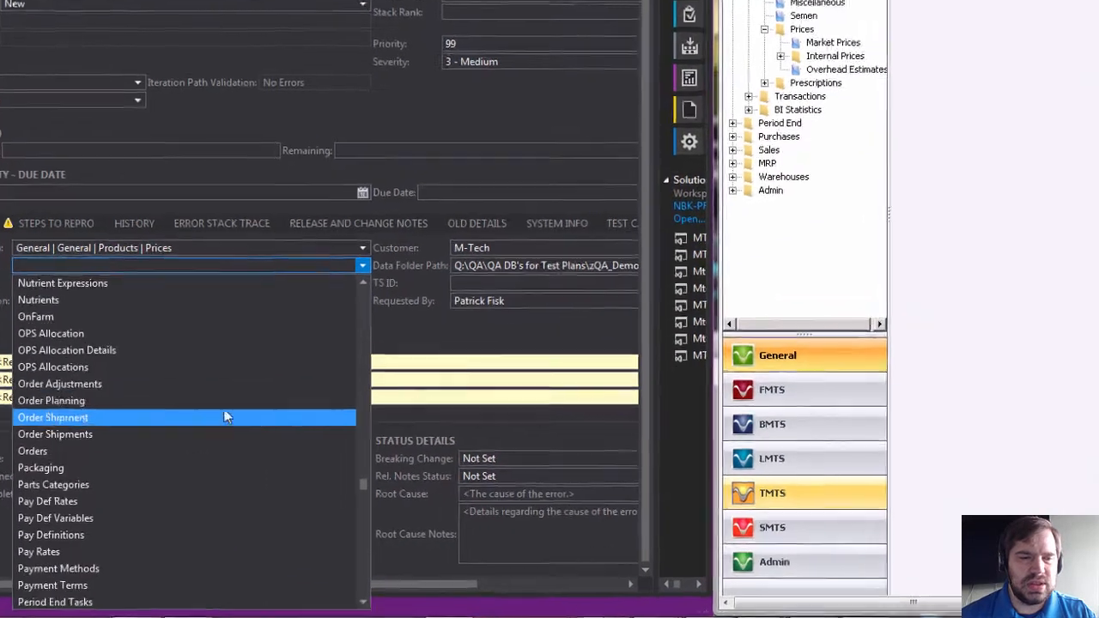
left_click(415, 321)
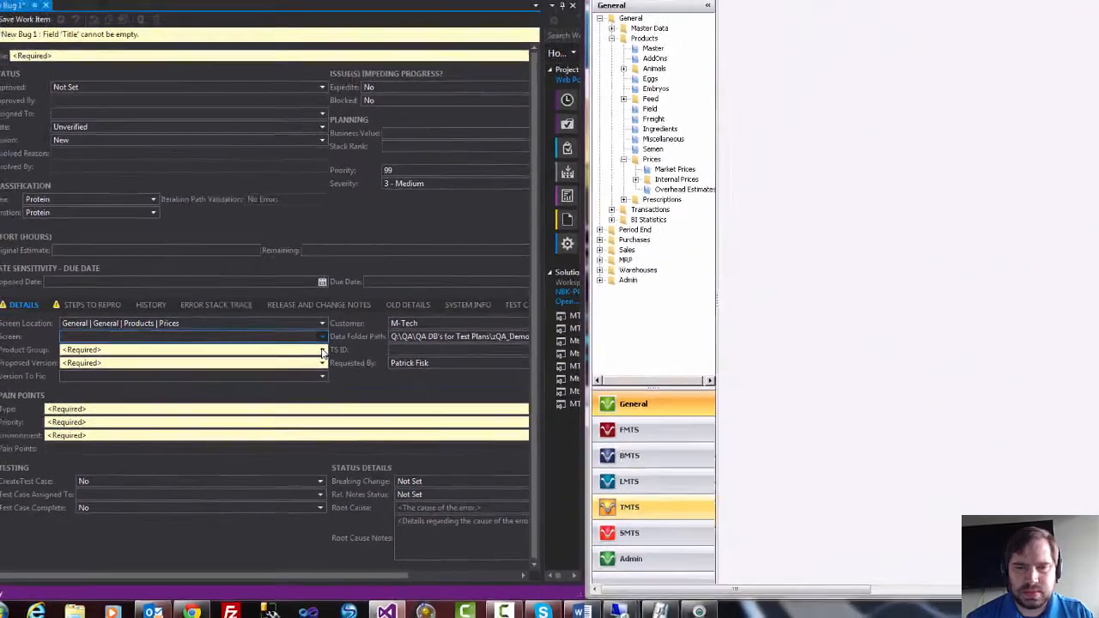
Set the bug's required Product Group to General.
left_click(349, 306)
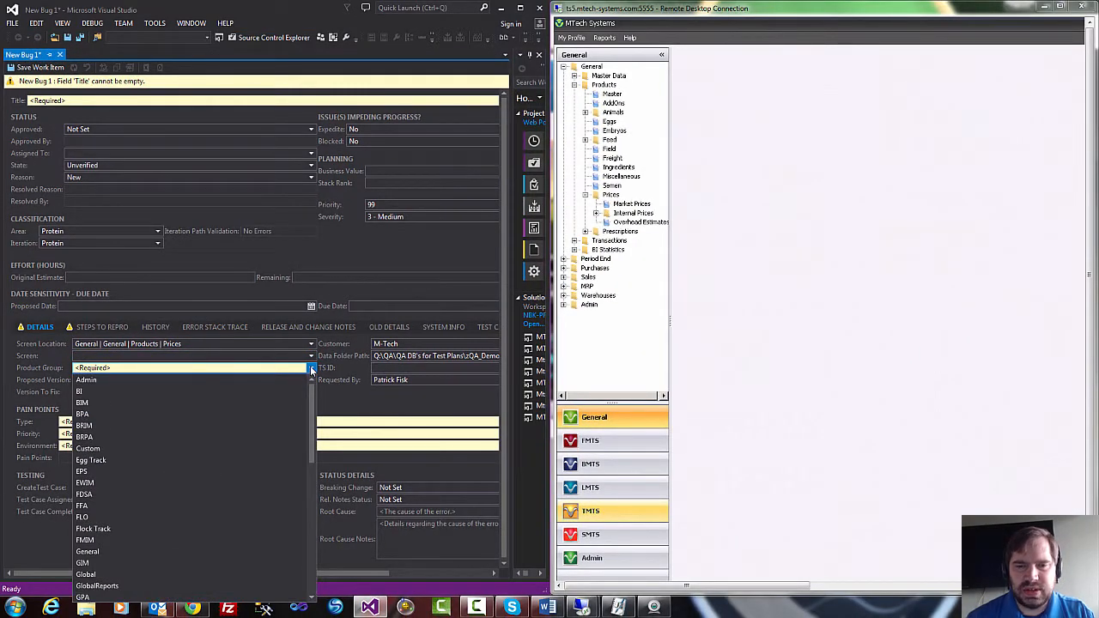
scroll(220, 513, "down", 1)
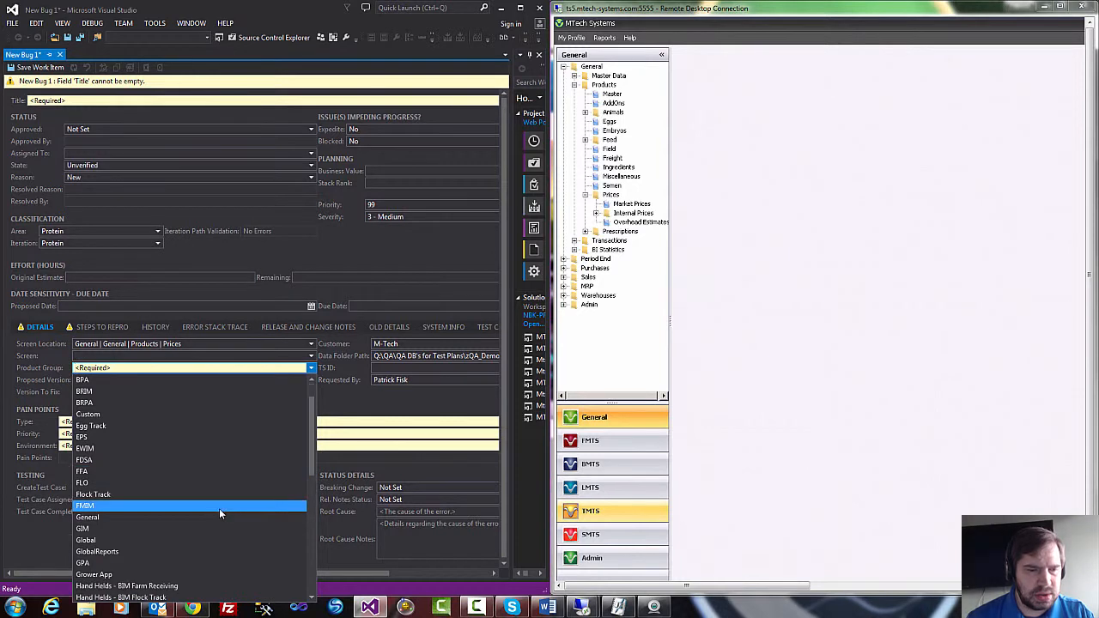
scroll(219, 513, "down", 8)
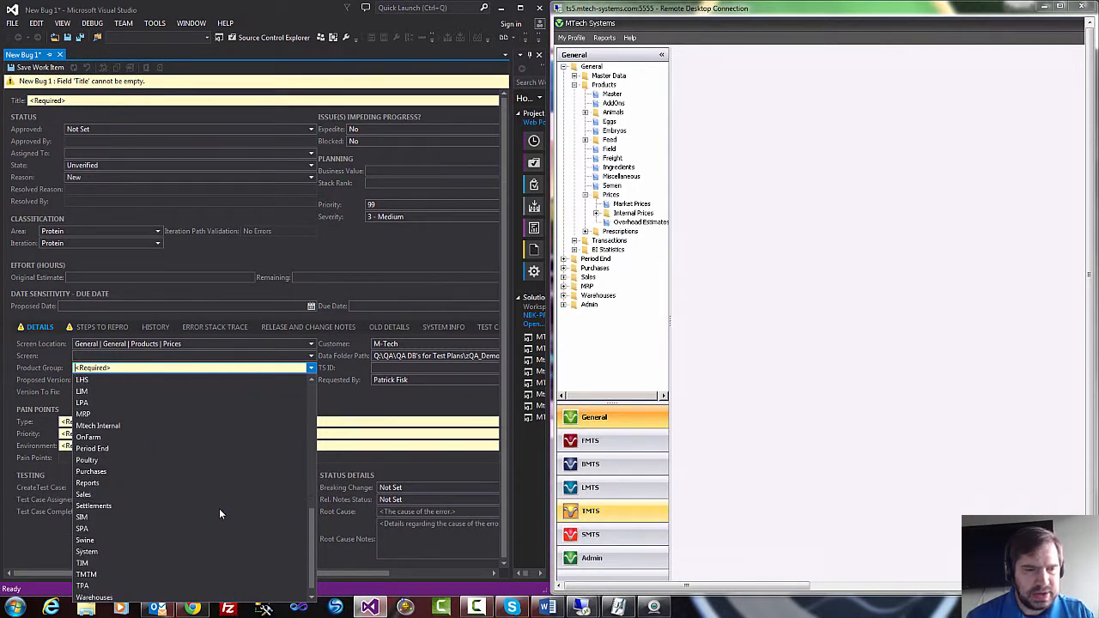
scroll(219, 512, "up", 6)
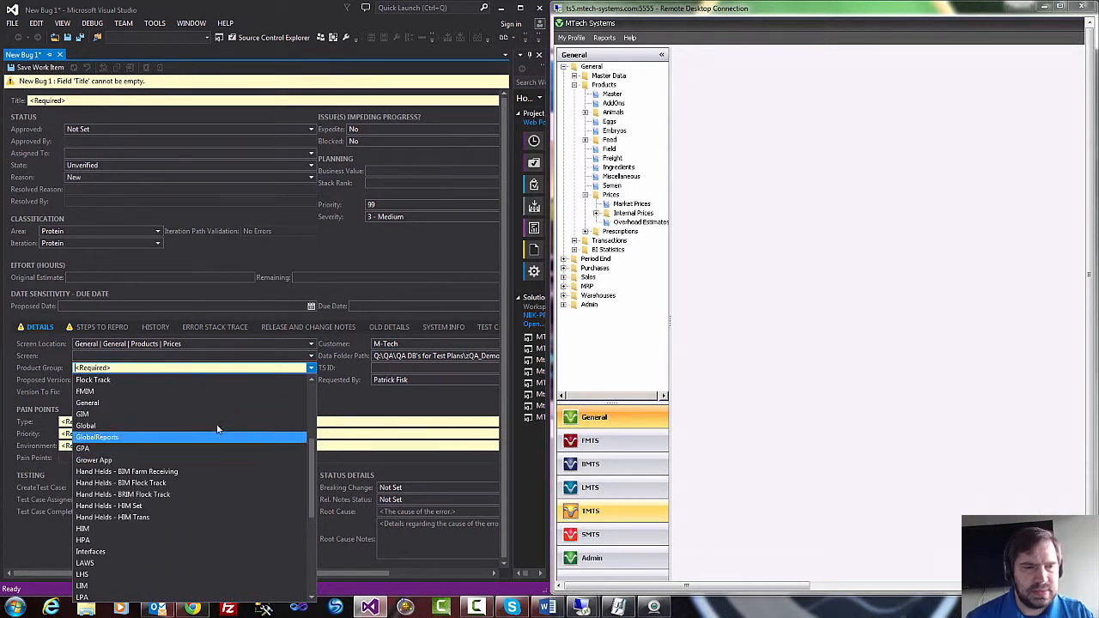
left_click(213, 403)
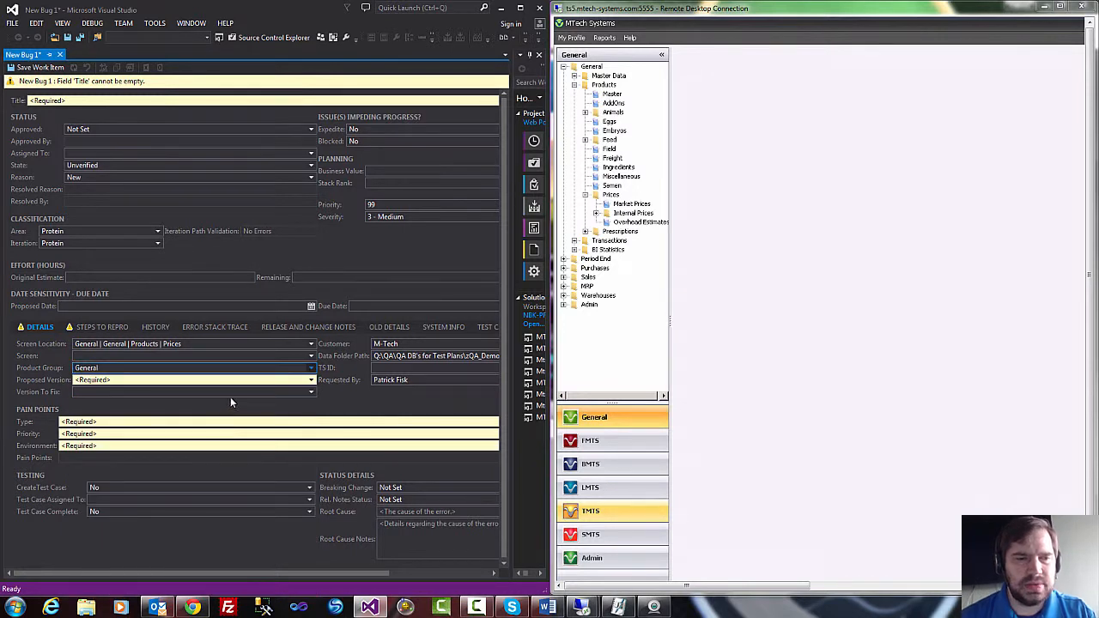
Set the bug's required Proposed Version to Dev.
left_click(311, 381)
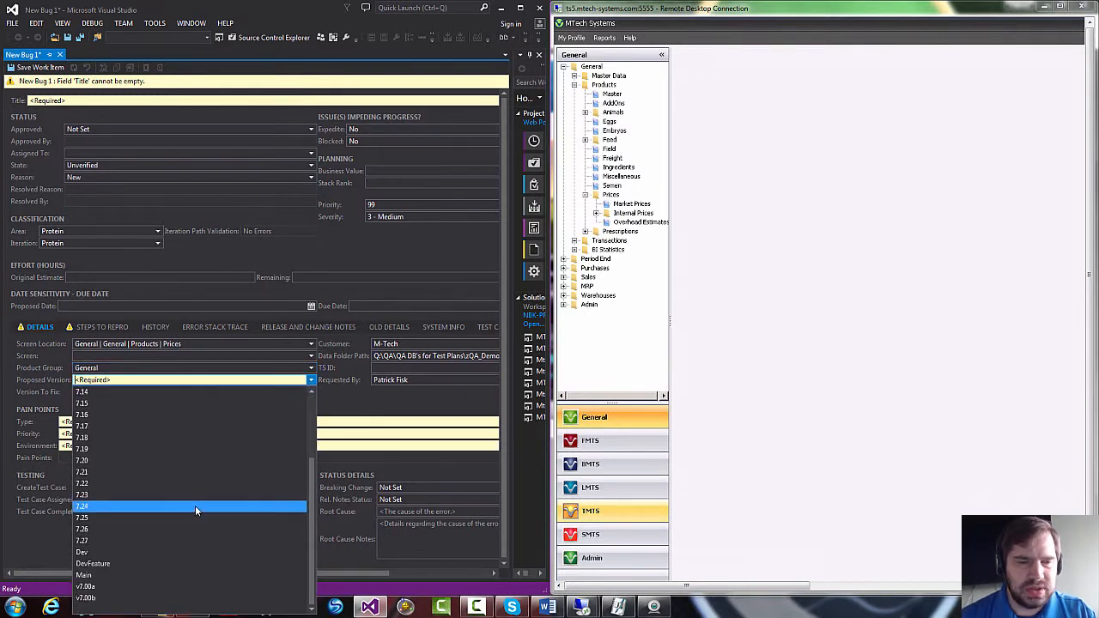
left_click(127, 553)
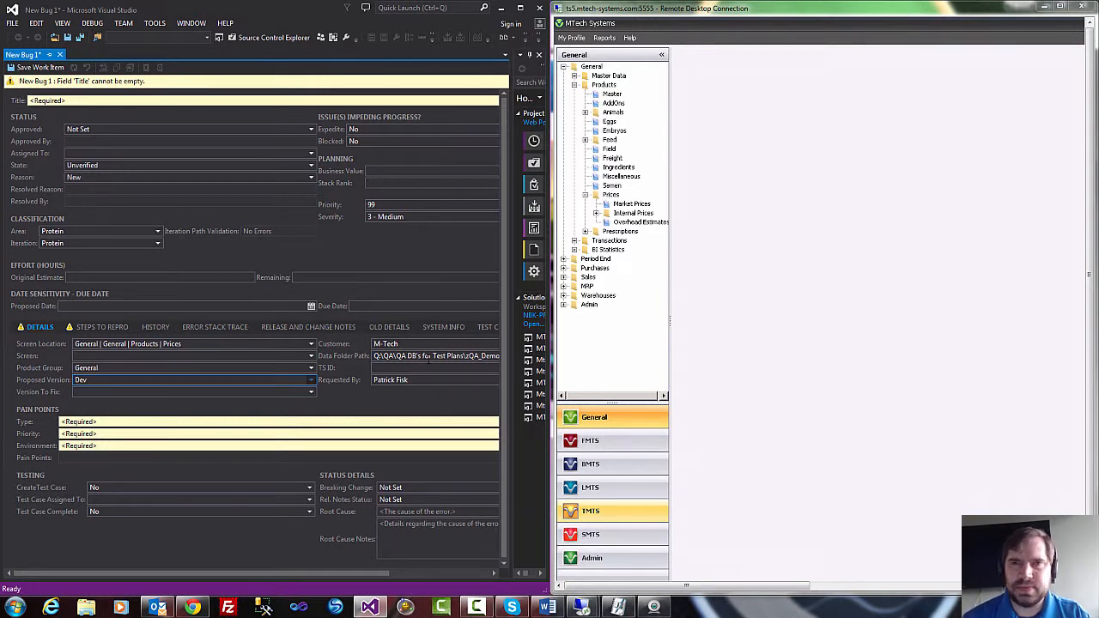
Widen the Visual Studio window and open the bug's Steps to Repro section at the transactional data information field.
double_click(317, 10)
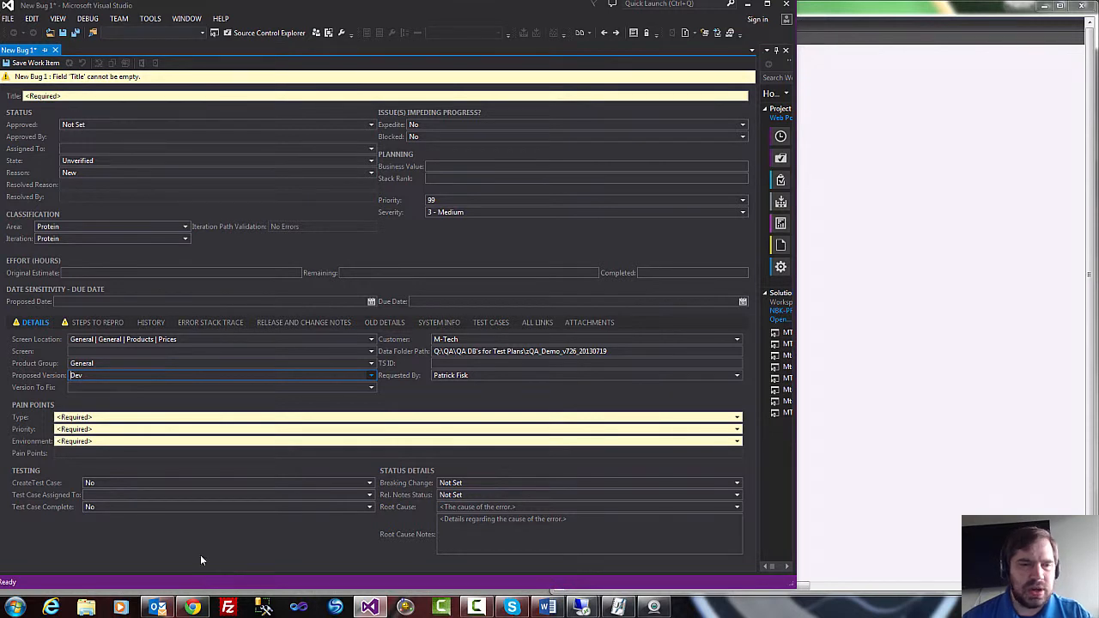
left_click(97, 322)
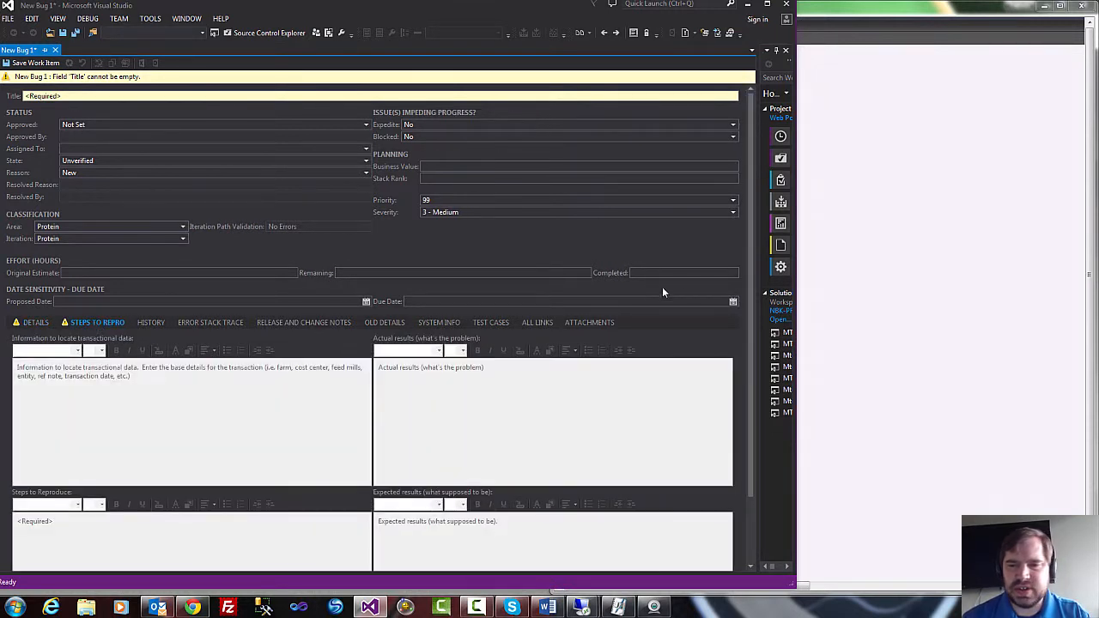
scroll(740, 327, "down", 3)
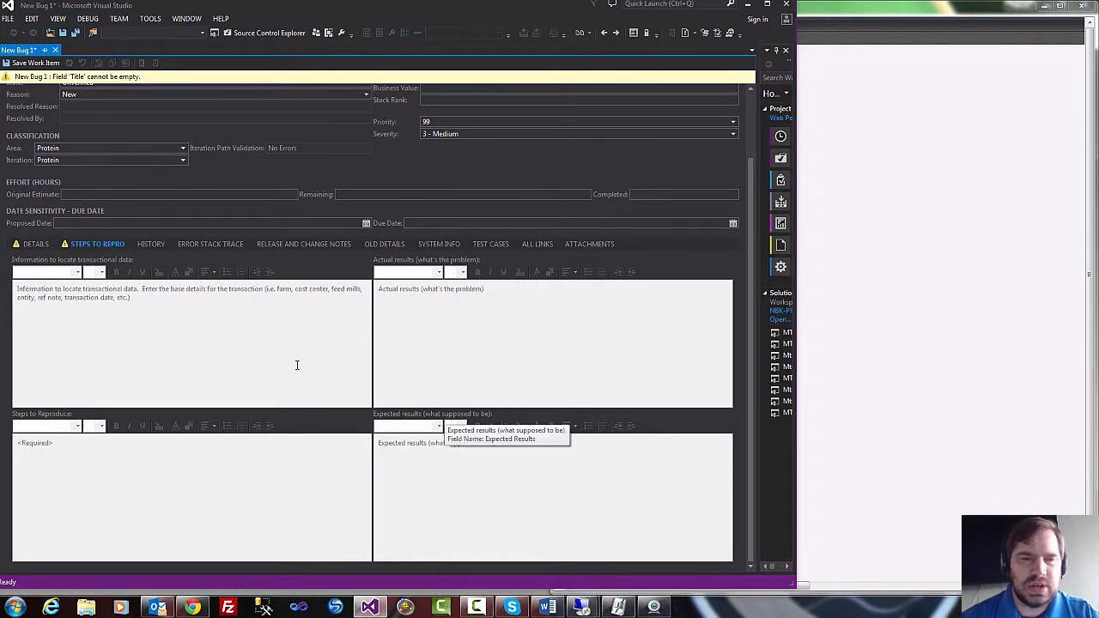
left_click(222, 343)
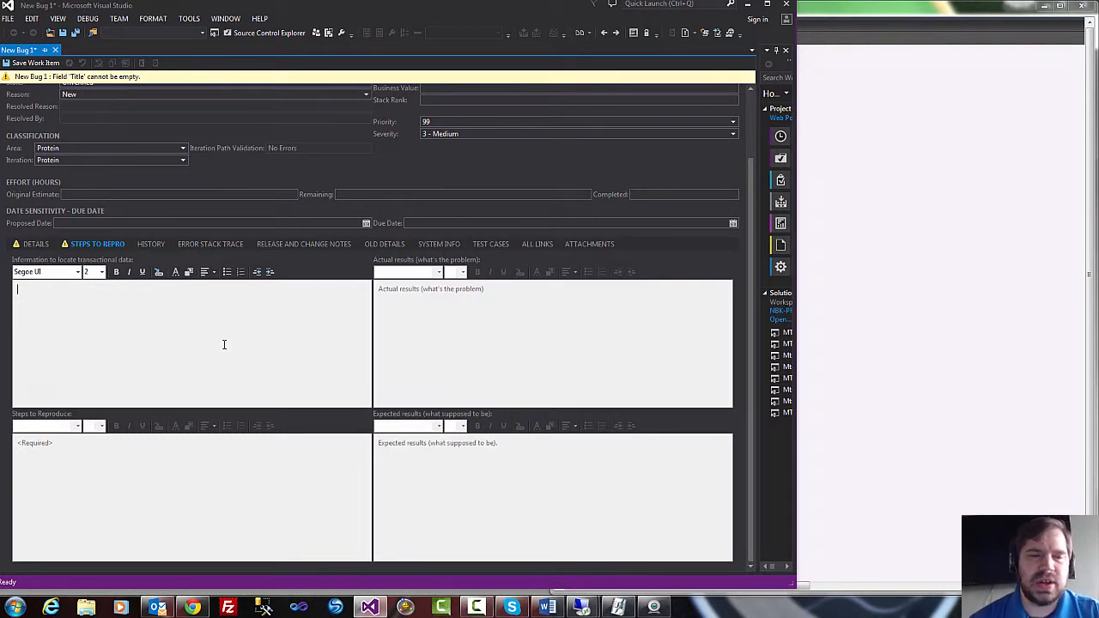
Start a numbered list in the bug's required Steps to Reproduce field.
left_click(156, 462)
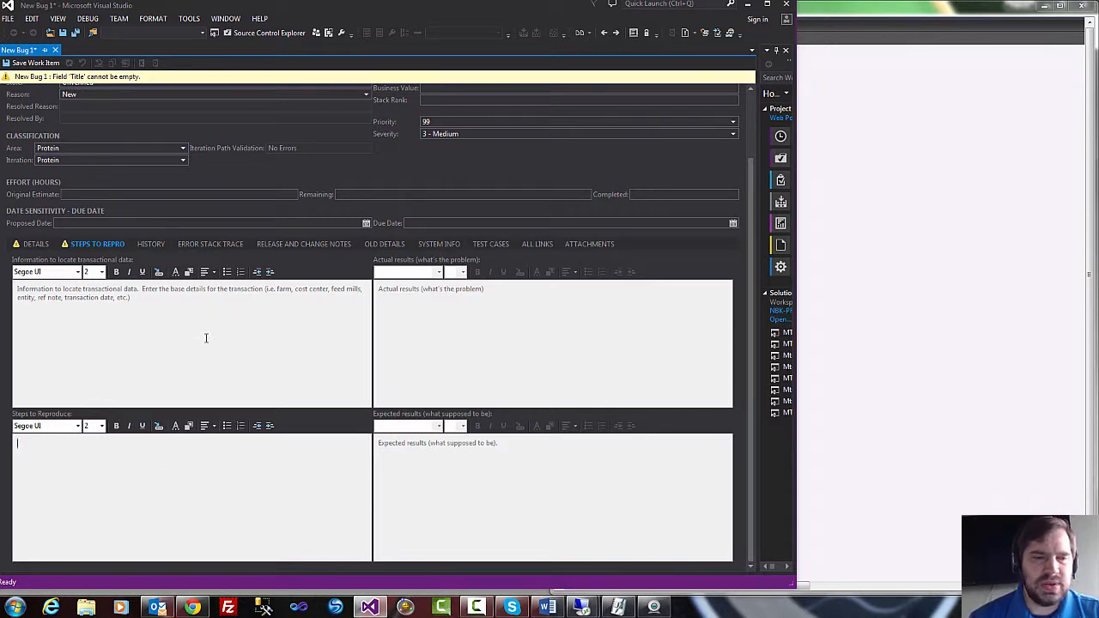
left_click(908, 187)
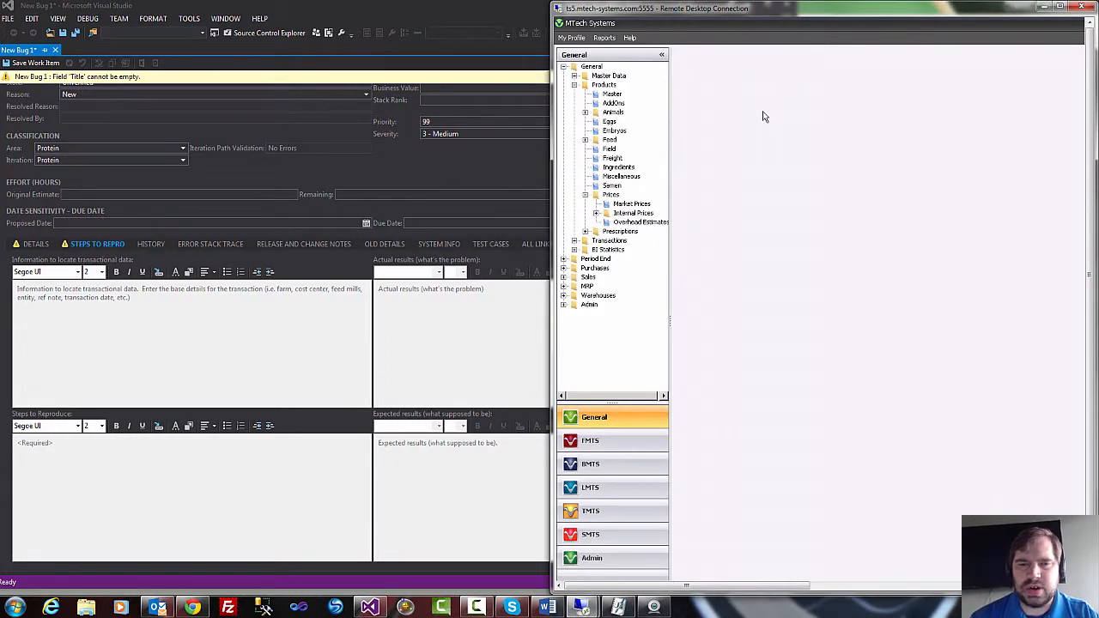
left_click(120, 447)
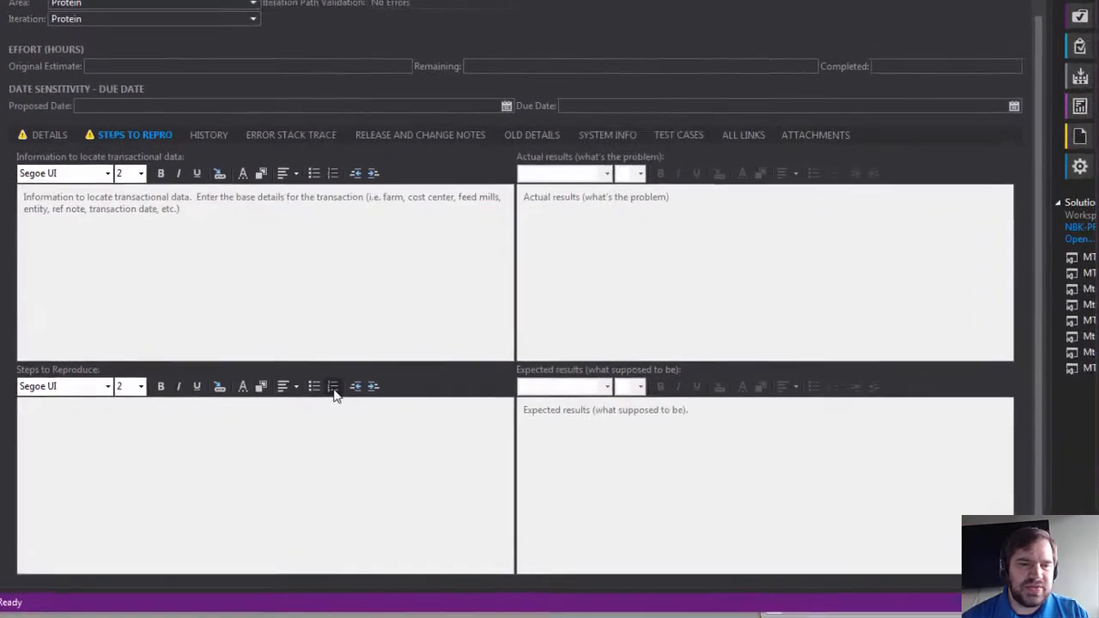
left_click(334, 388)
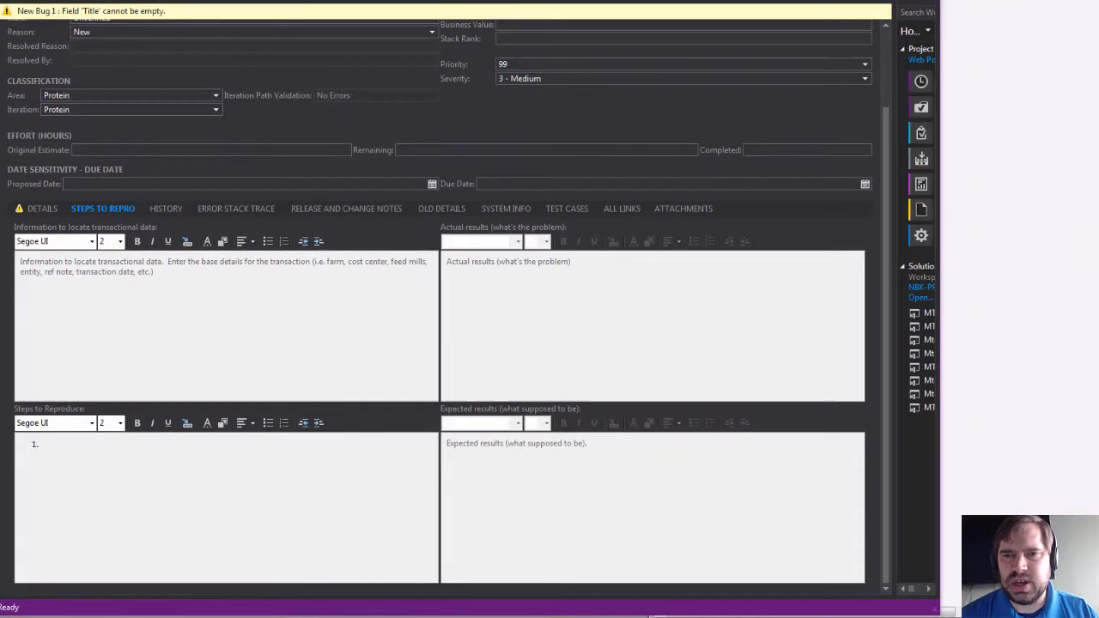
Narrow the Visual Studio window so the bug form sits beside the MTech Systems window.
left_click_drag(1098, 12, 876, 12)
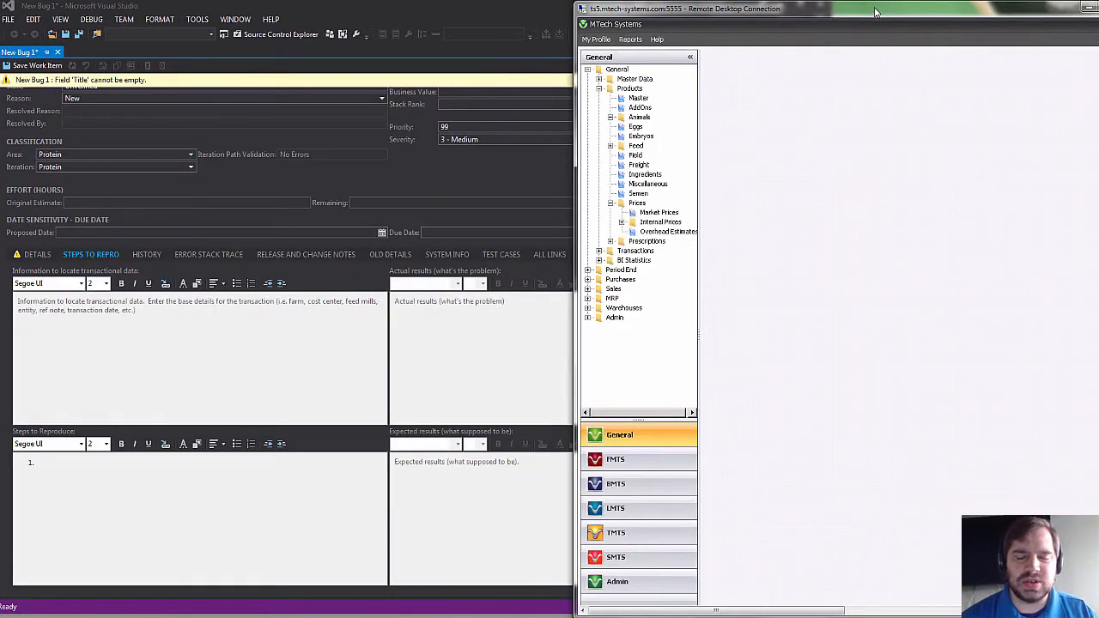
left_click(179, 463)
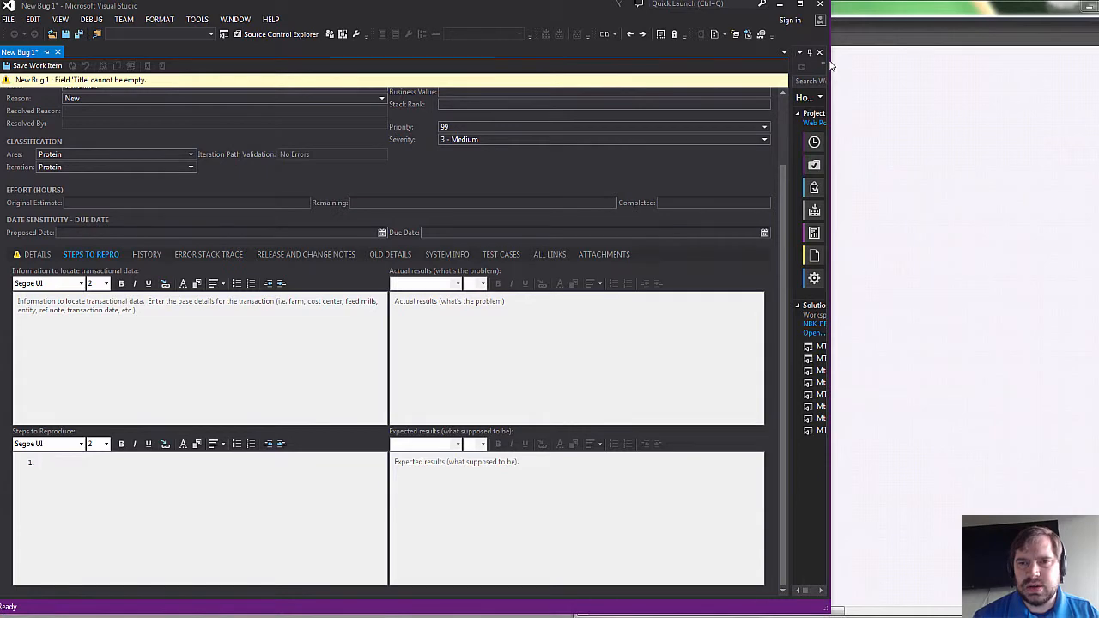
left_click_drag(831, 59, 583, 60)
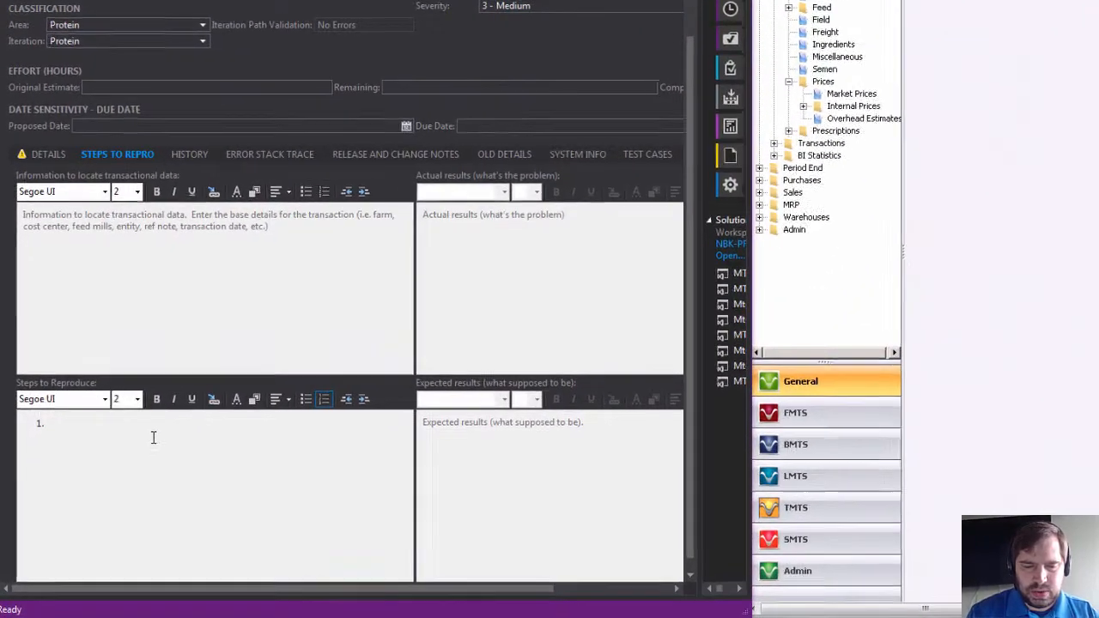
Enter "General > General > Products > Prices > Overhead Estimates" as the first reproduction step and begin a second list item.
type("General >")
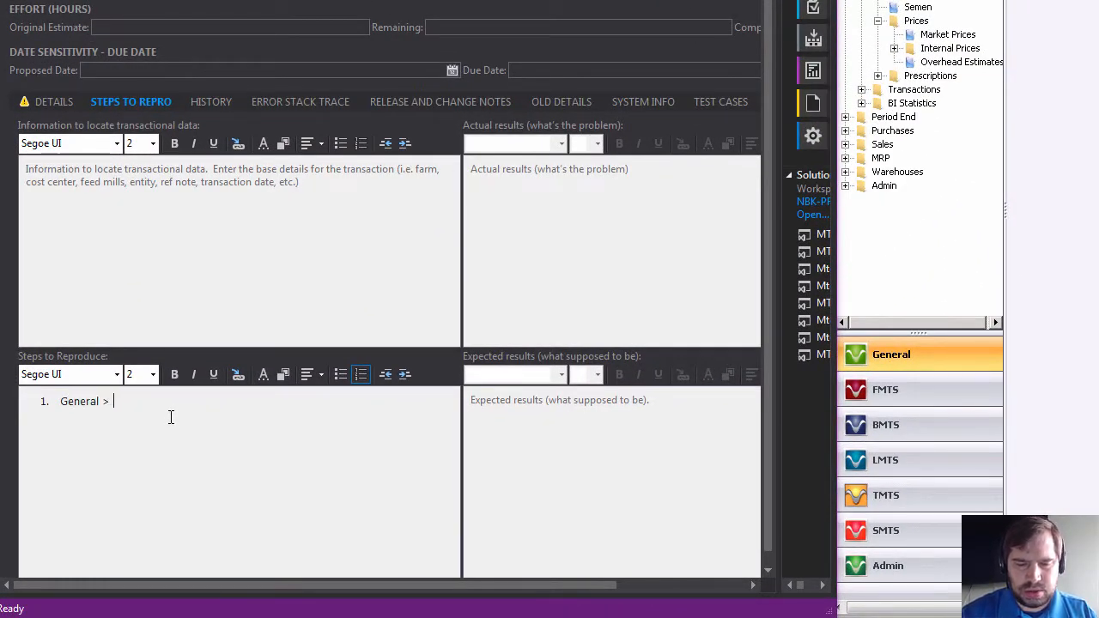
type(" General ")
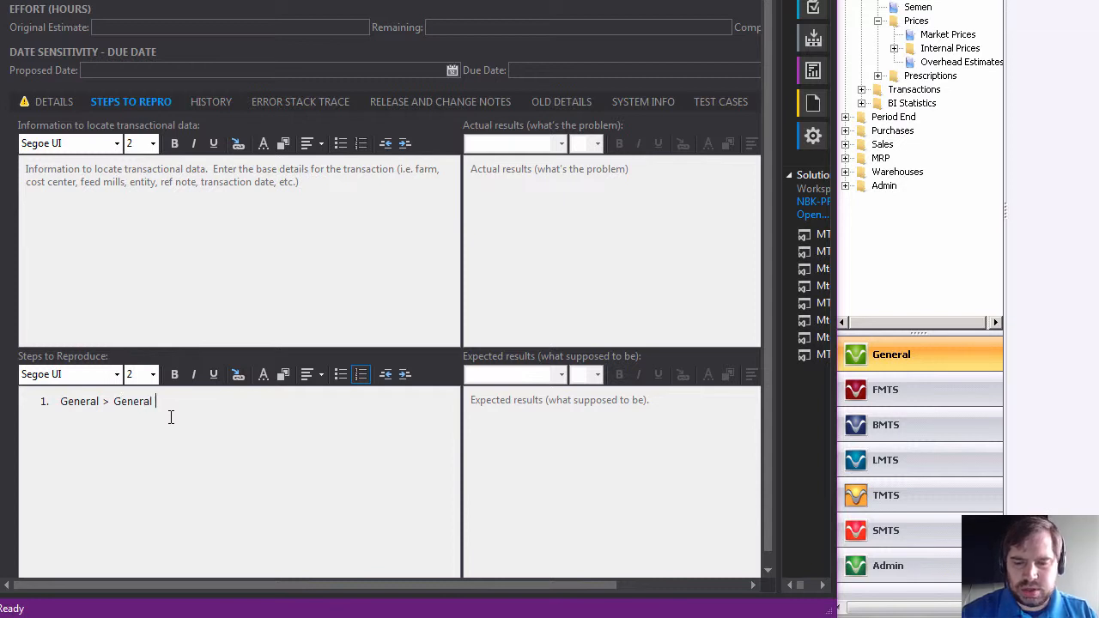
type(">")
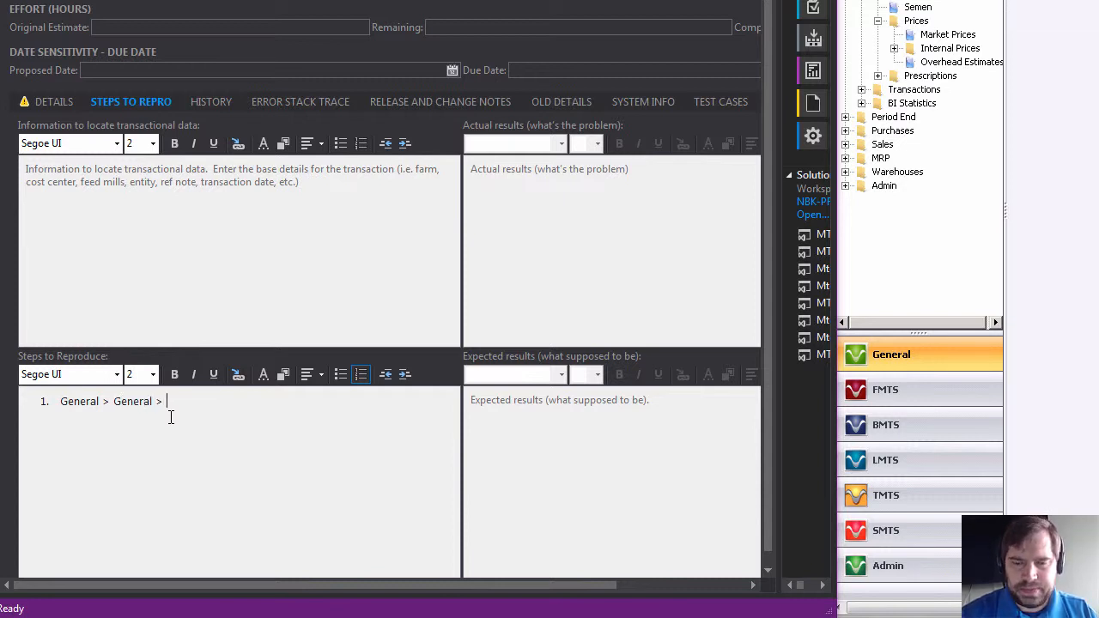
type(" Produc")
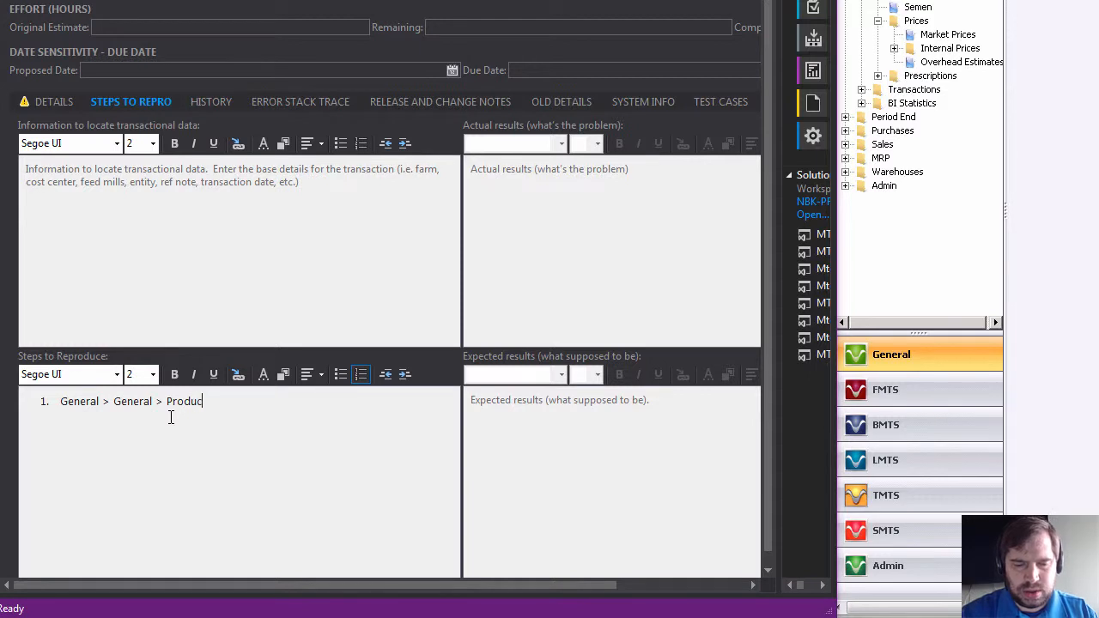
type("ts > ")
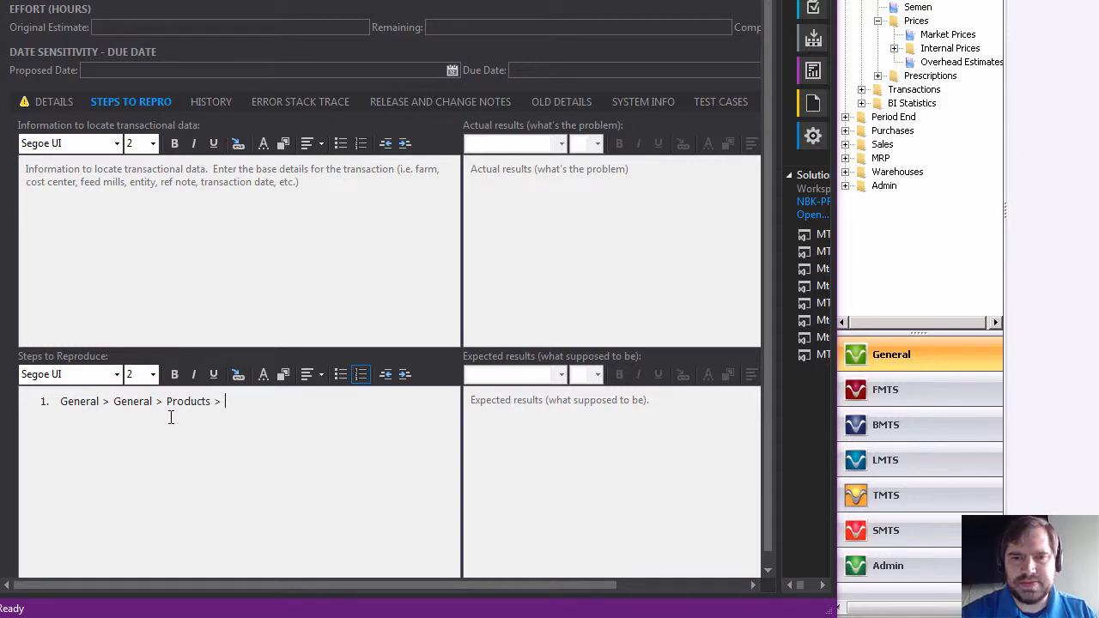
type("P")
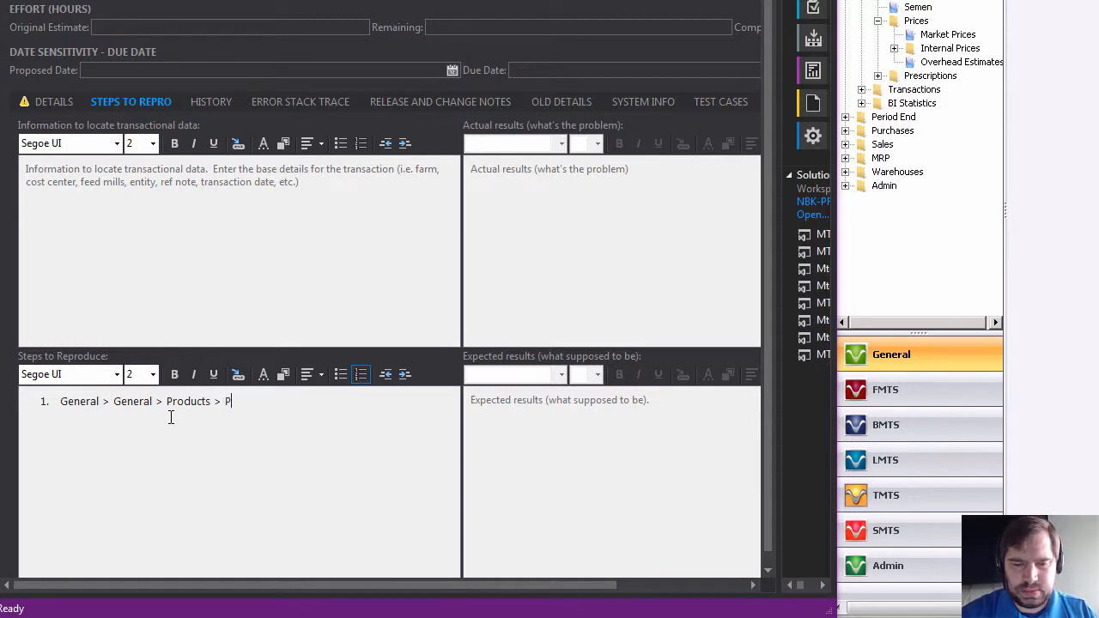
type("rices ")
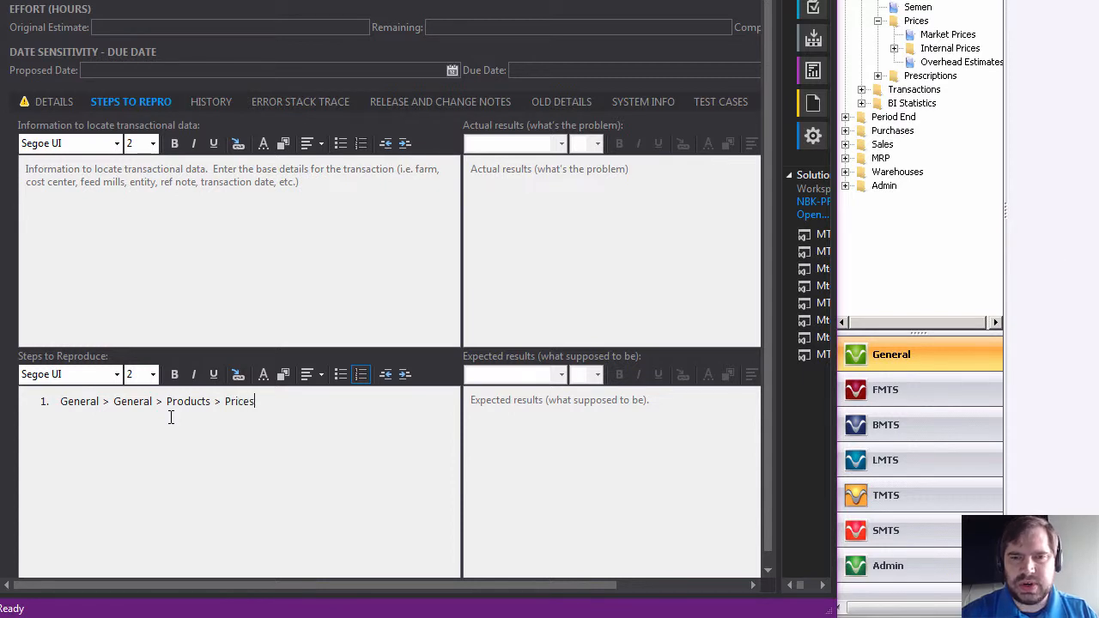
type("> Over")
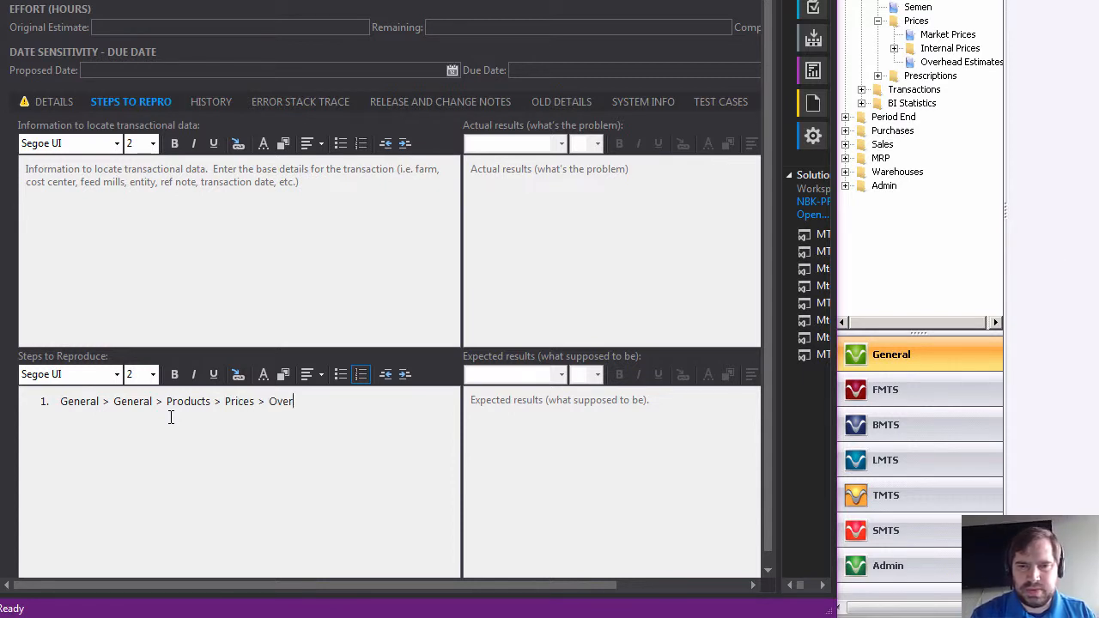
type("head ")
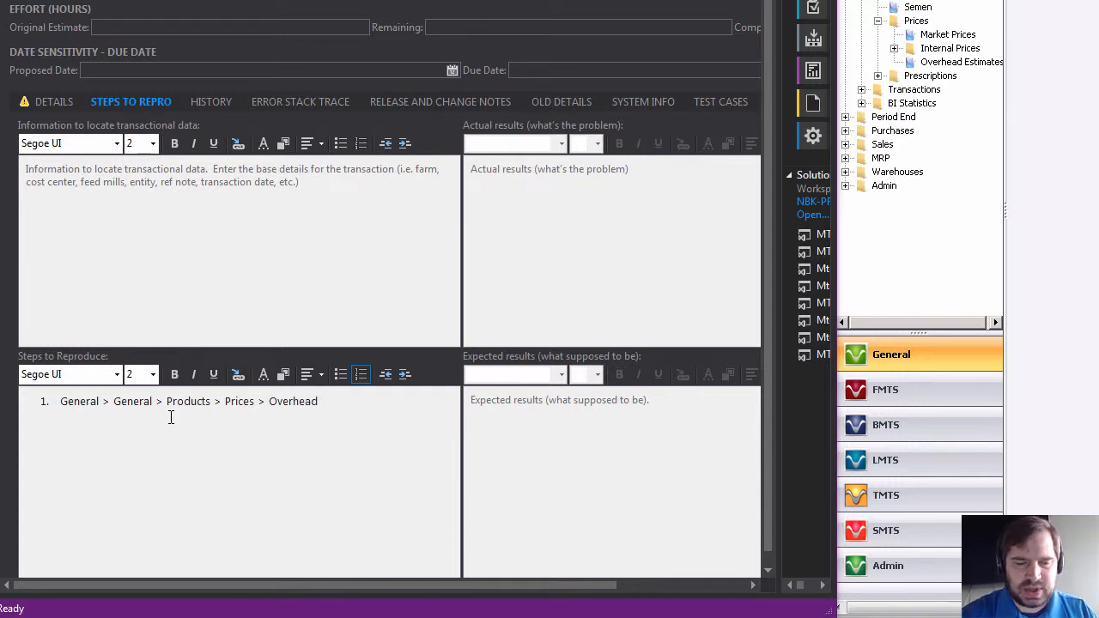
type("Est")
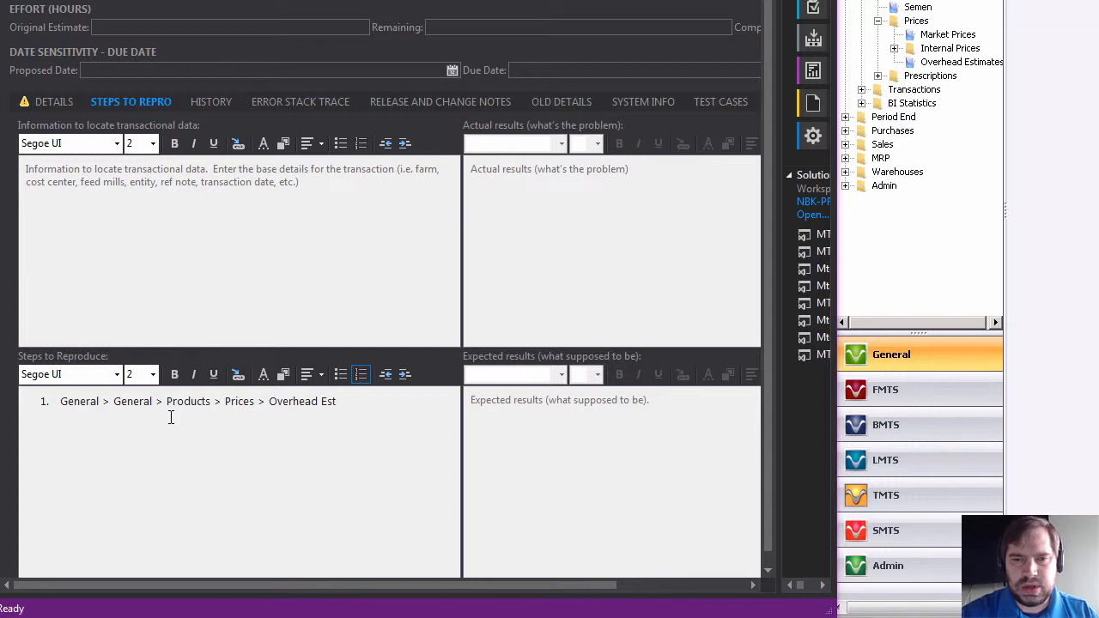
type("imates")
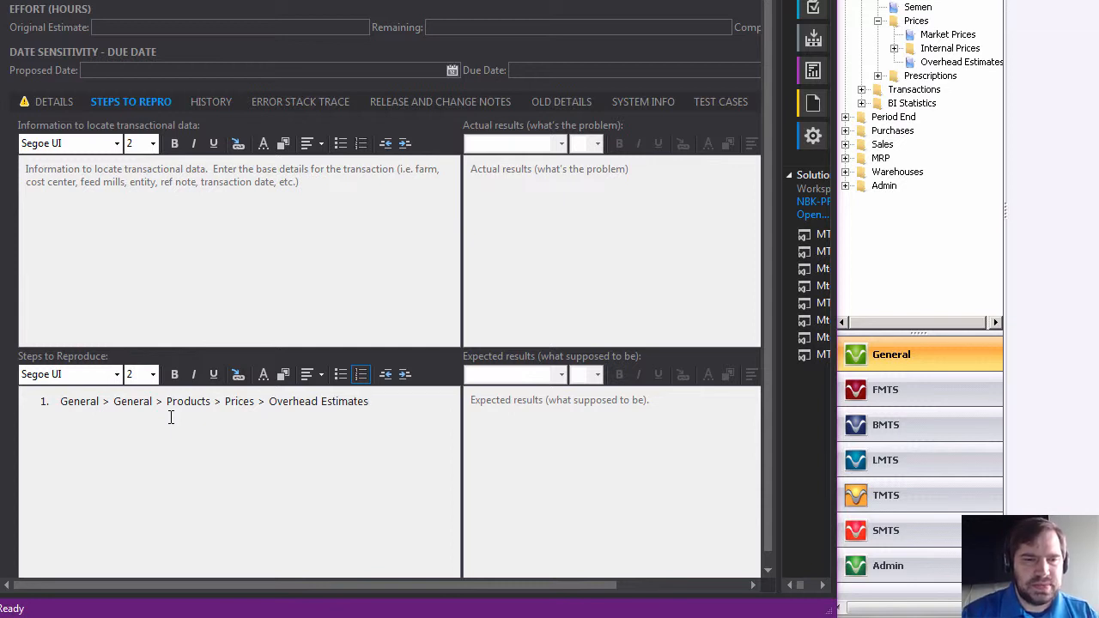
key("Return")
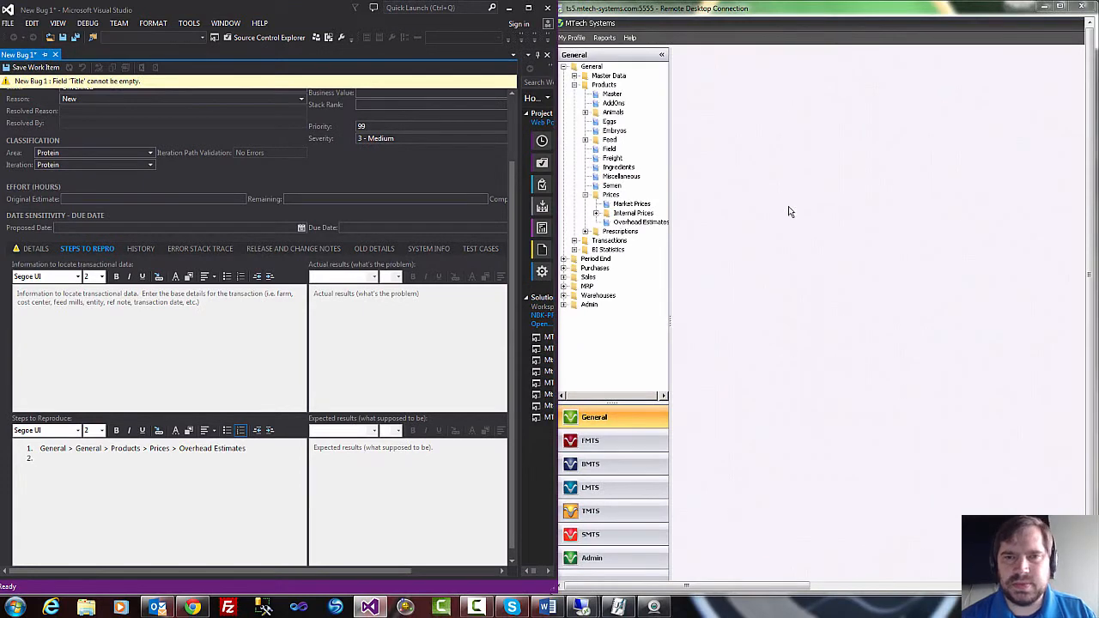
Open Overhead Estimates in MTech Systems, and enter "Click New" as the bug's second reproduction step in Visual Studio.
left_click(771, 145)
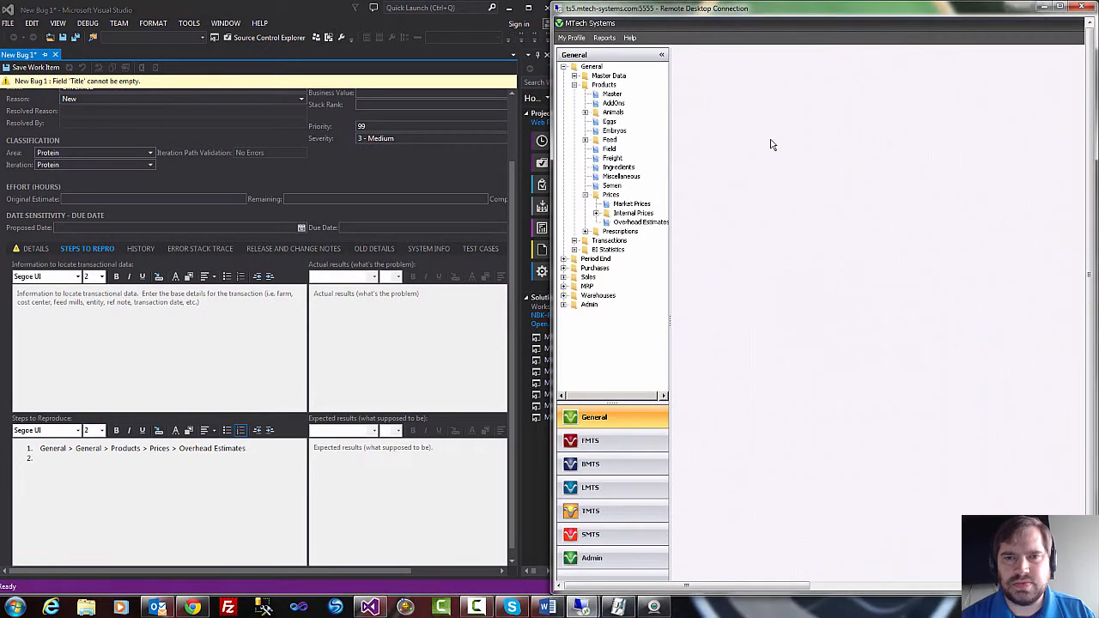
double_click(653, 224)
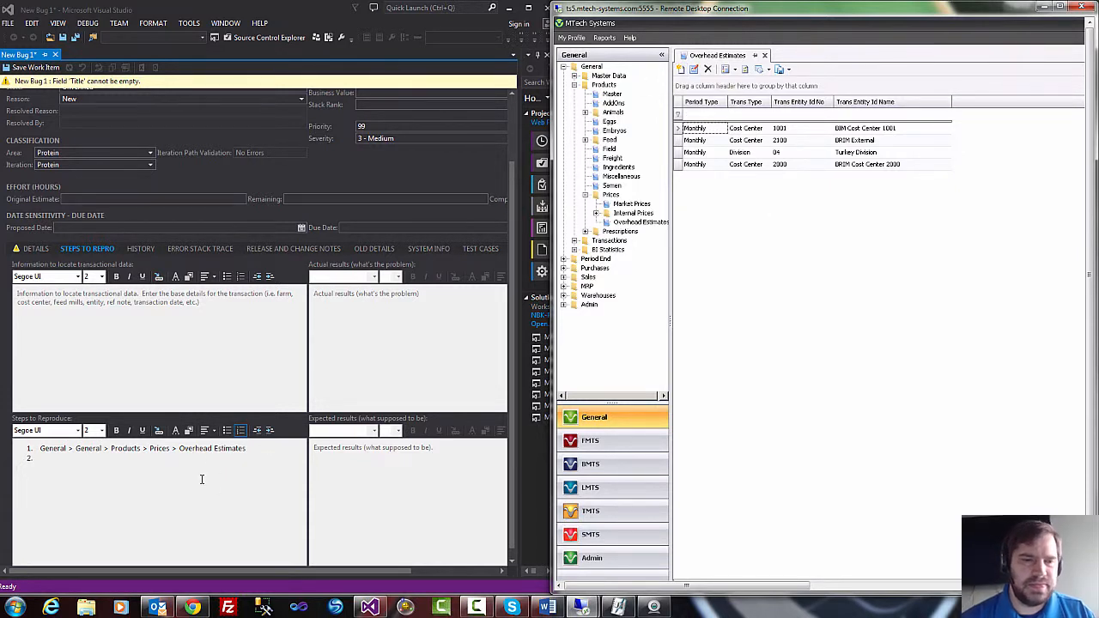
left_click(183, 459)
type("Cl")
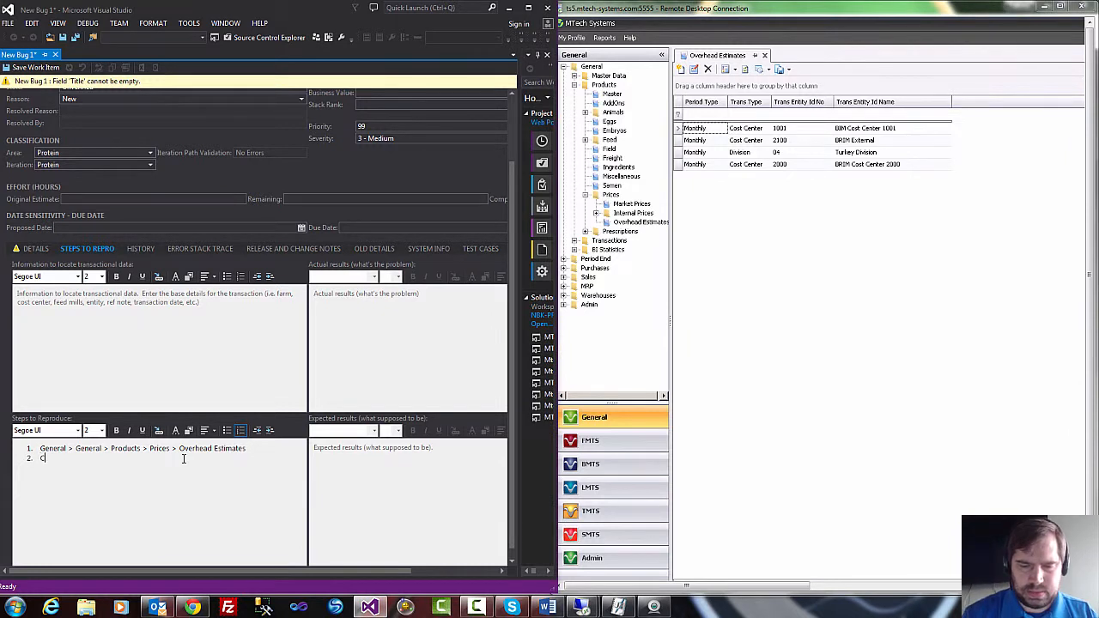
type("ick New")
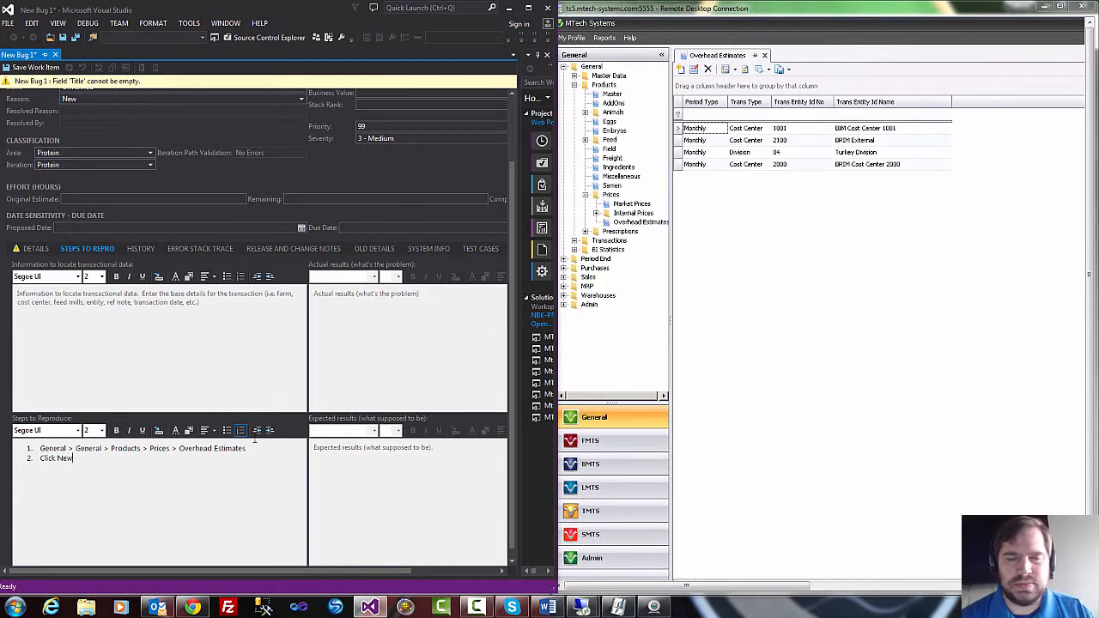
Open a new Overhead Estimates record in MTech Systems, and add "Enter Transactional Data" as the bug's third reproduction step.
left_click(684, 71)
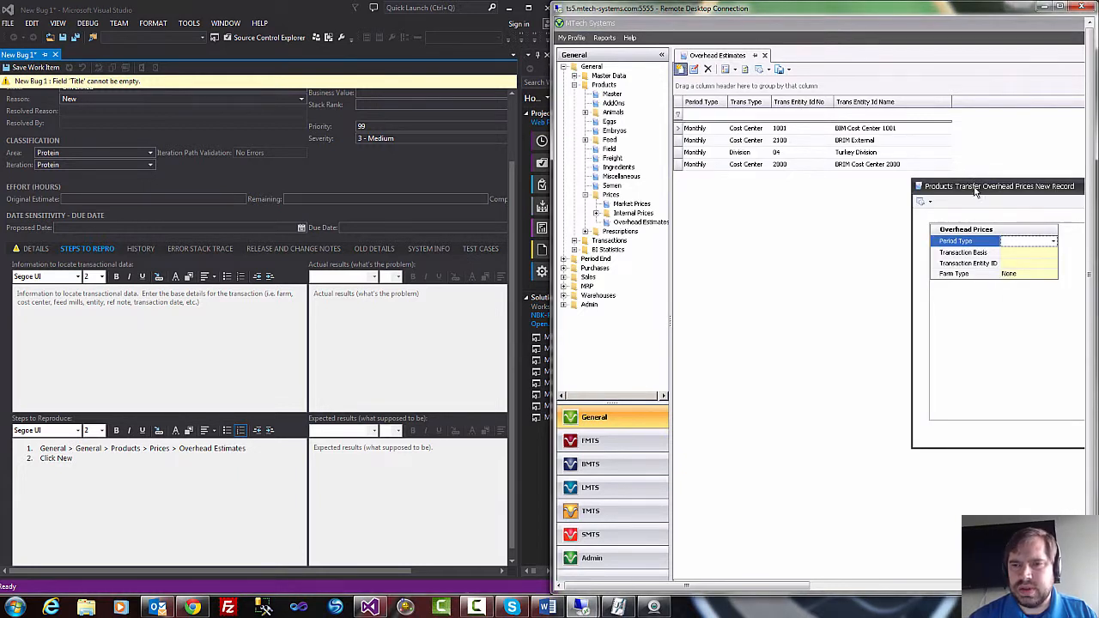
left_click_drag(975, 183, 790, 190)
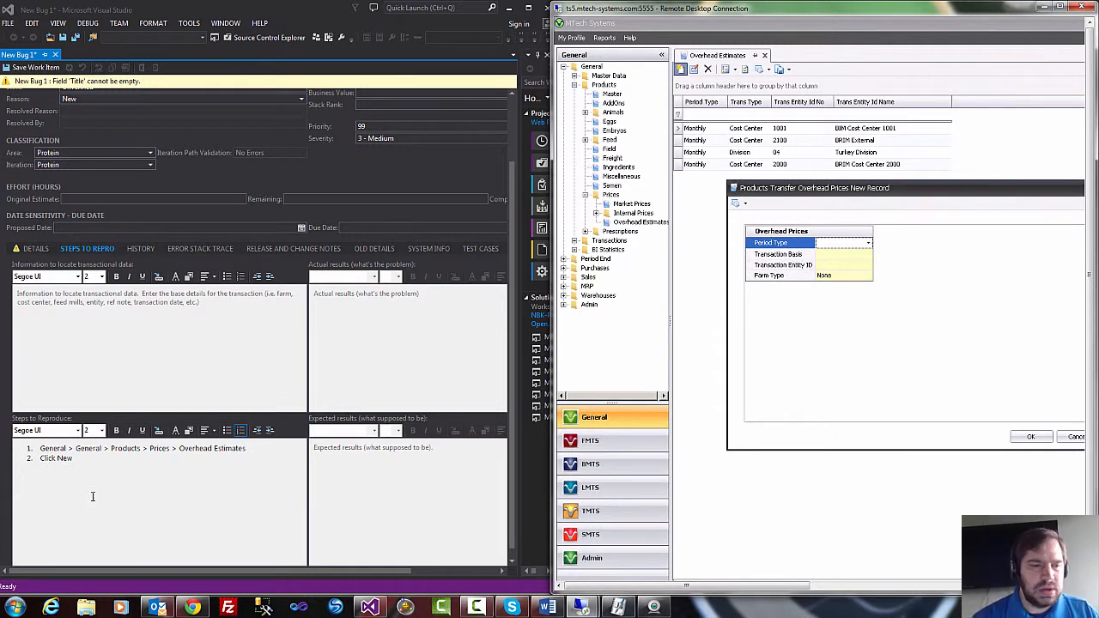
left_click(100, 459)
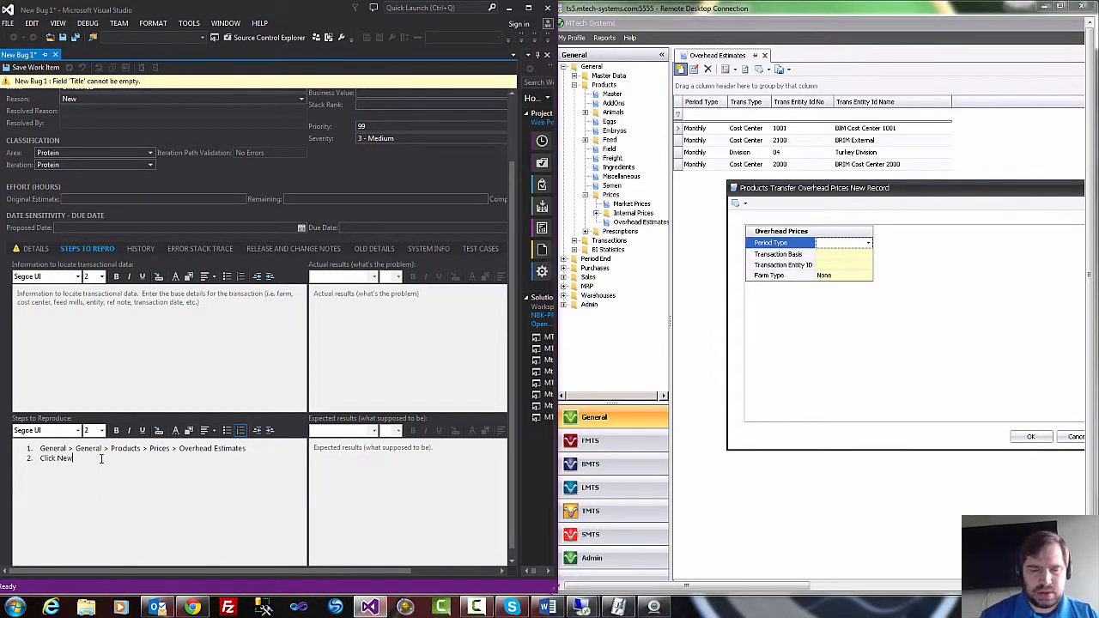
type("E")
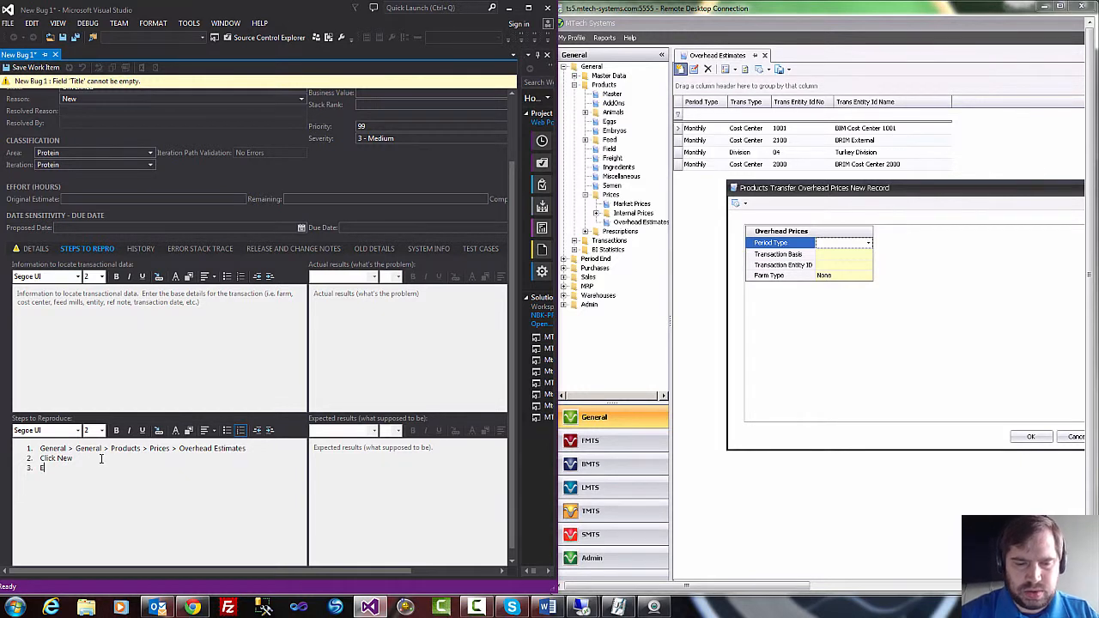
type("nter Tra")
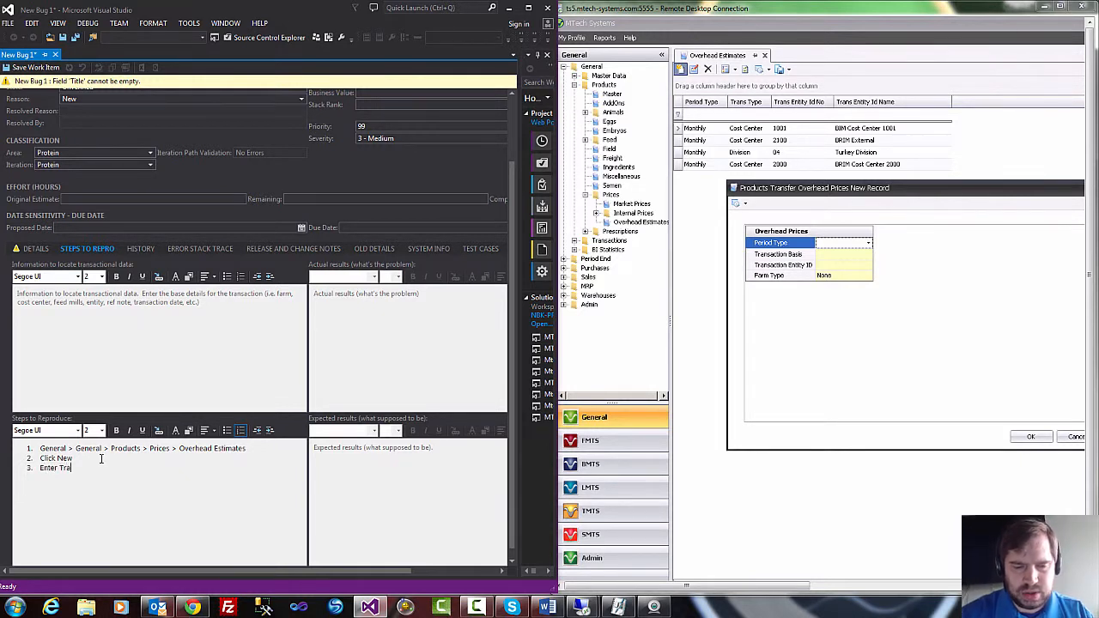
type("nsactional Data")
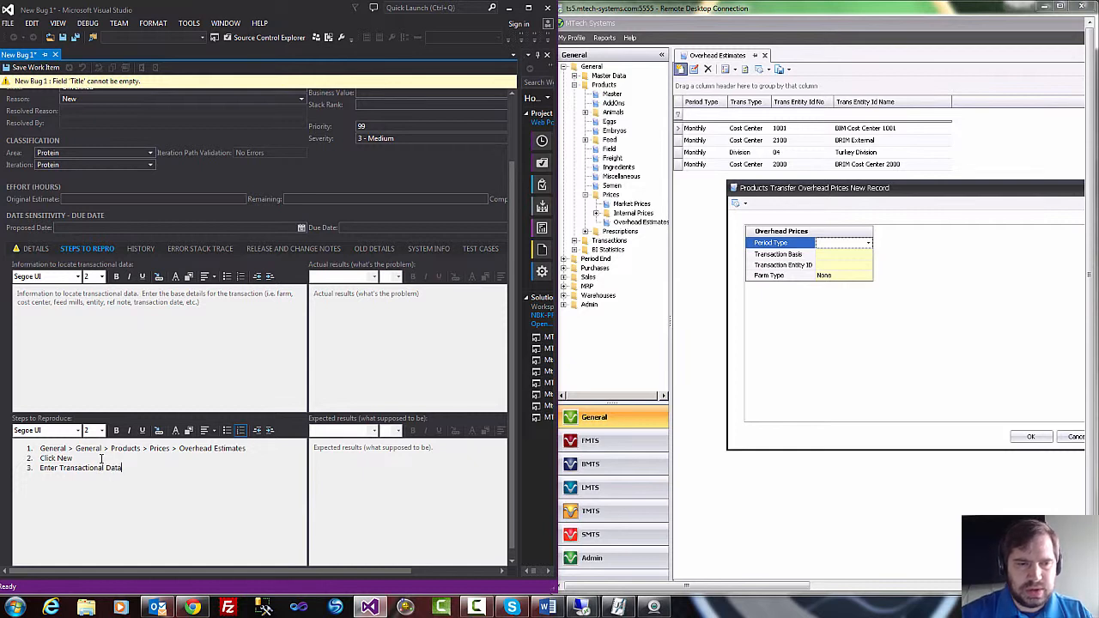
type(" Set 1")
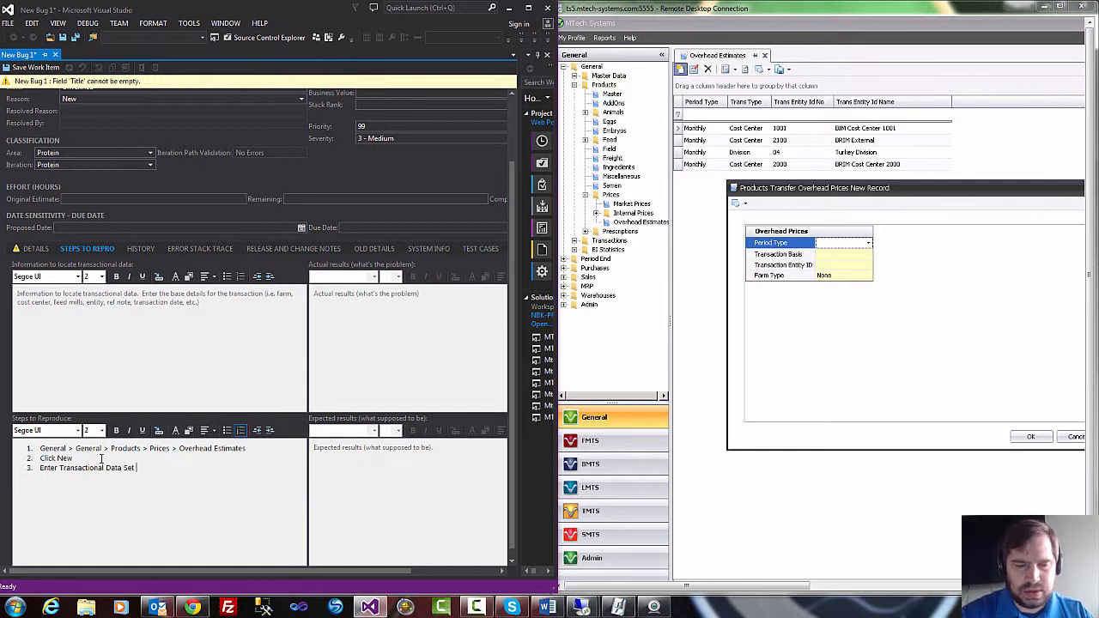
Complete the third reproduction step as "Enter Transactional Data Set 1", and start a bulleted list under "Set 1:" in the transactional data information.
left_click(44, 293)
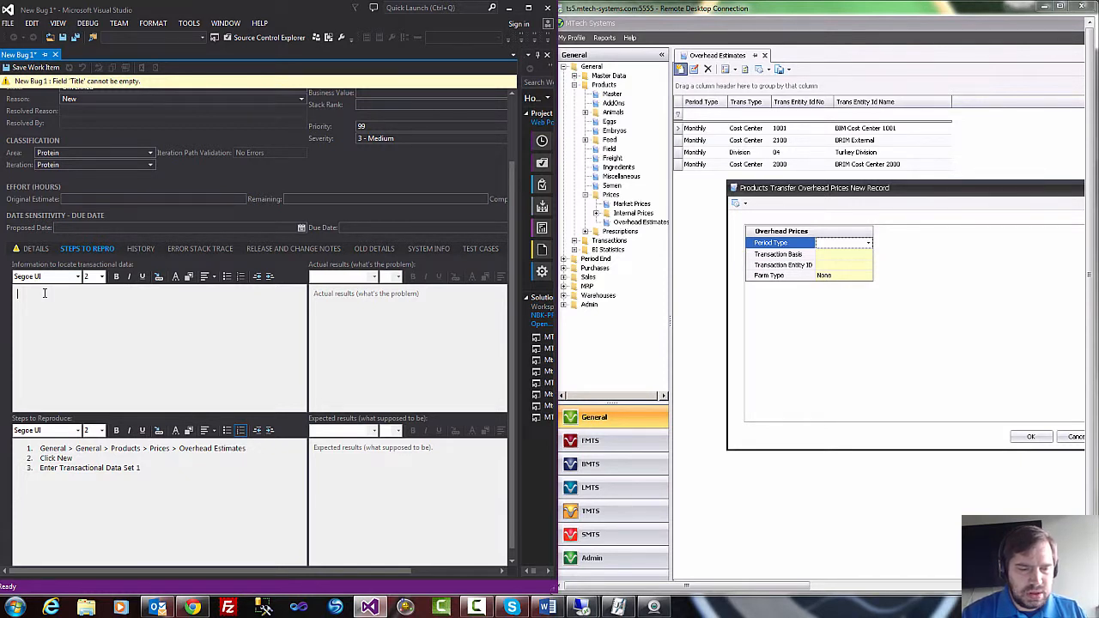
type("Set")
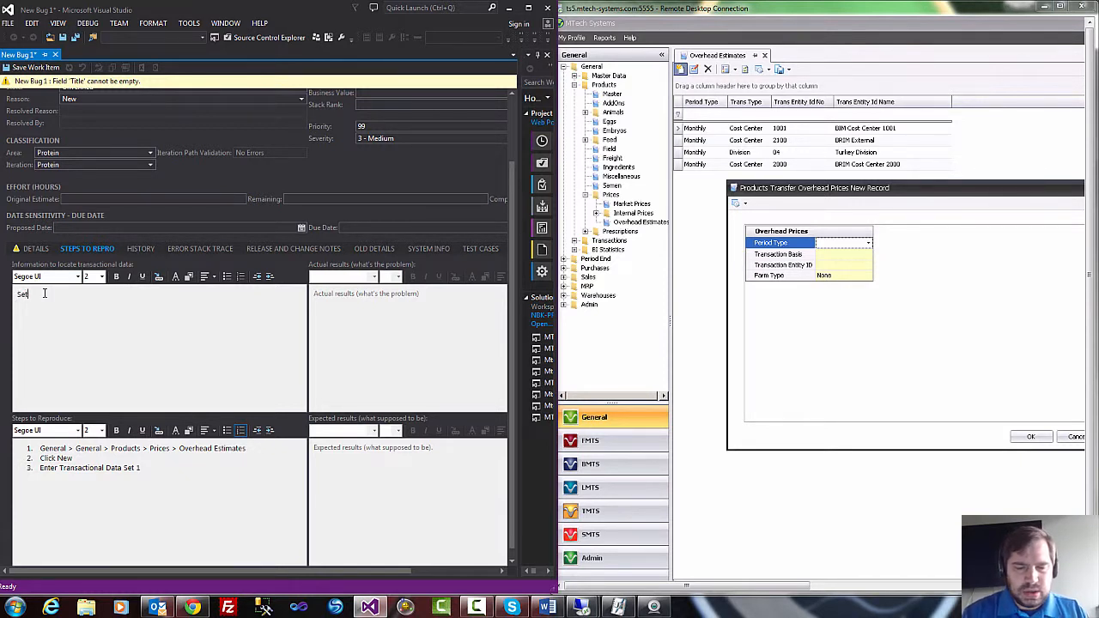
type(" 1:")
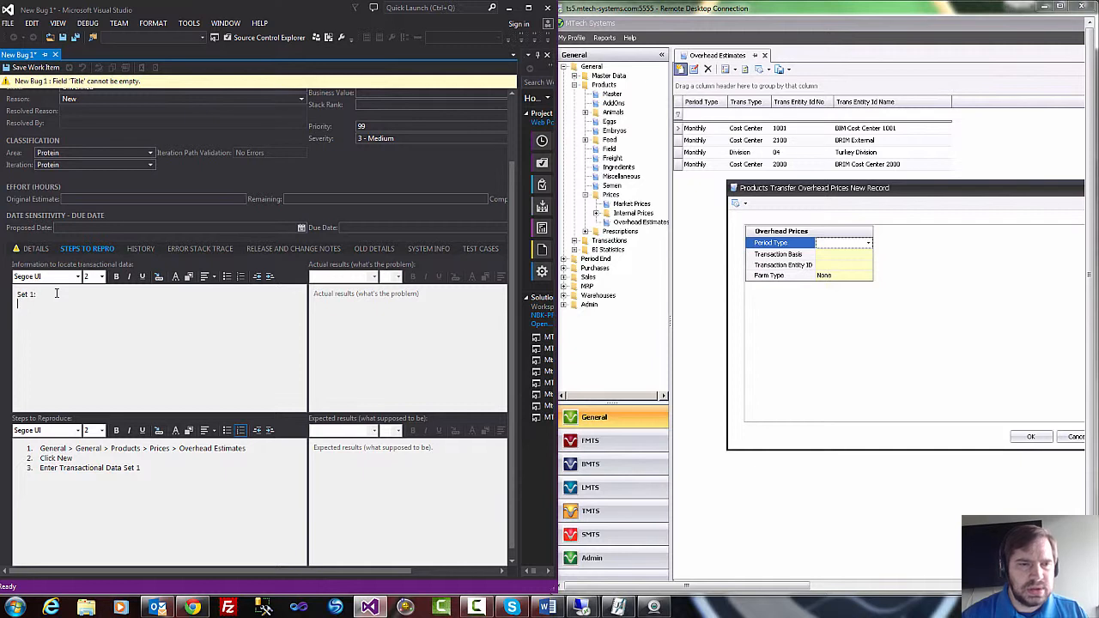
left_click(229, 278)
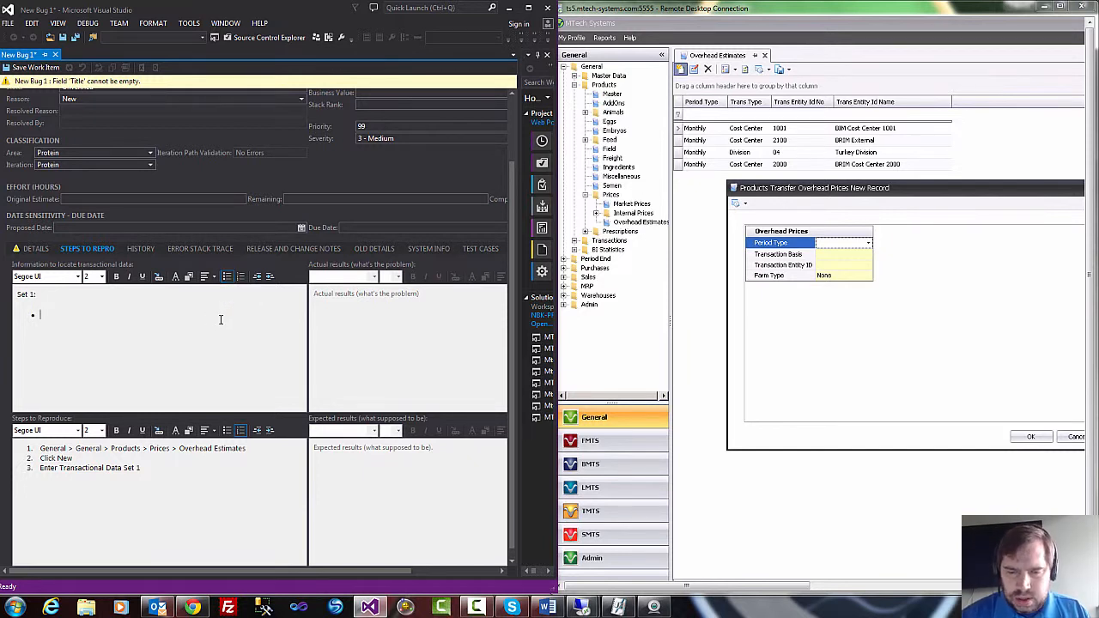
Set the new record's Period Type to Monthly in MTech Systems, and add the bullet "Period Type = Monthly" under Set 1 in Visual Studio.
type("Period ")
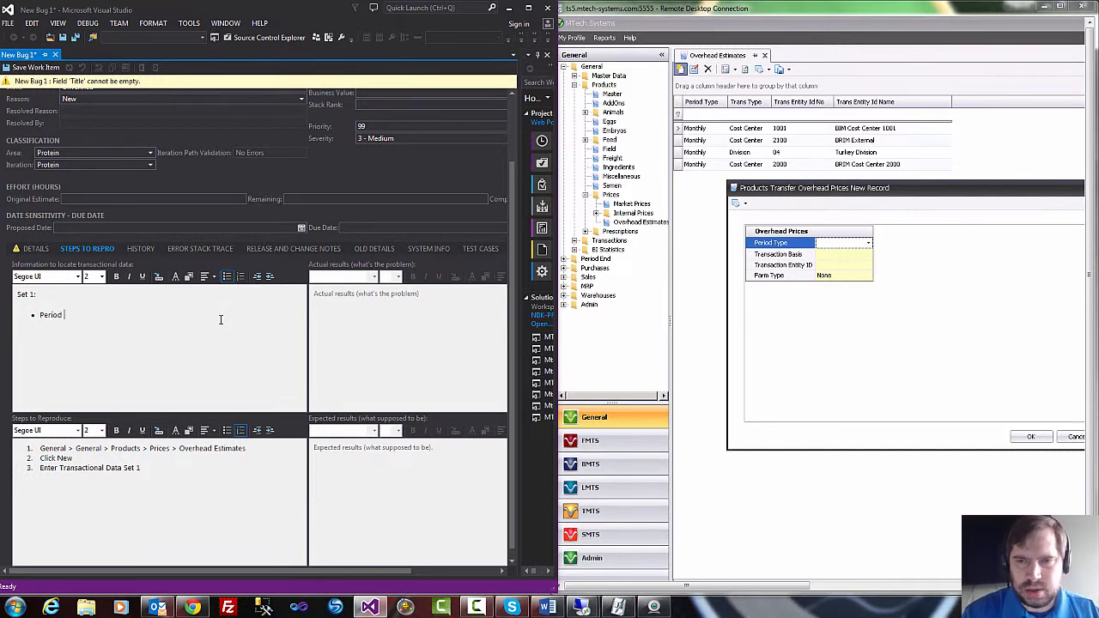
type("Type")
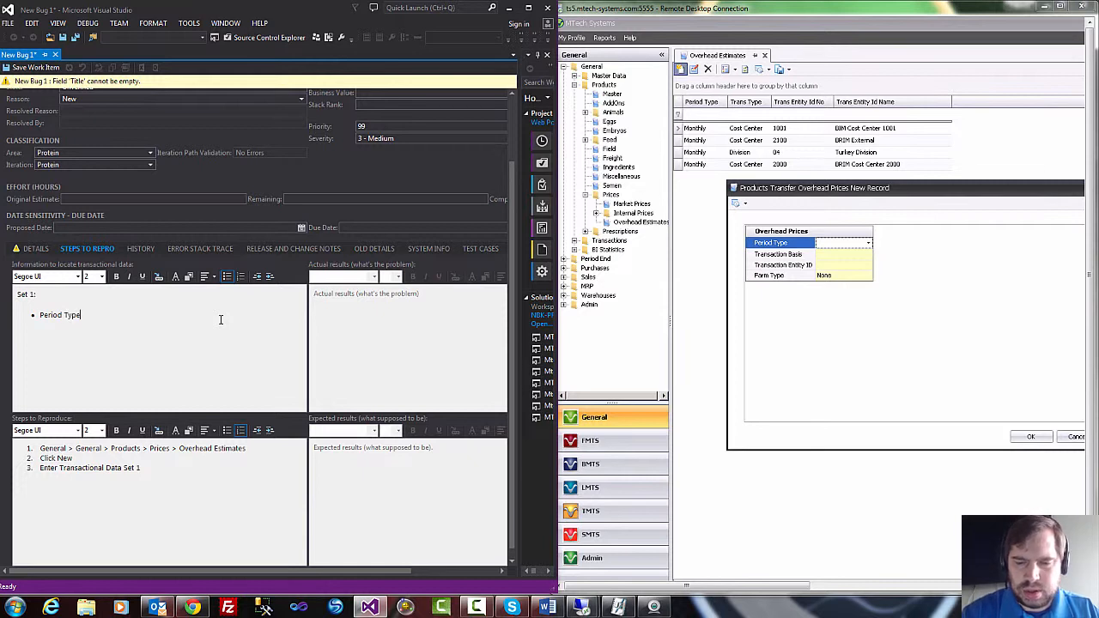
type(" =")
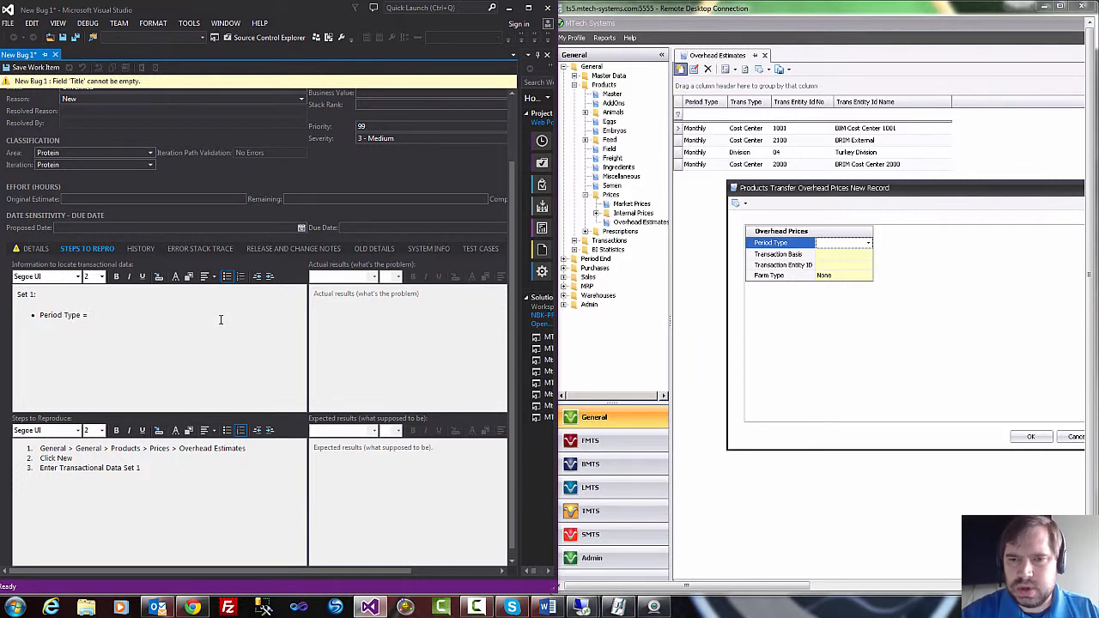
left_click(870, 246)
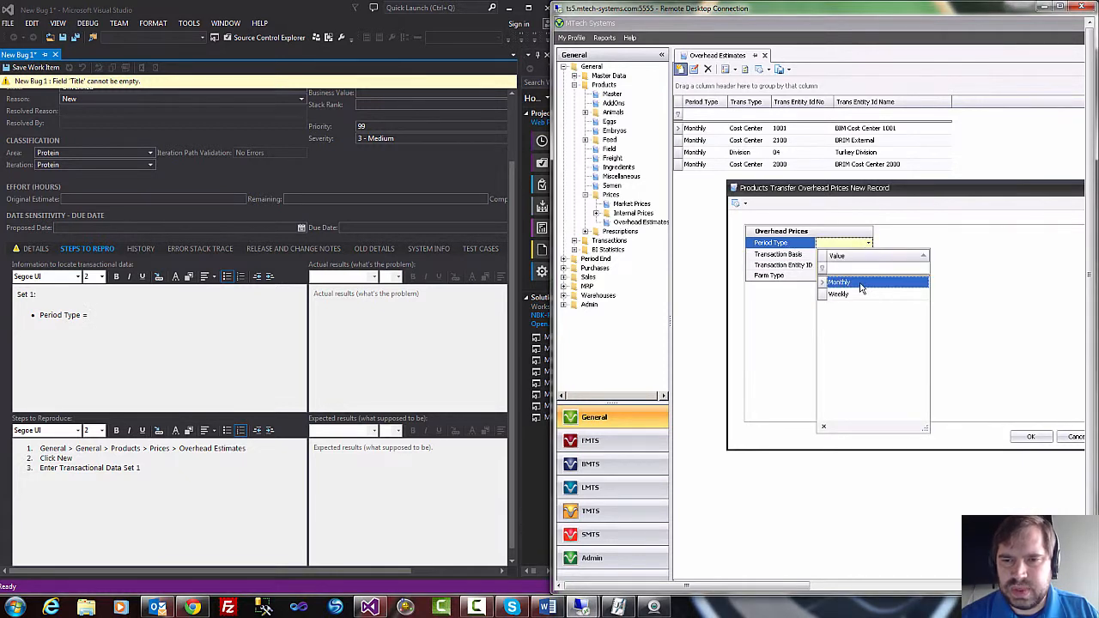
left_click(863, 282)
left_click(212, 315)
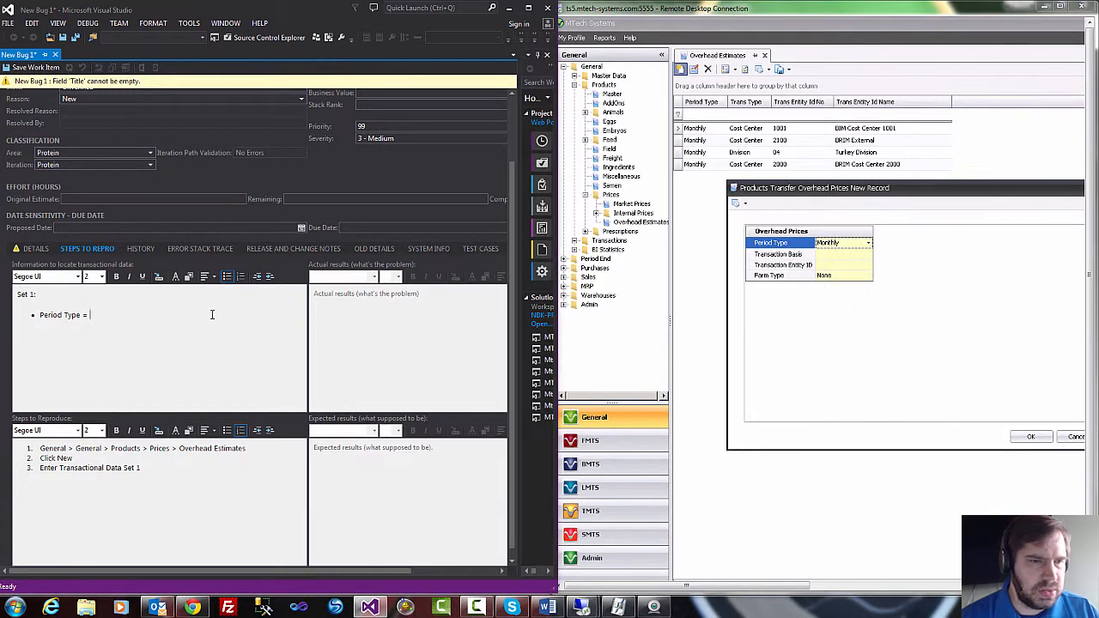
type("Monthly")
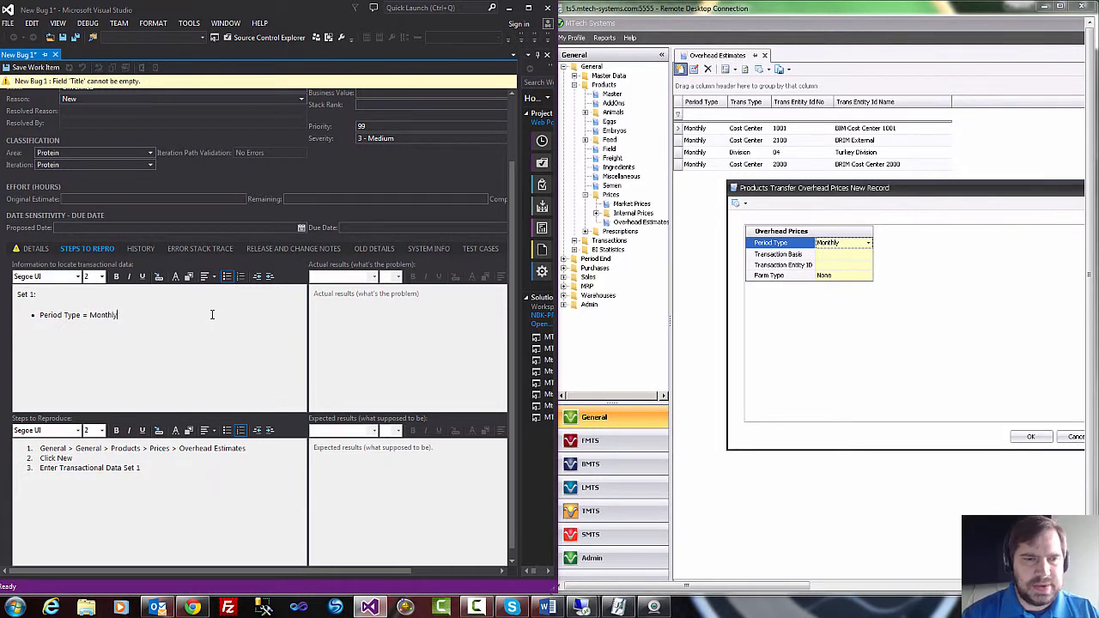
key("Return")
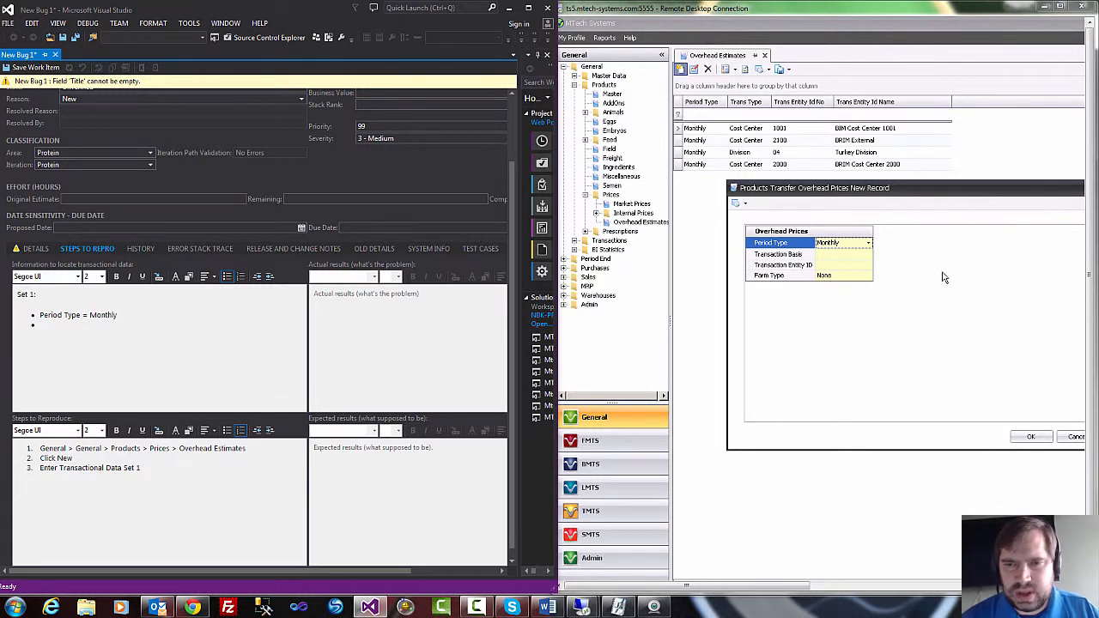
Set Transaction Basis to Cost Center in MTech Systems, and add the bullet "Transaction Basis = Cost Center" under Set 1 in Visual Studio.
left_click(857, 257)
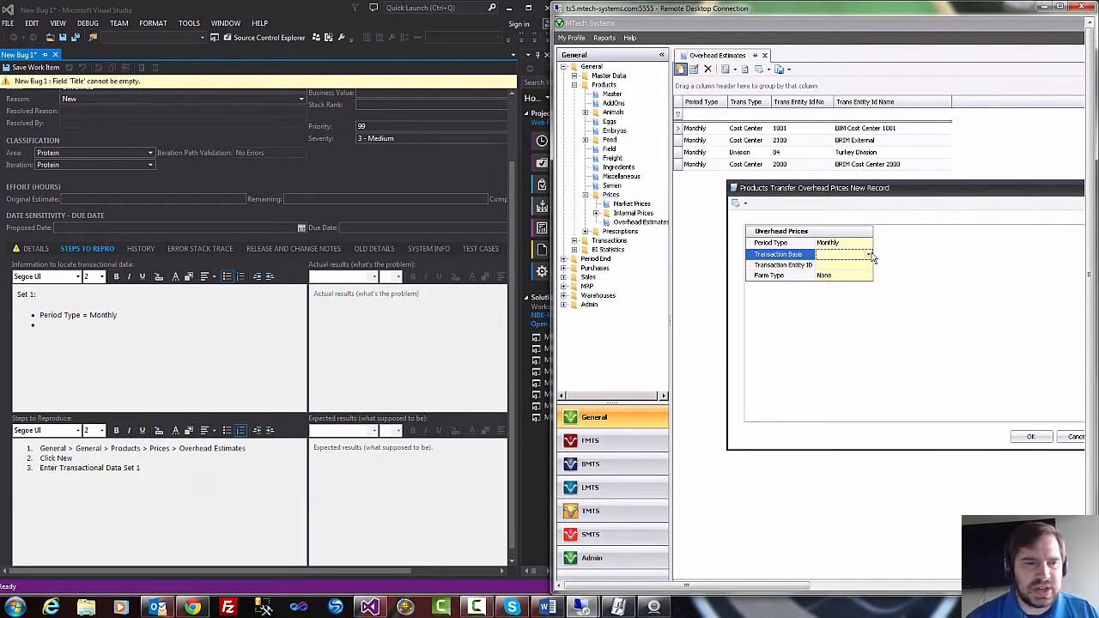
left_click(870, 257)
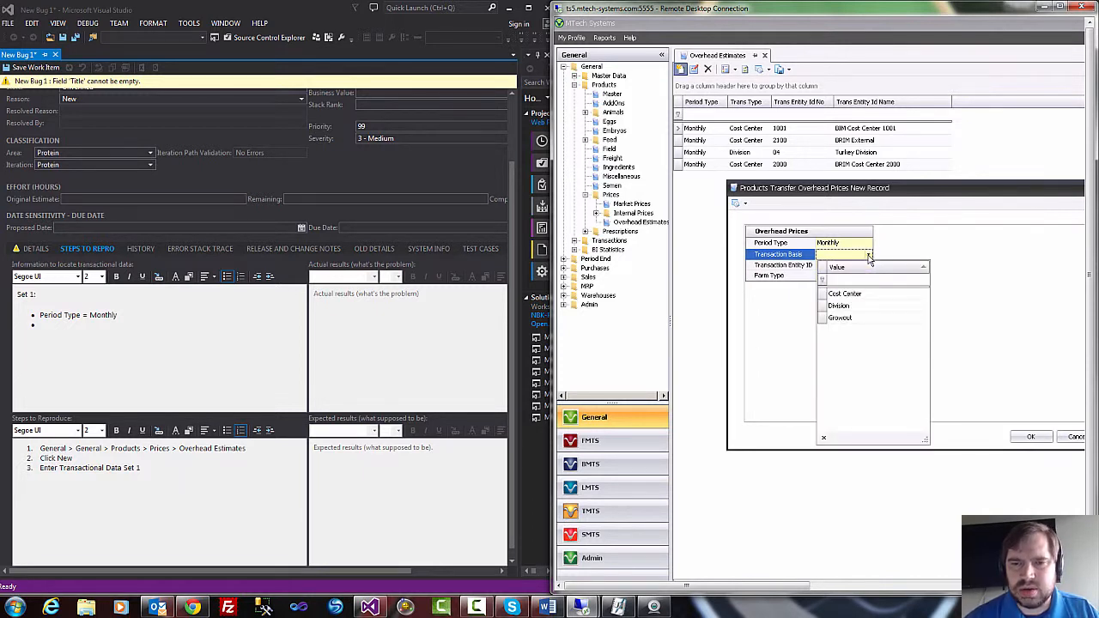
left_click(859, 296)
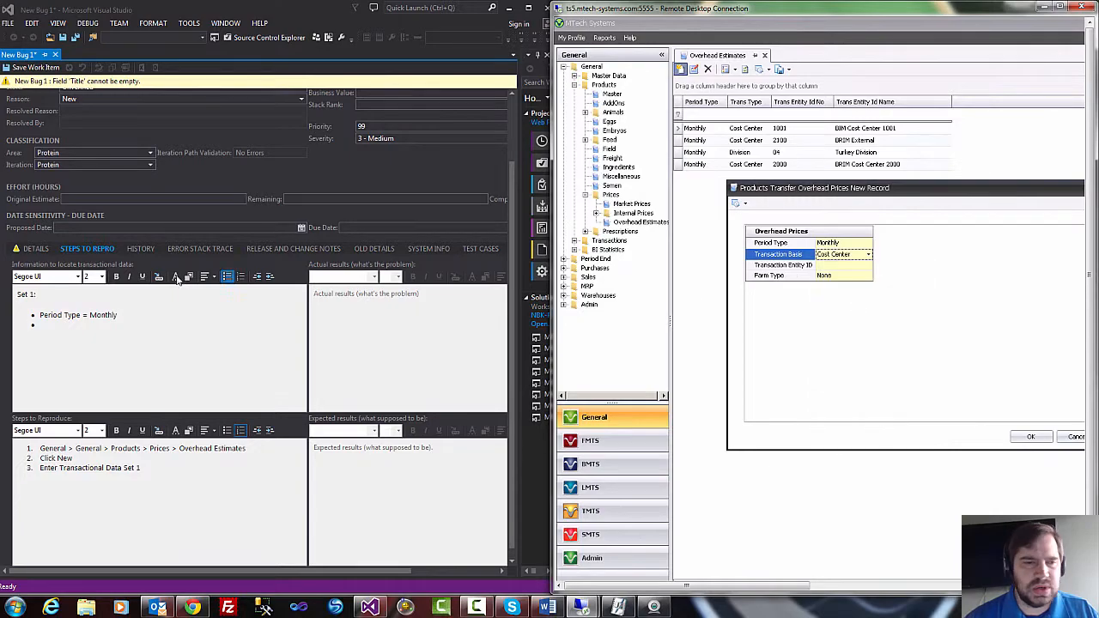
left_click(99, 319)
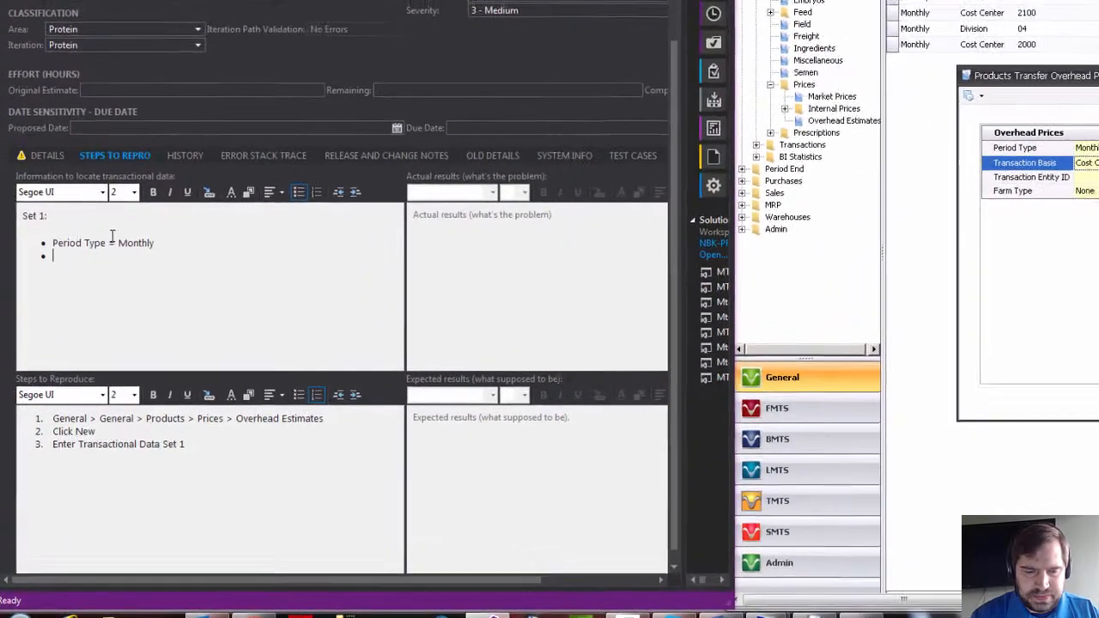
type("Transactio")
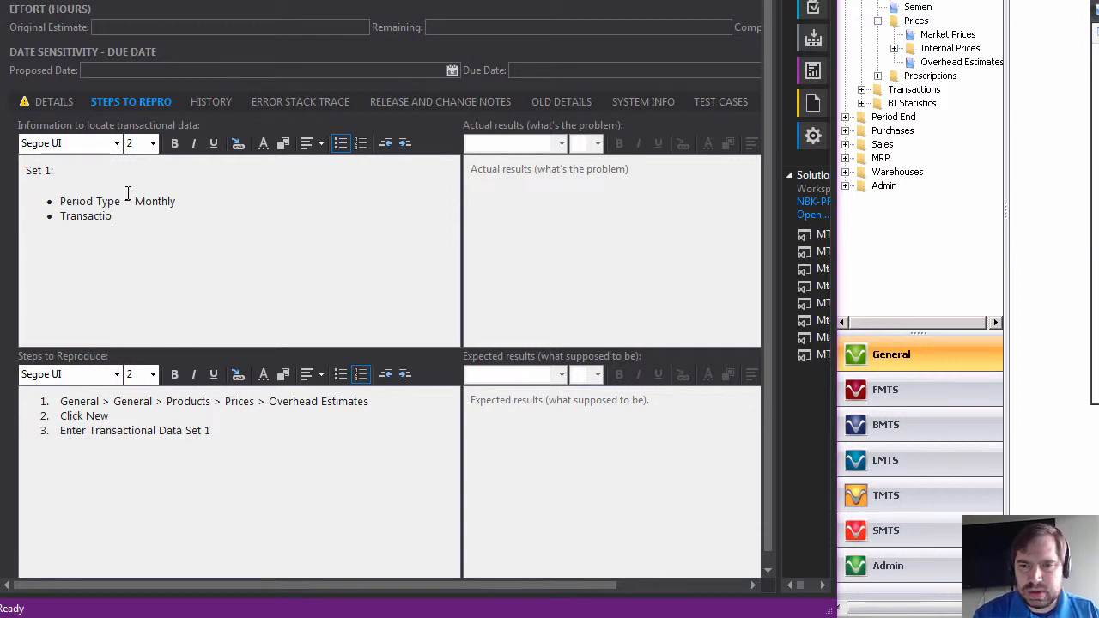
type("n B")
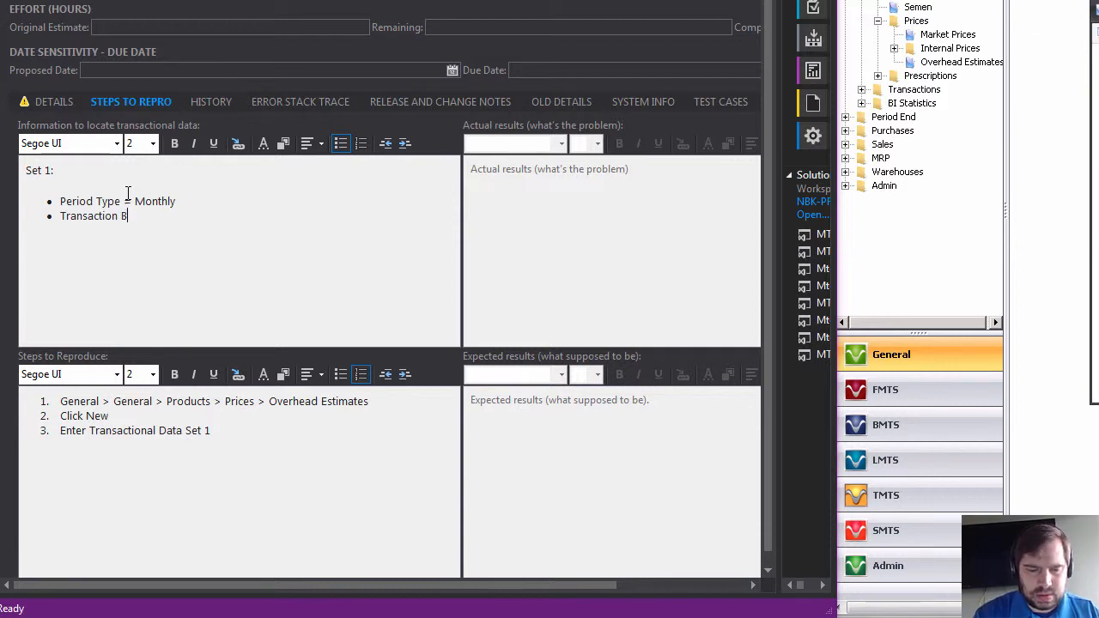
type("asis = Cos")
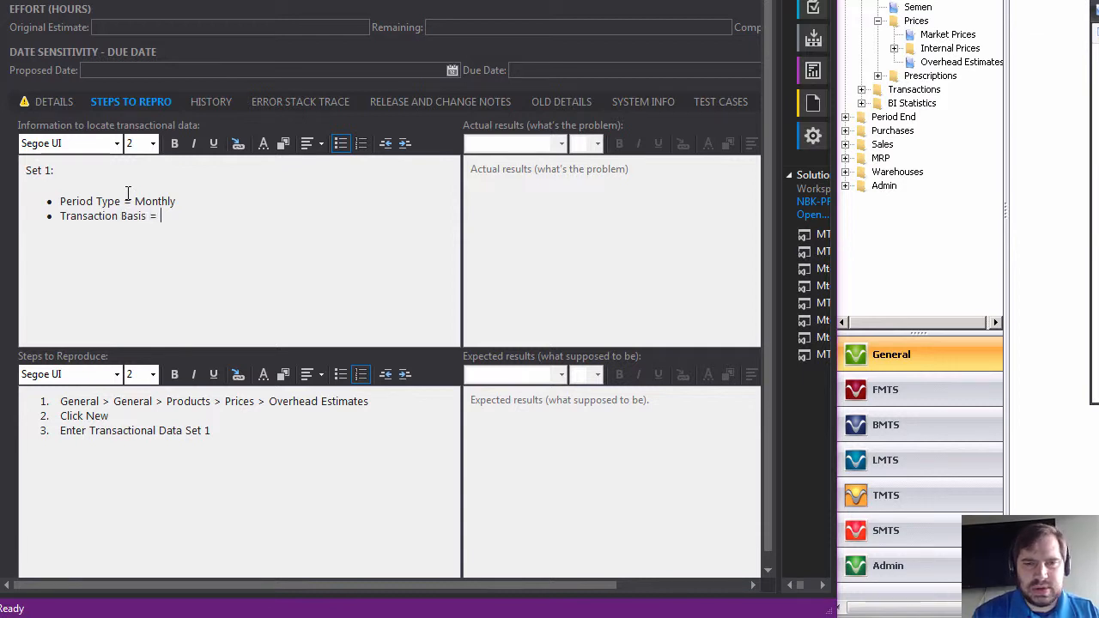
type("t Center")
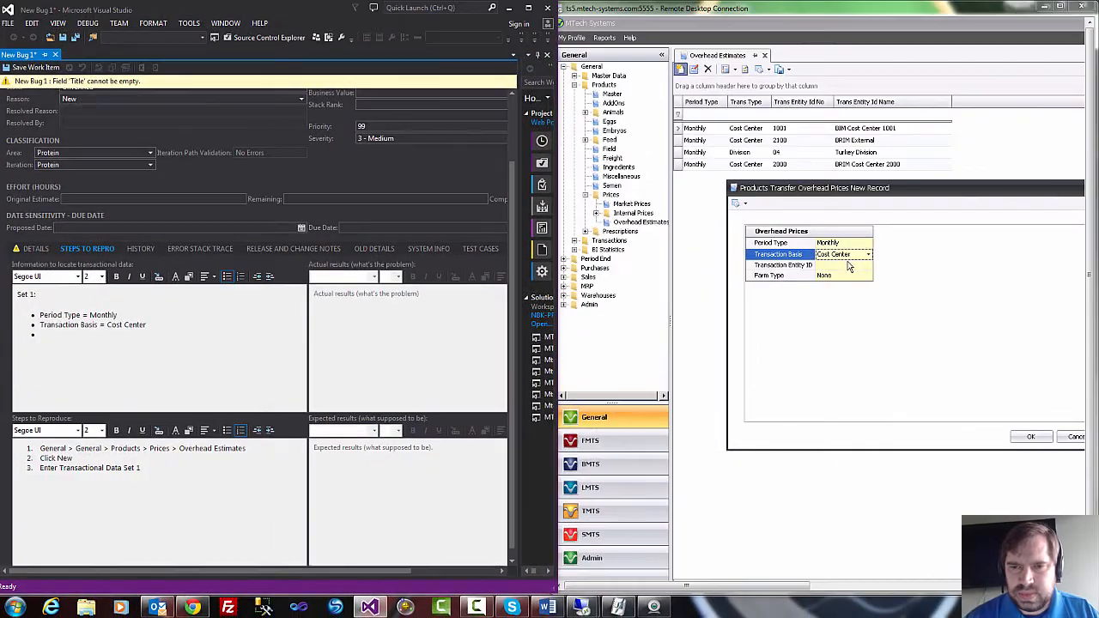
Choose cost center 2010 as the Transaction Entity ID of the new overhead price record in MTech Systems.
left_click(858, 266)
left_click(869, 266)
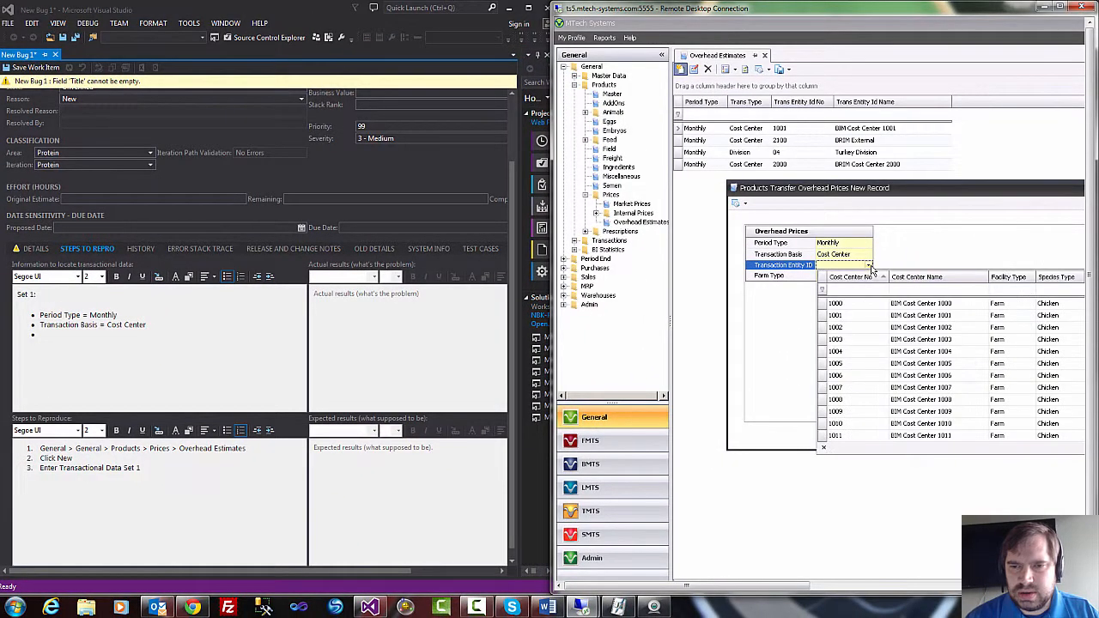
scroll(868, 361, "down", 3)
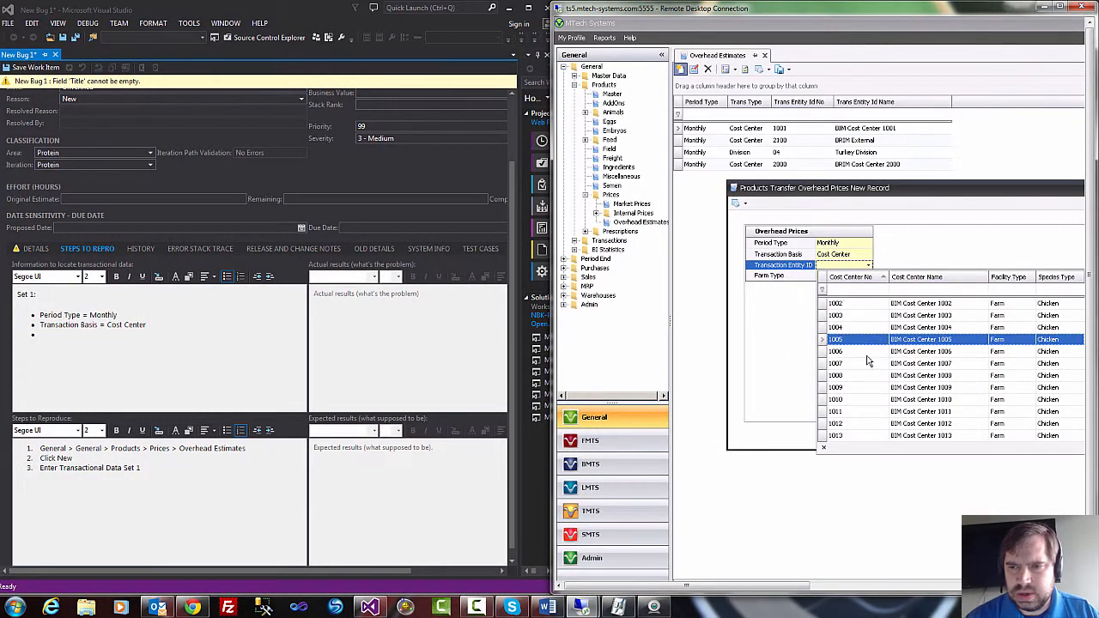
scroll(868, 361, "down", 1)
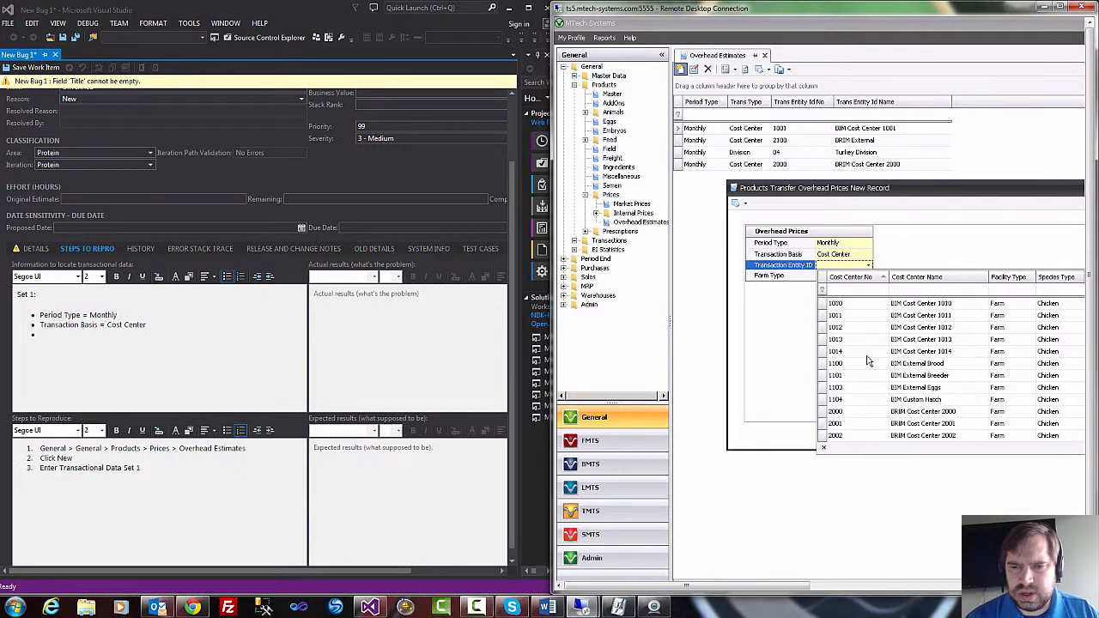
scroll(868, 361, "down", 3)
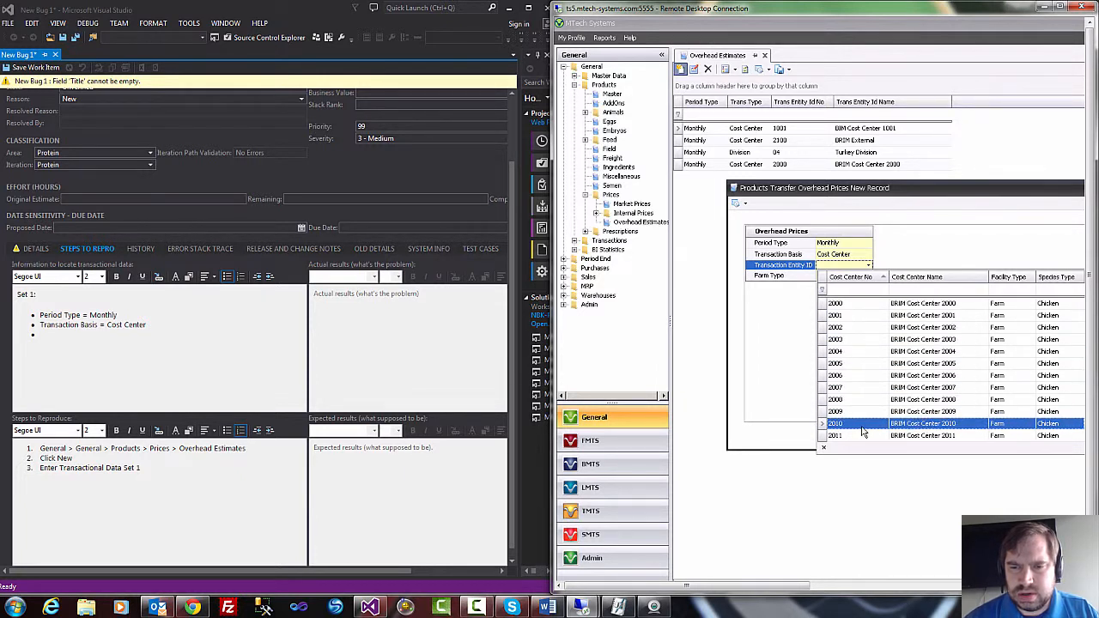
left_click(864, 432)
Add "transaction Entity ID = 2010" as the third Set 1 bullet in the Visual Studio bug and begin another bullet.
left_click(66, 339)
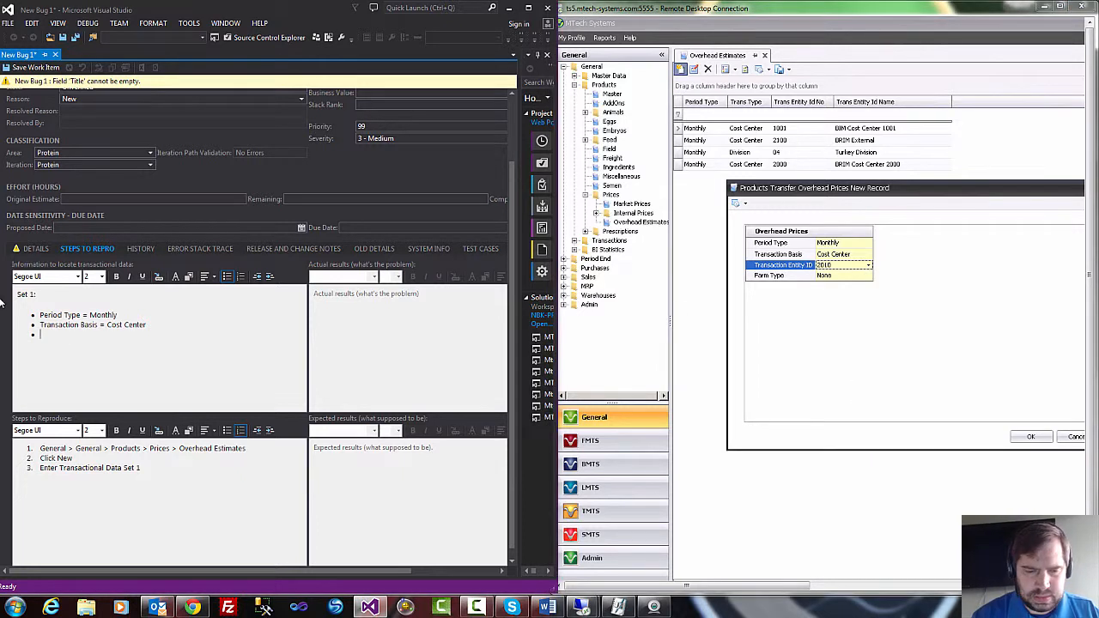
type("trans")
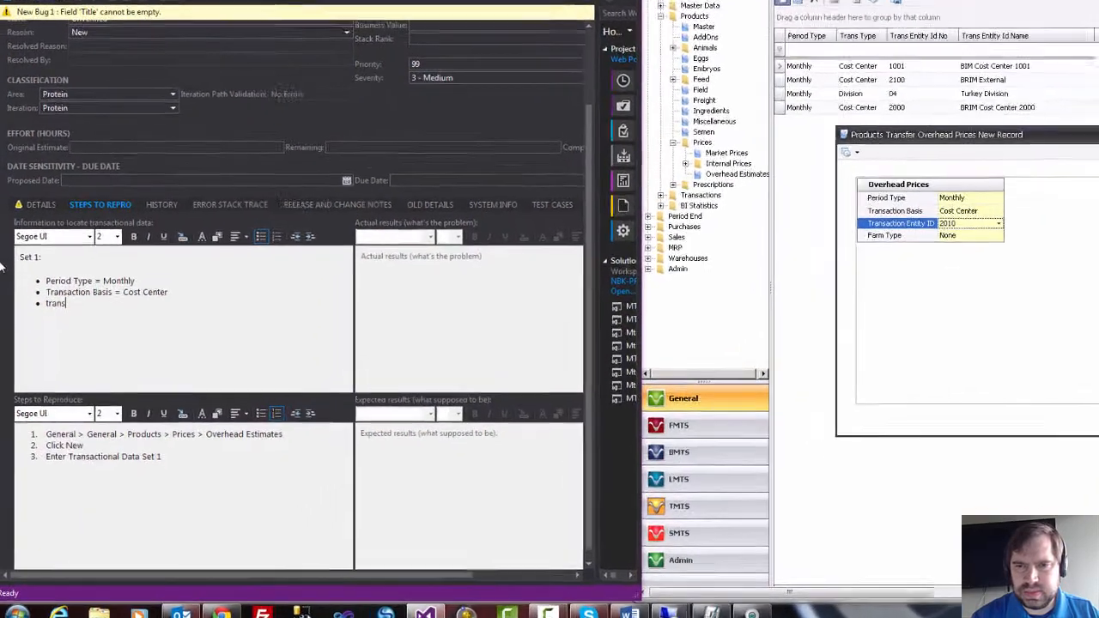
type("actio")
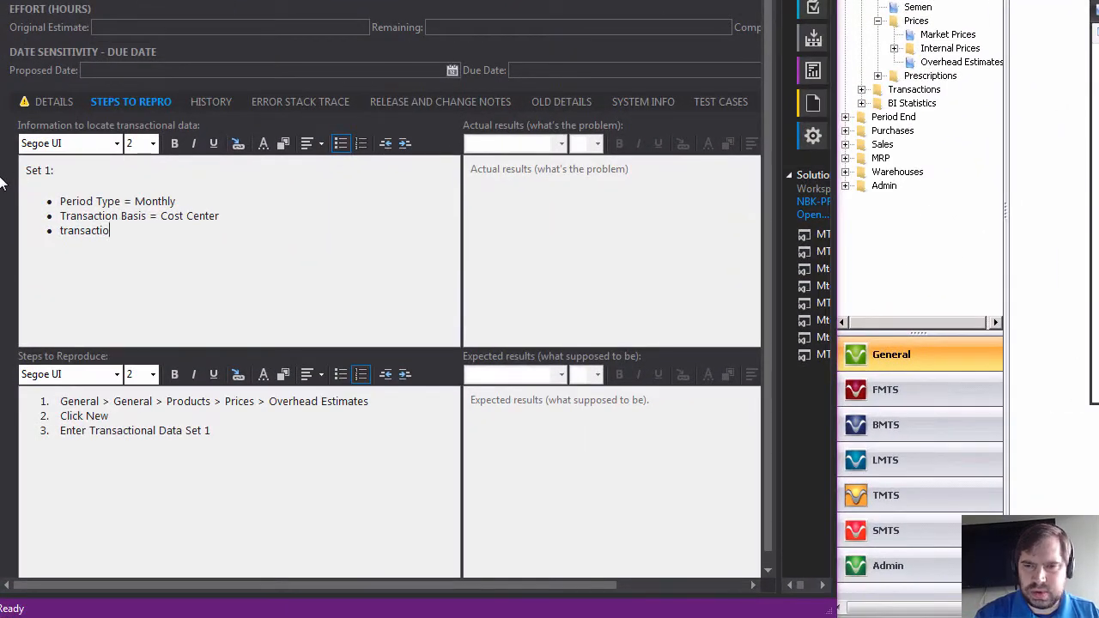
type("n Enti")
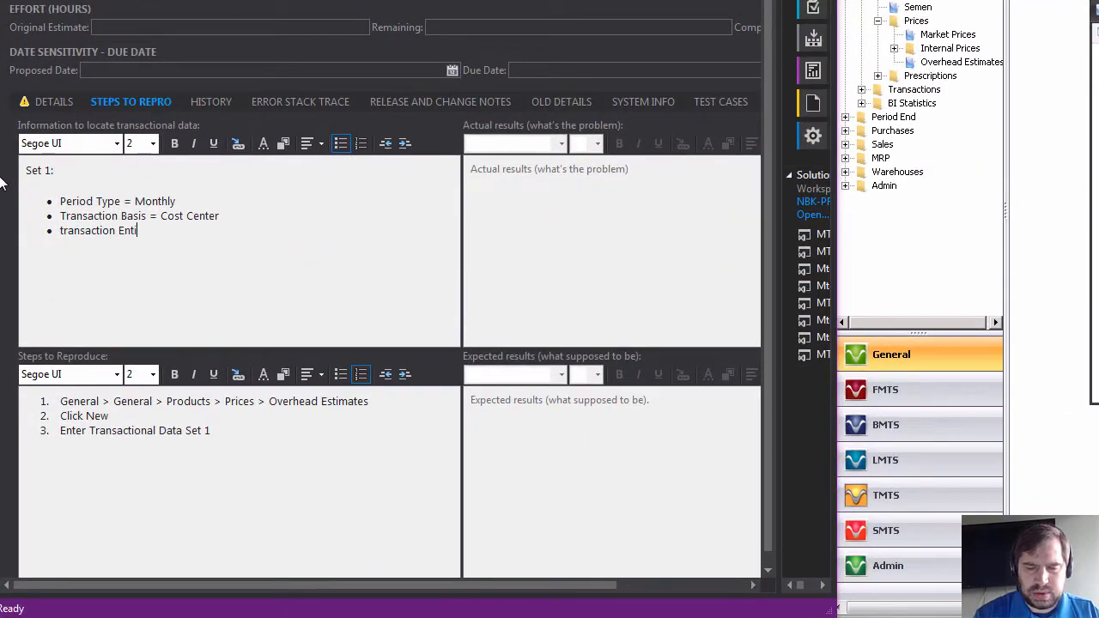
type("ty ID:")
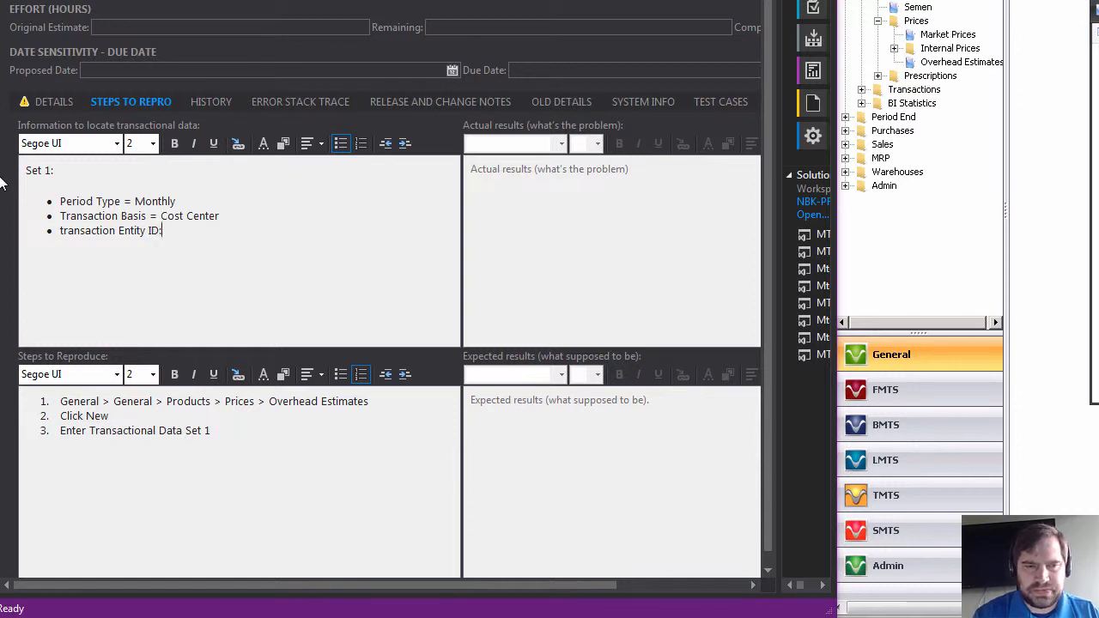
key("BackSpace")
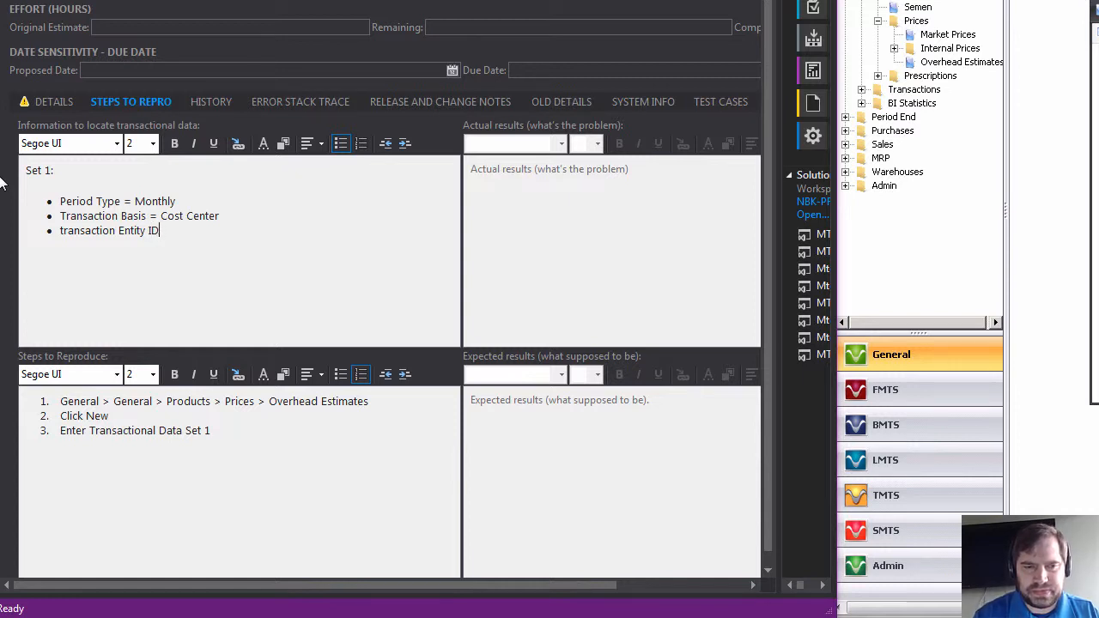
type("= ")
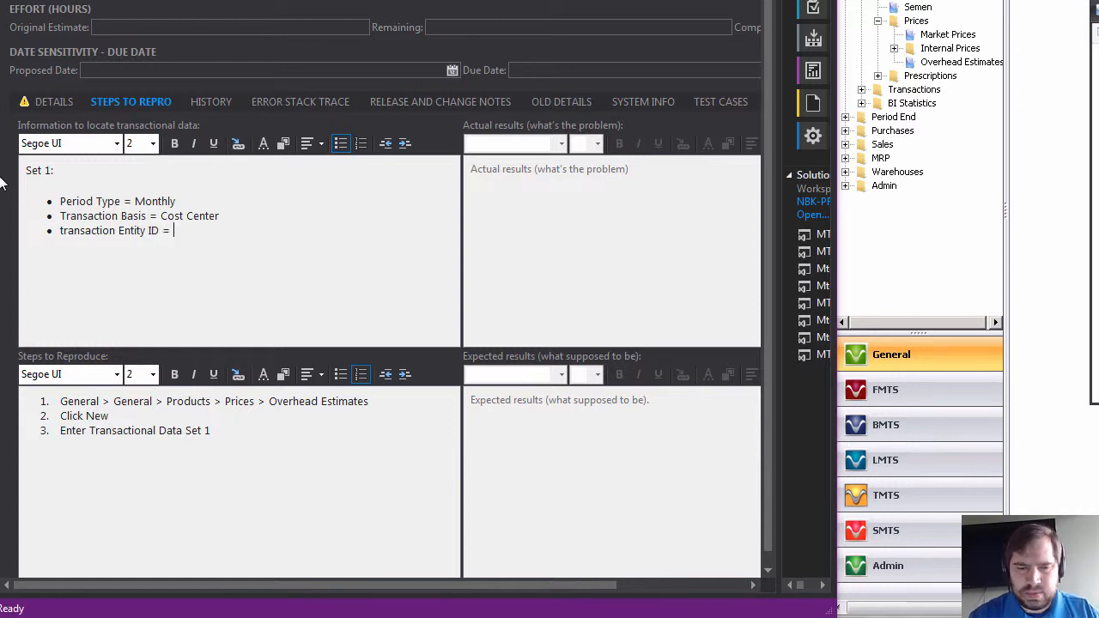
type("2010")
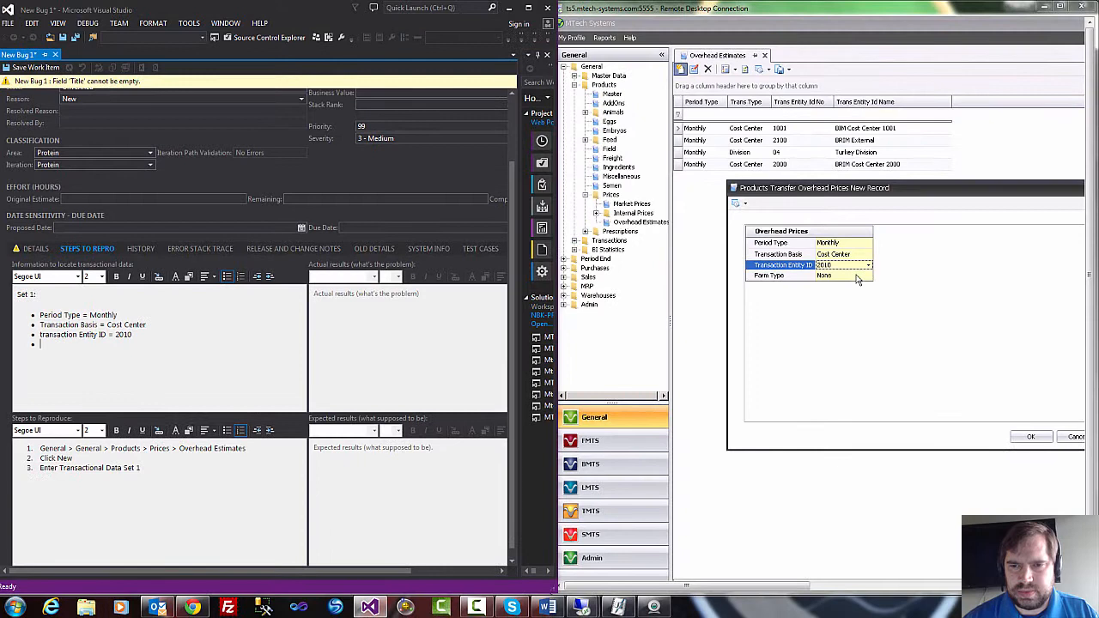
Set the Farm Type of the new overhead price record to GIM in MTech Systems.
left_click(941, 255)
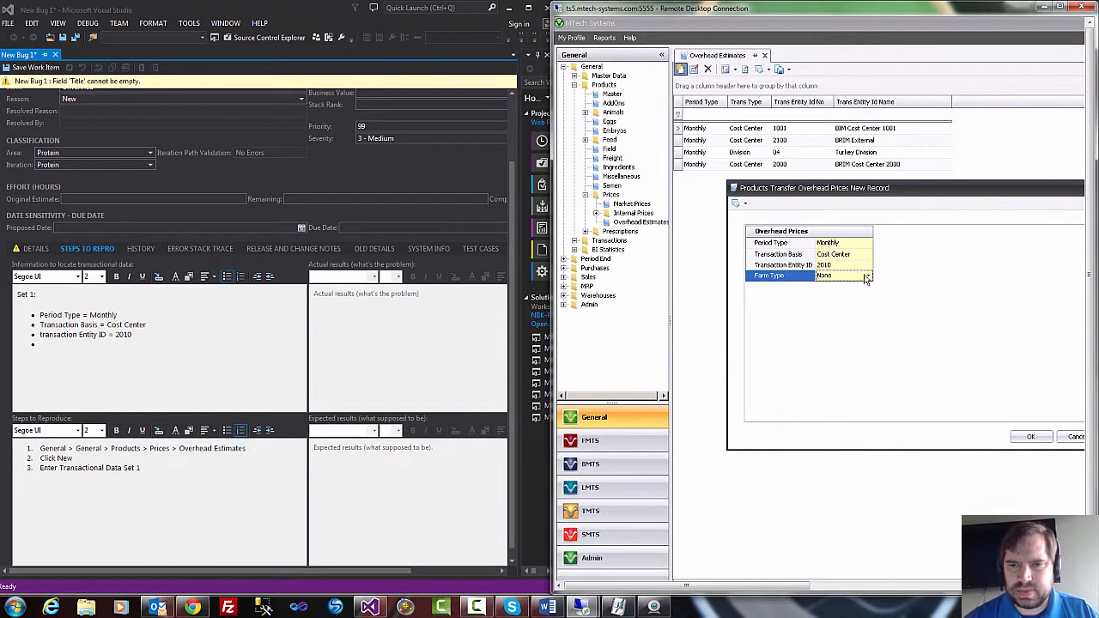
left_click(941, 255)
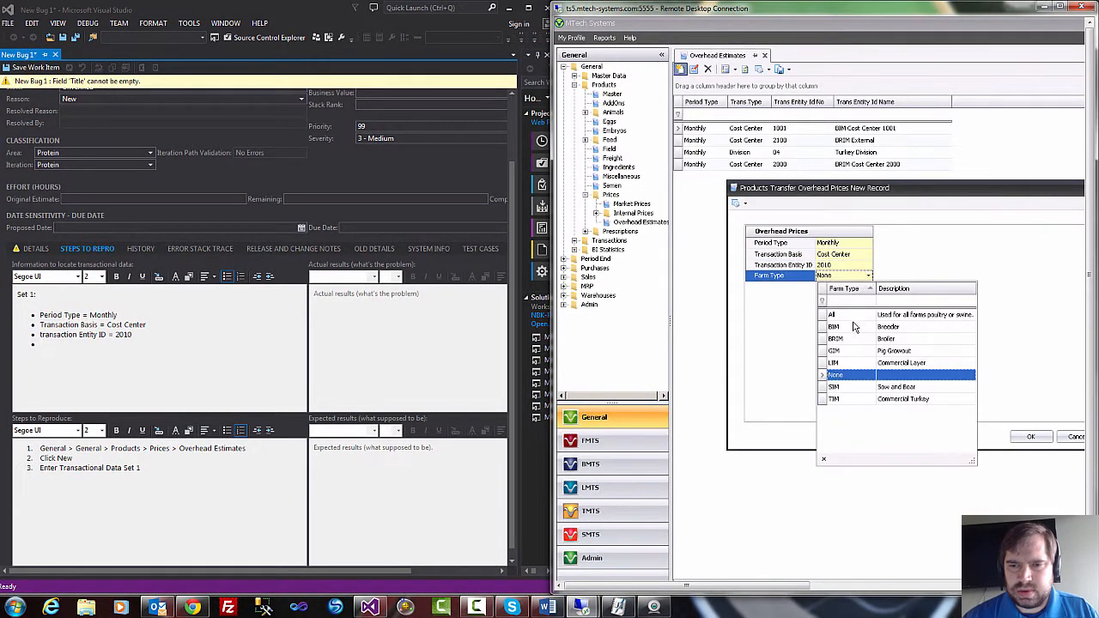
left_click(855, 356)
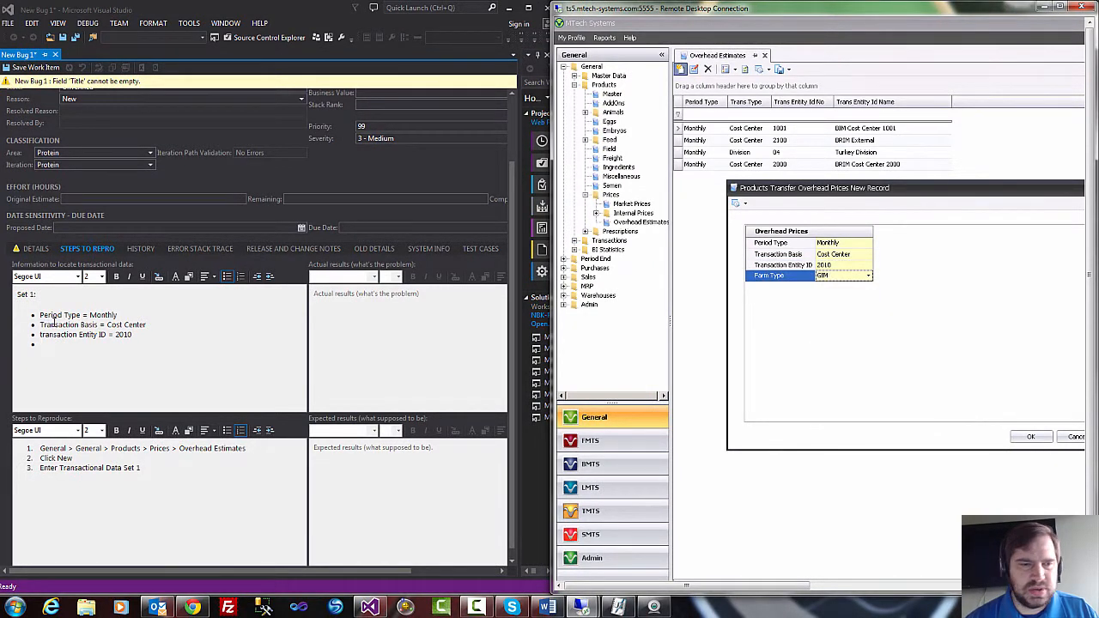
Add "Farm Type = GIM" as the fourth Set 1 bullet in the Visual Studio bug.
left_click(72, 345)
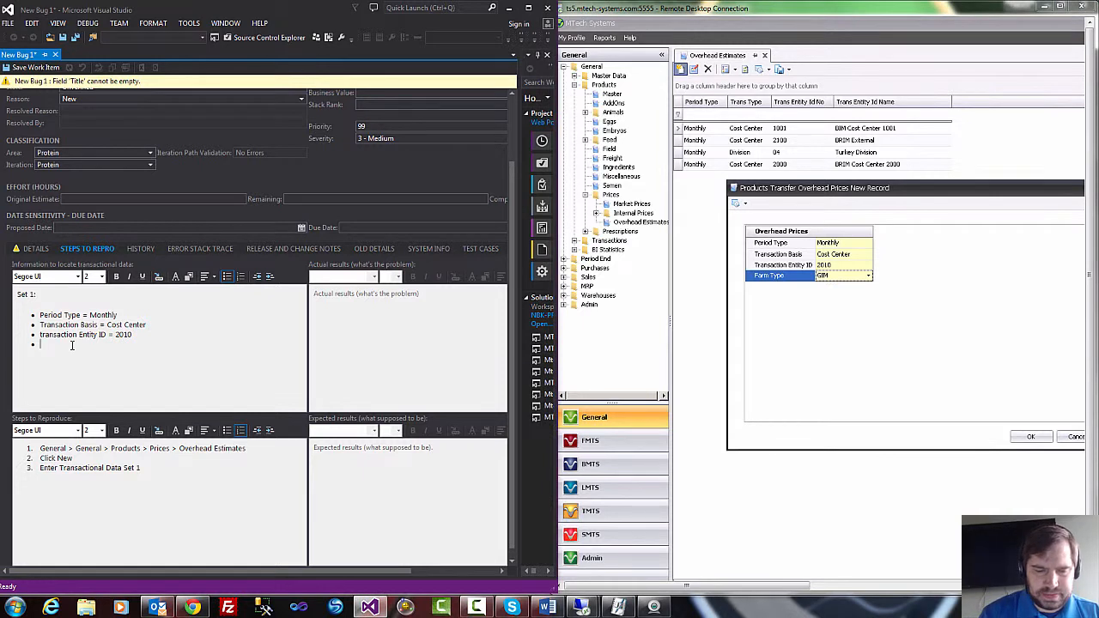
type("Farm Typ")
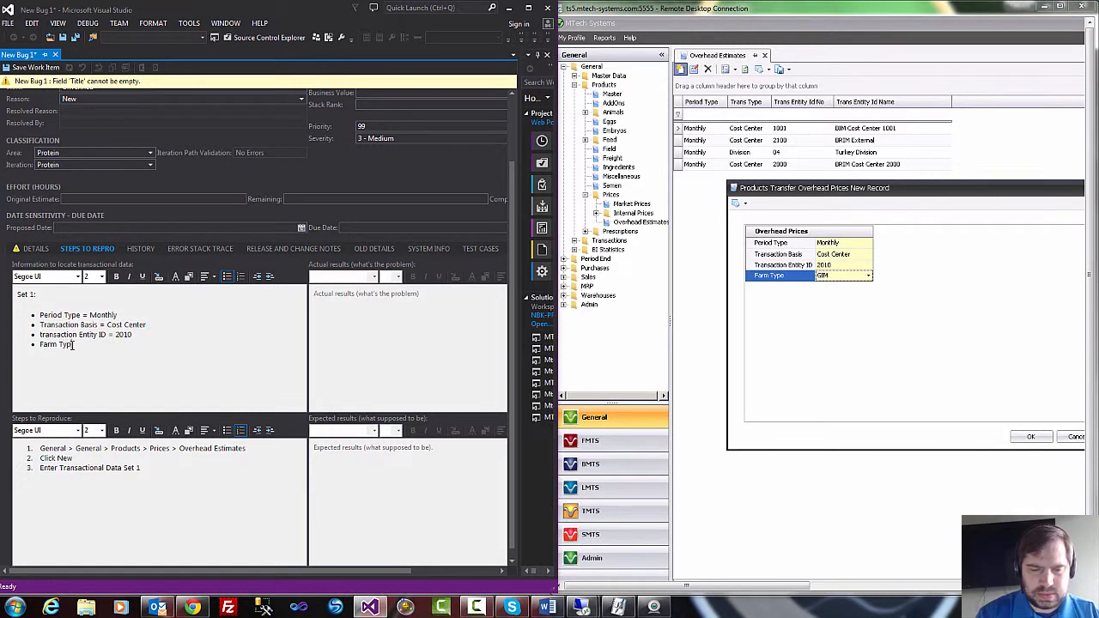
type("e = GIM")
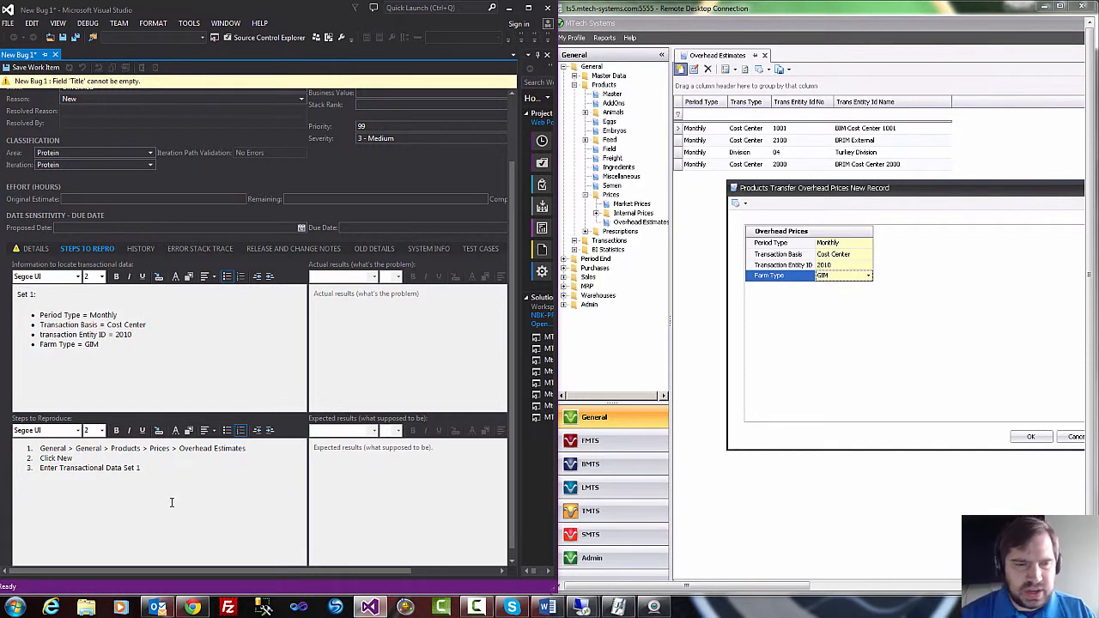
Add "Clcik OK" as step 4 of the reproduction steps and begin a fifth numbered line.
type("Click")
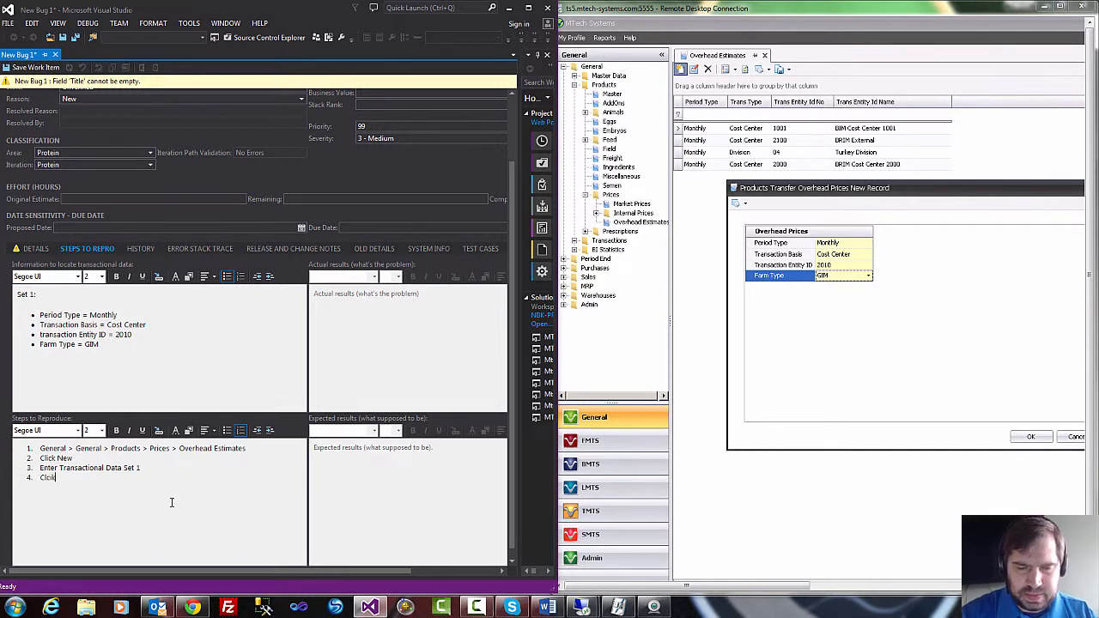
type(" OK")
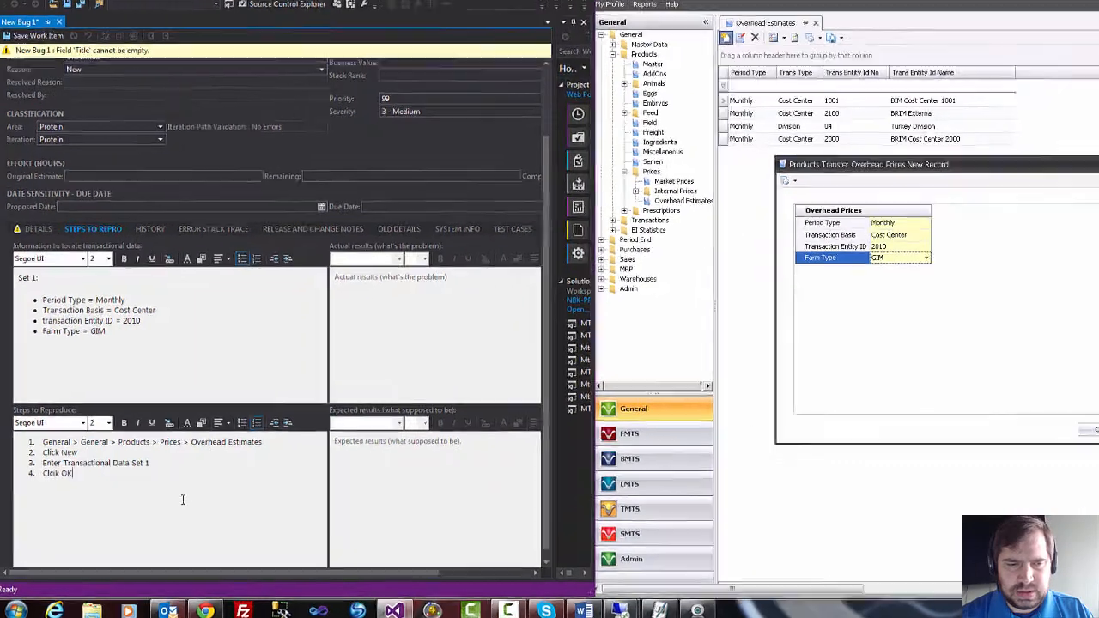
key("Return")
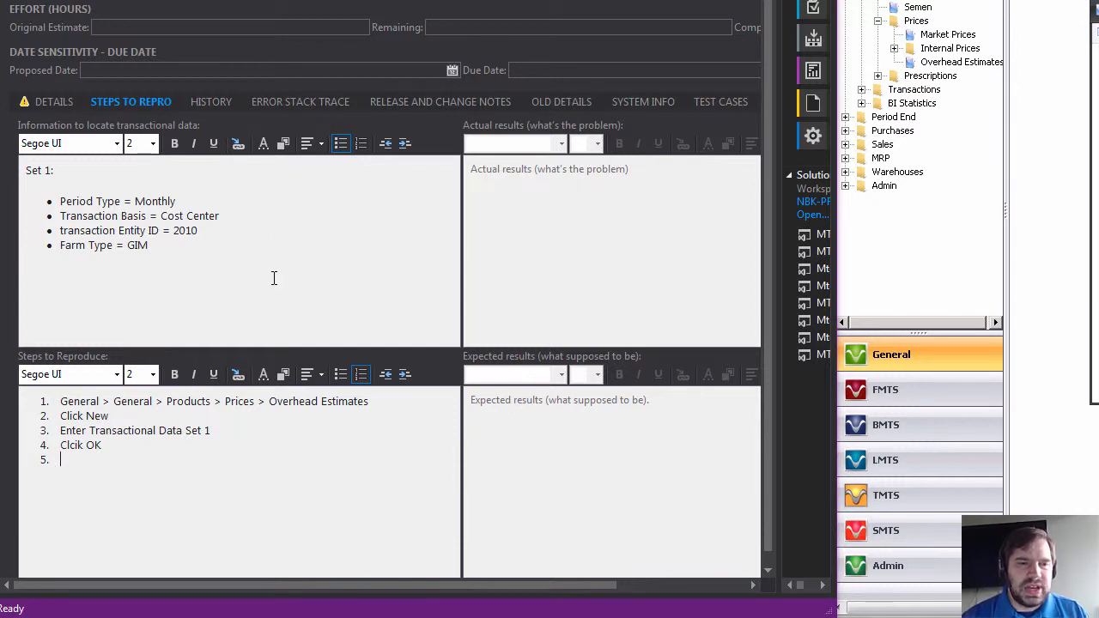
left_click_drag(189, 246, 99, 224)
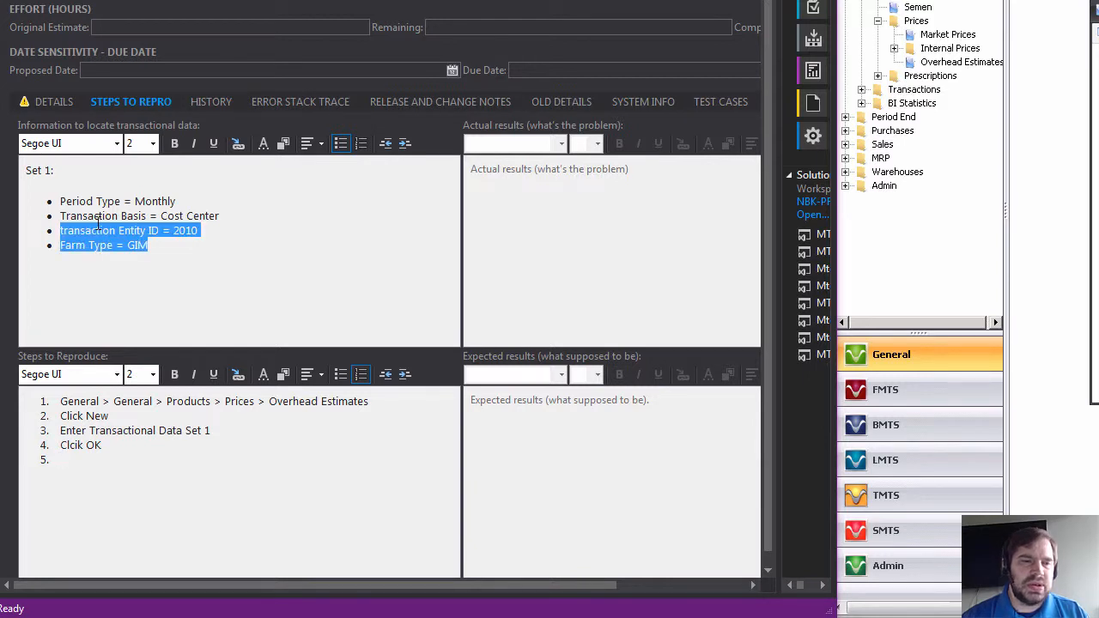
left_click(195, 247)
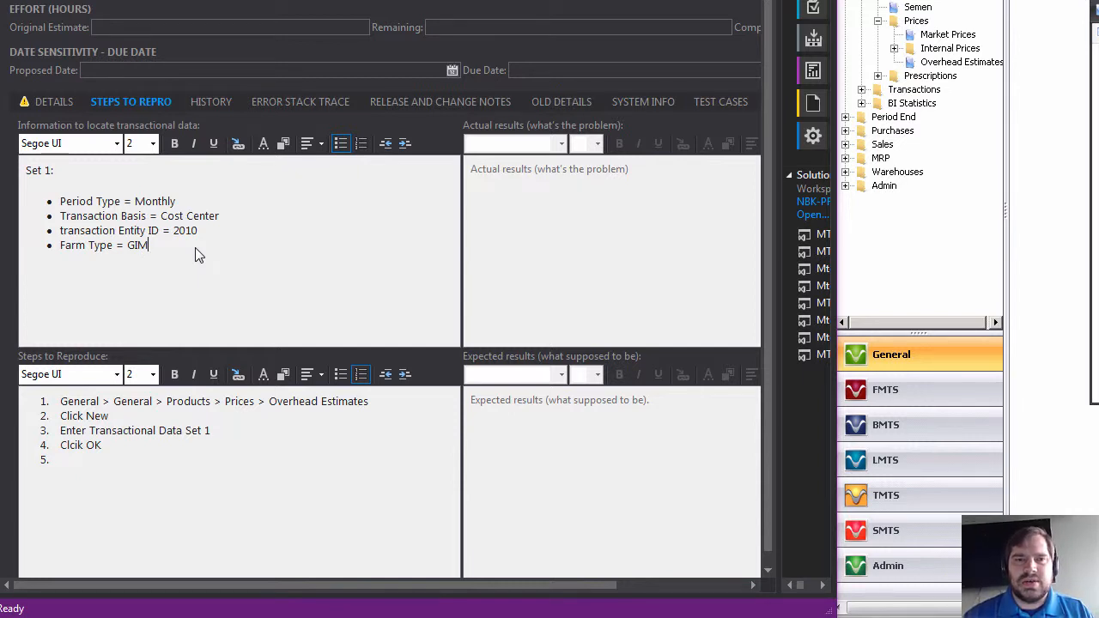
left_click(541, 195)
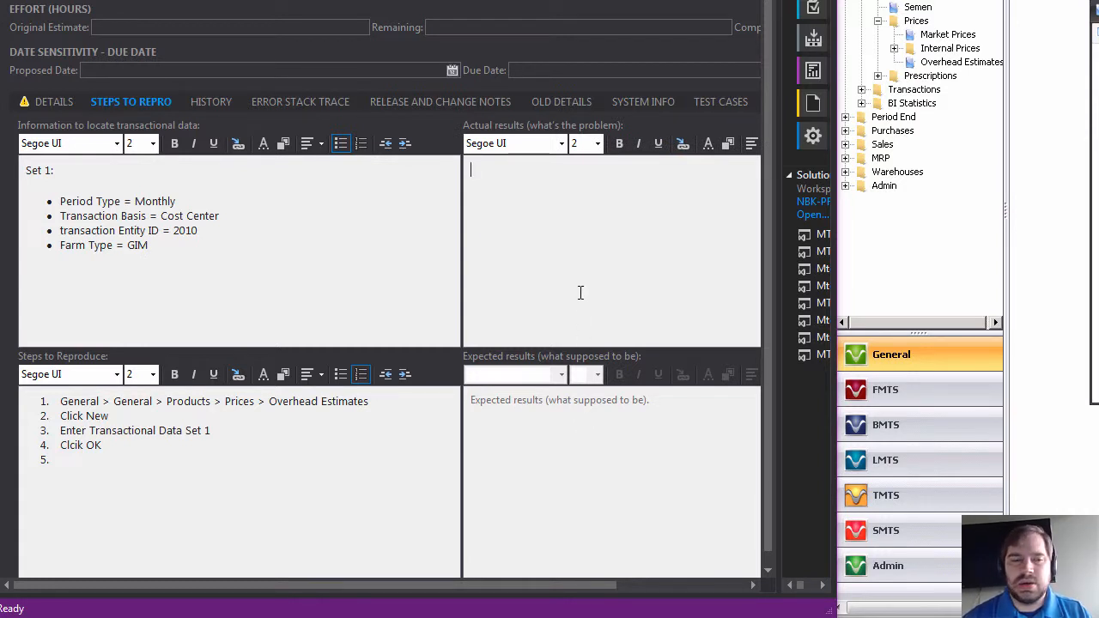
left_click(206, 455)
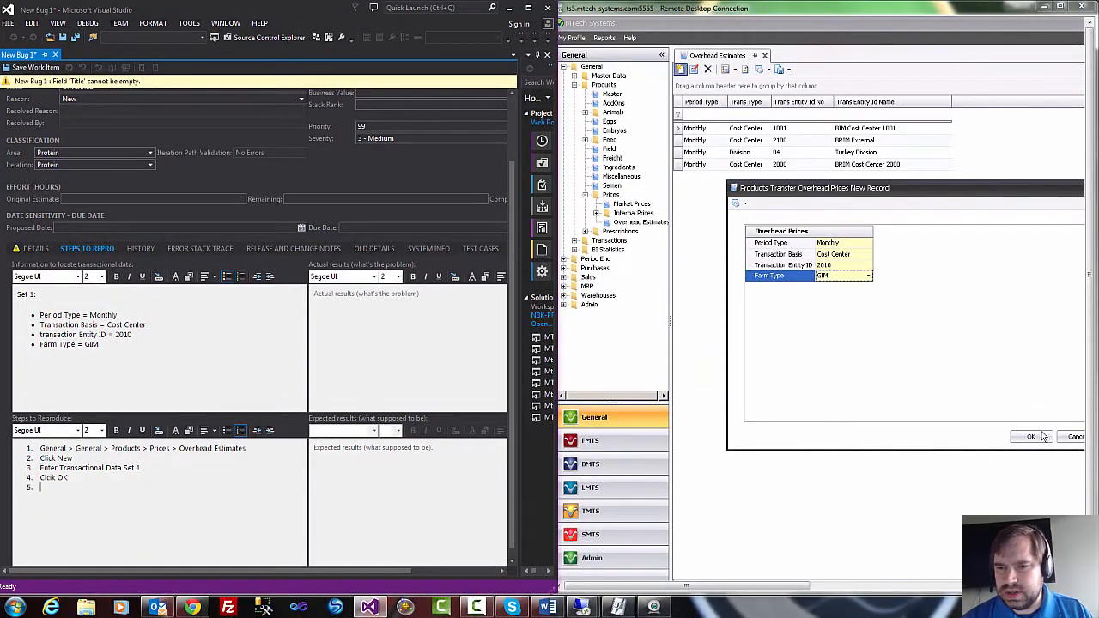
Confirm the new overhead price record in MTech Systems and check the actions available for the Cost Center 2010 entry.
left_click(1042, 437)
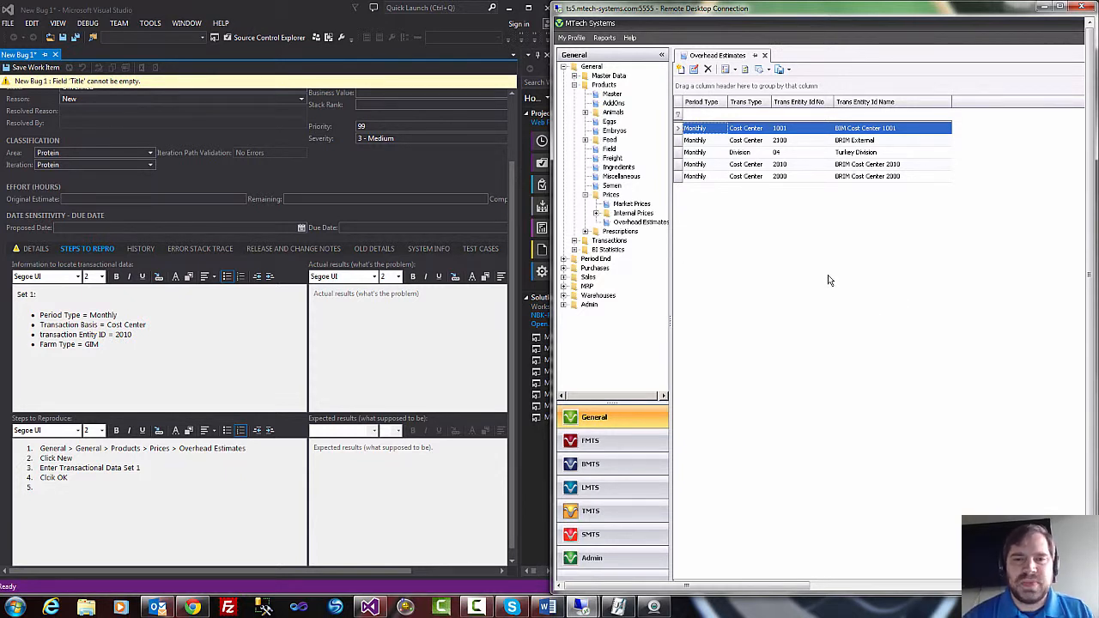
left_click(76, 486)
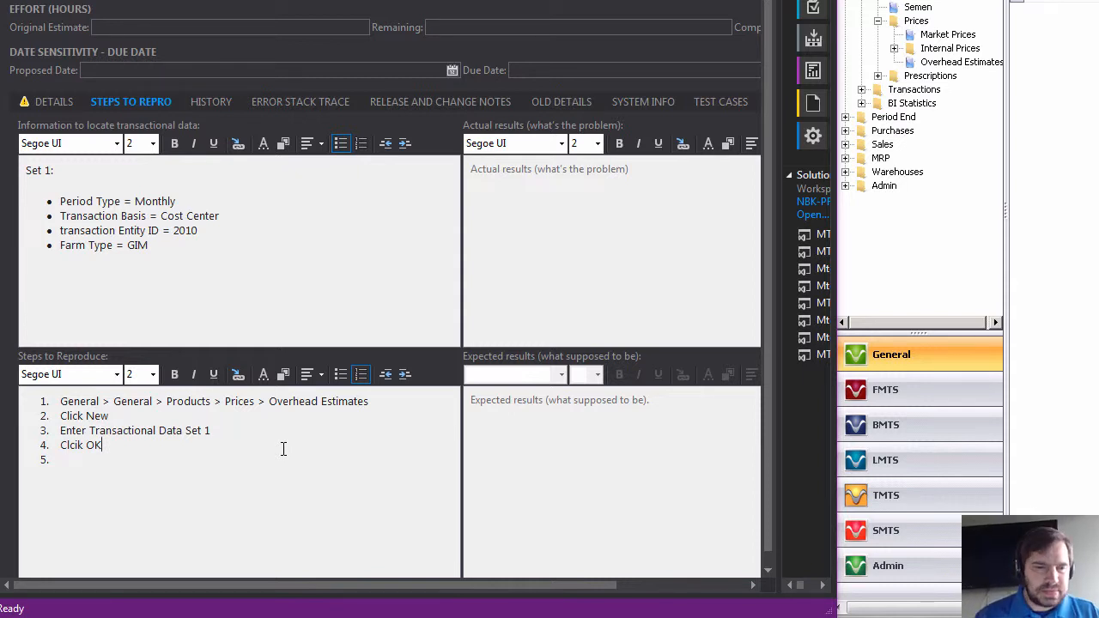
left_click(223, 463)
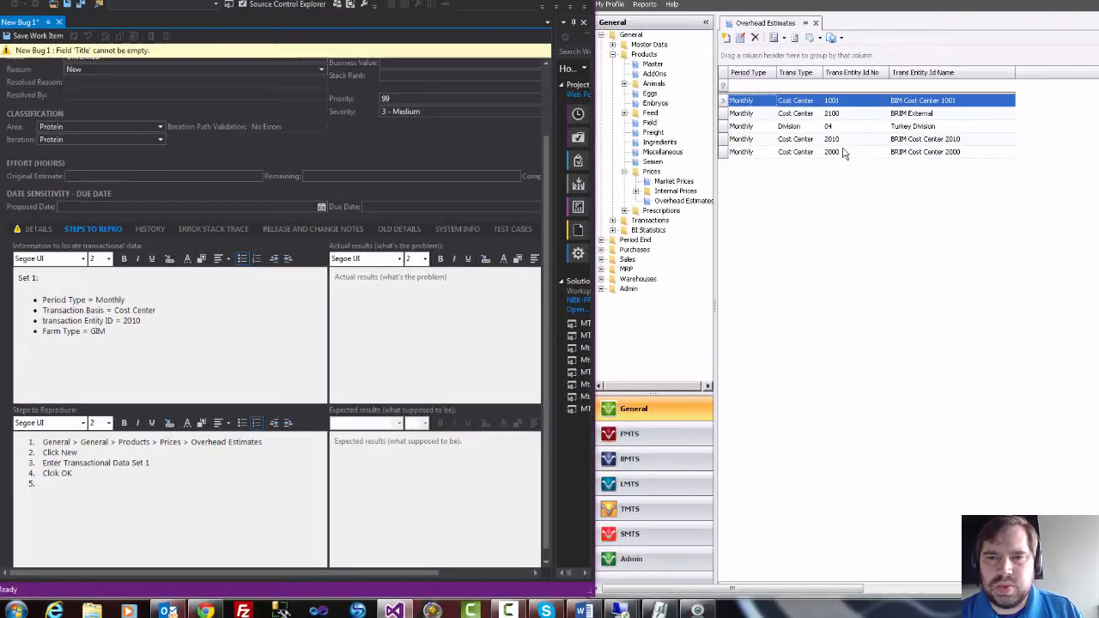
left_click(794, 165)
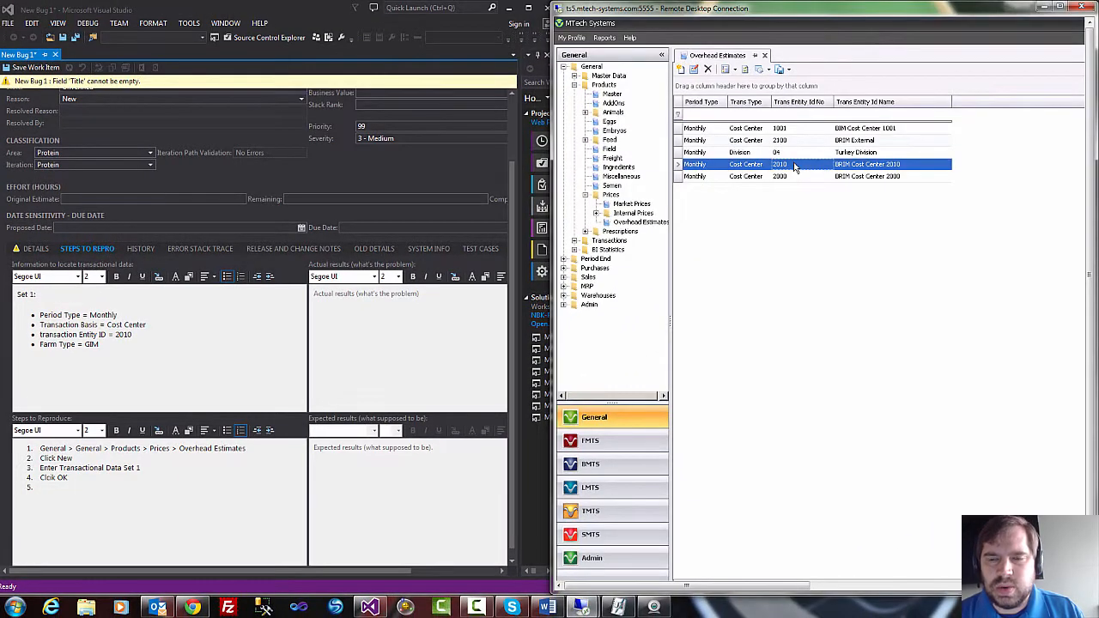
right_click(795, 166)
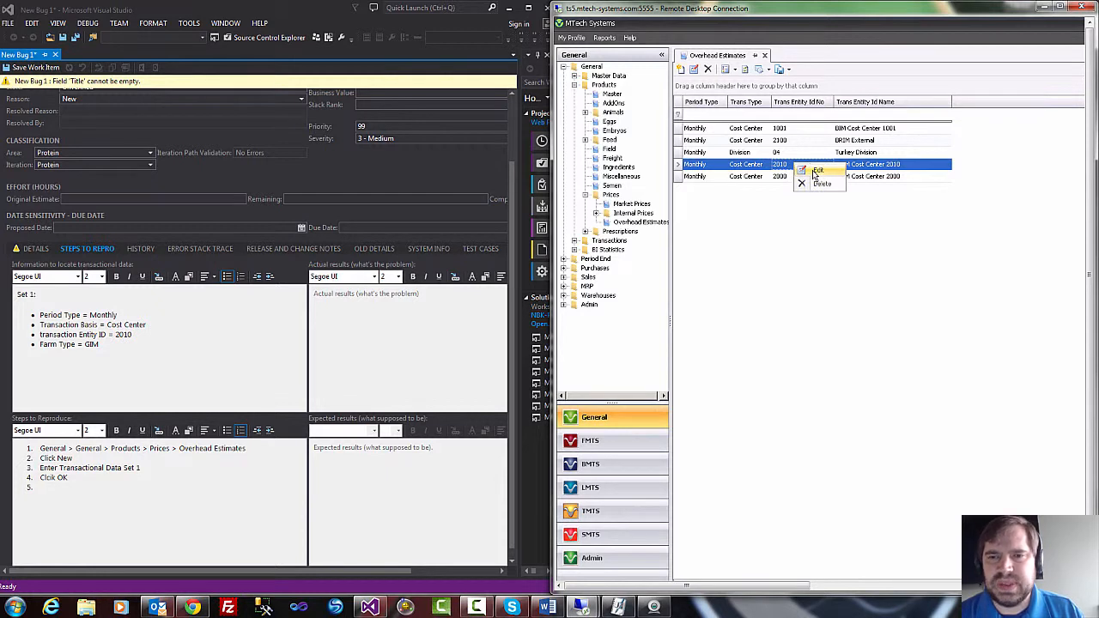
key("Escape")
Add "right click and select edit" as step 5 of the reproduction steps in the Visual Studio bug and begin a sixth line.
left_click(129, 487)
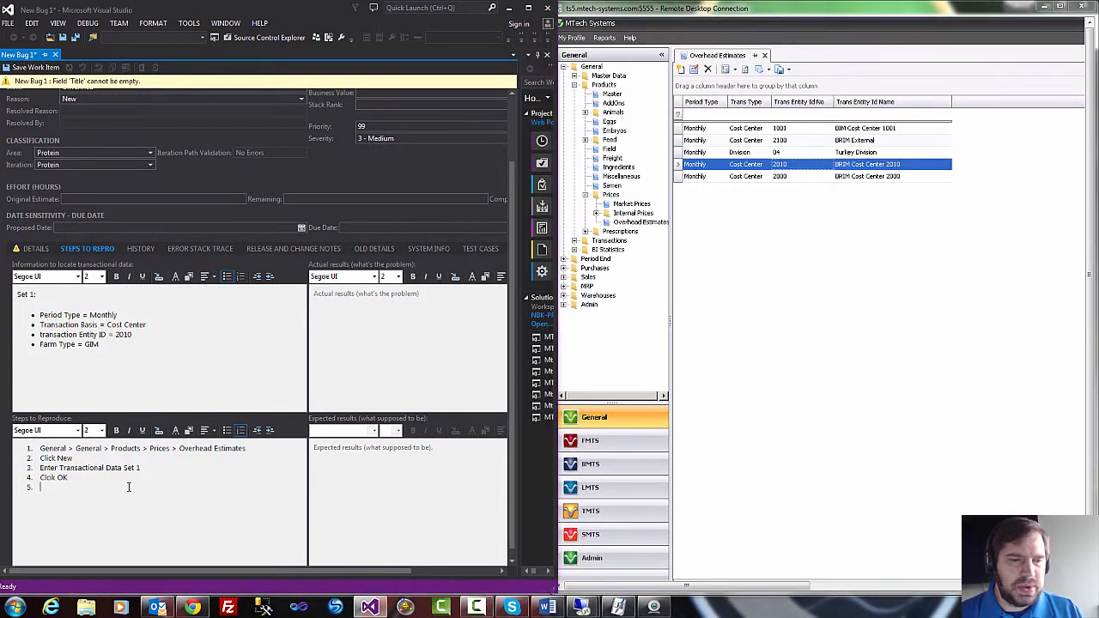
type("R")
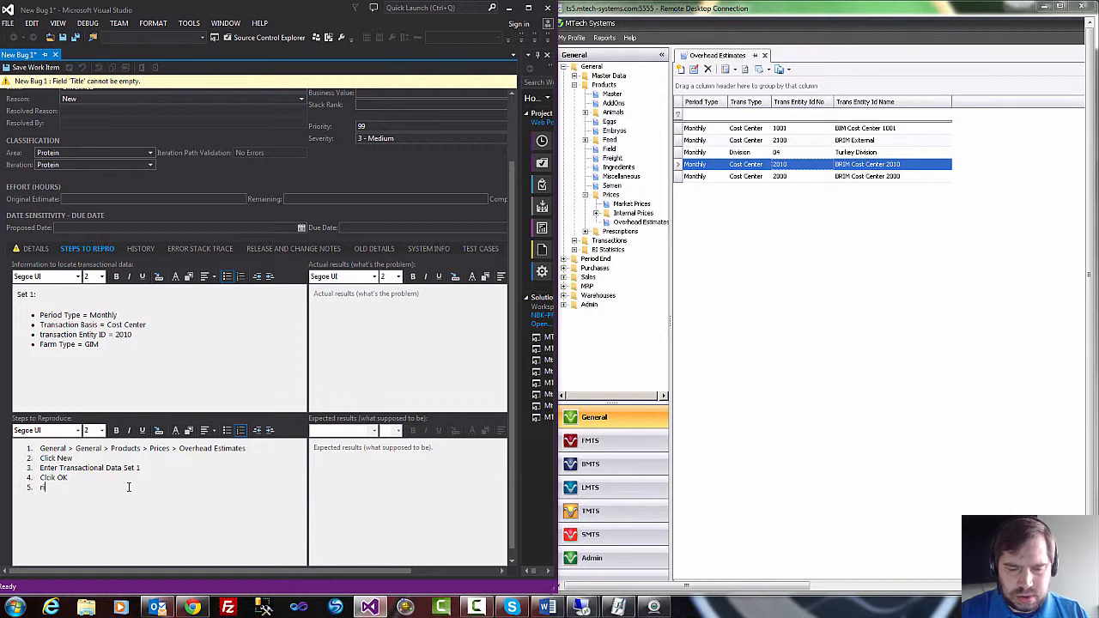
type("icht")
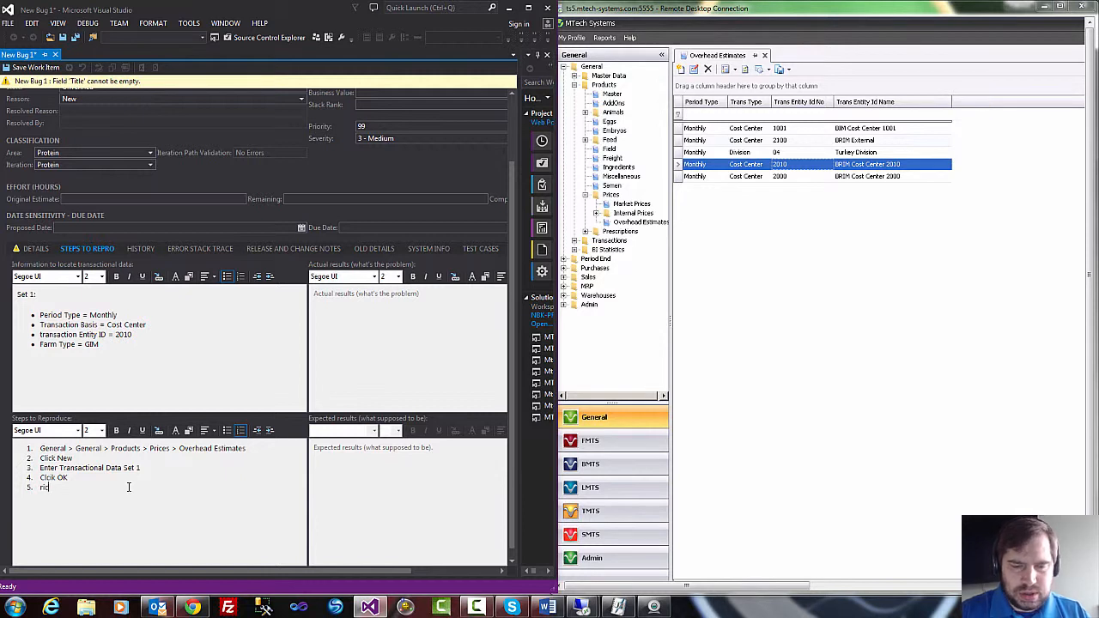
key("BackSpace")
key("BackSpace")
key("BackSpace")
key("BackSpace")
key("BackSpace")
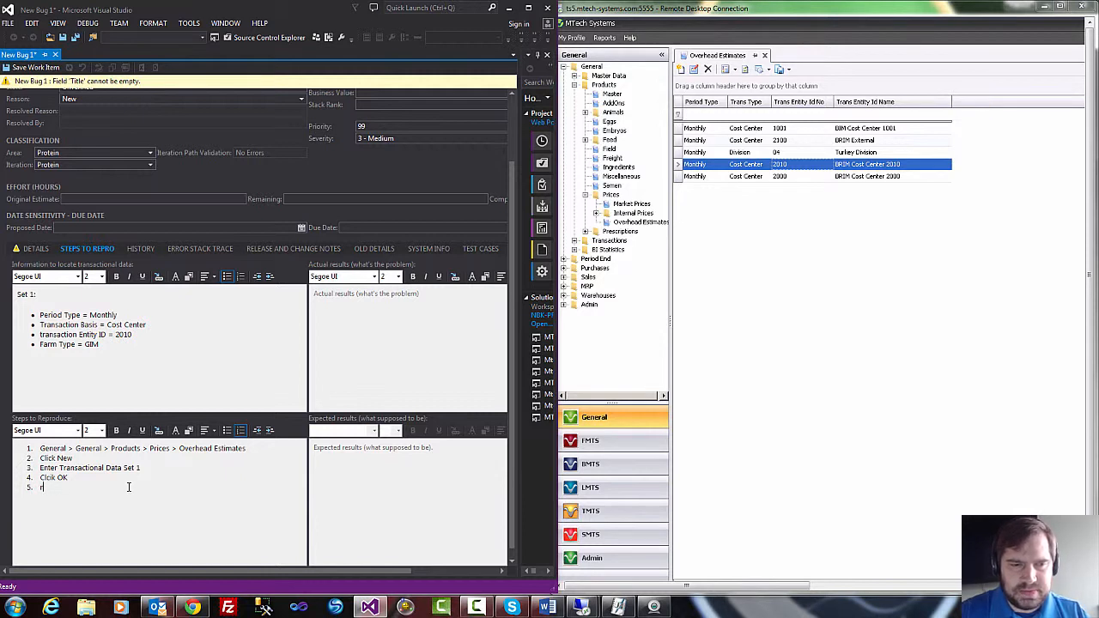
type("richt")
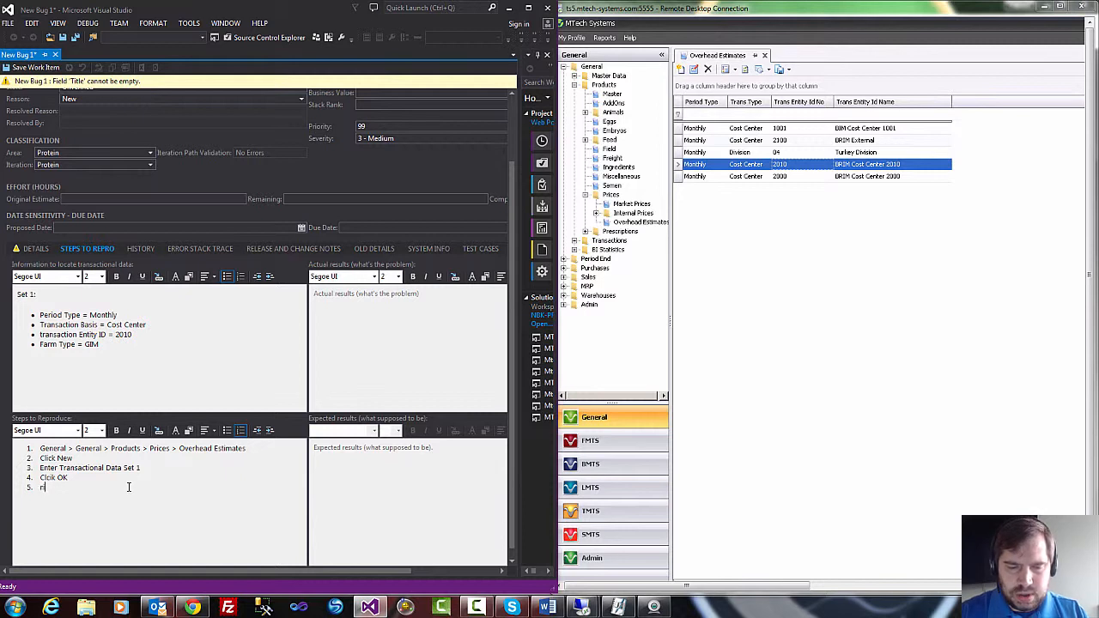
key("BackSpace")
key("BackSpace")
key("BackSpace")
key("BackSpace")
key("BackSpace")
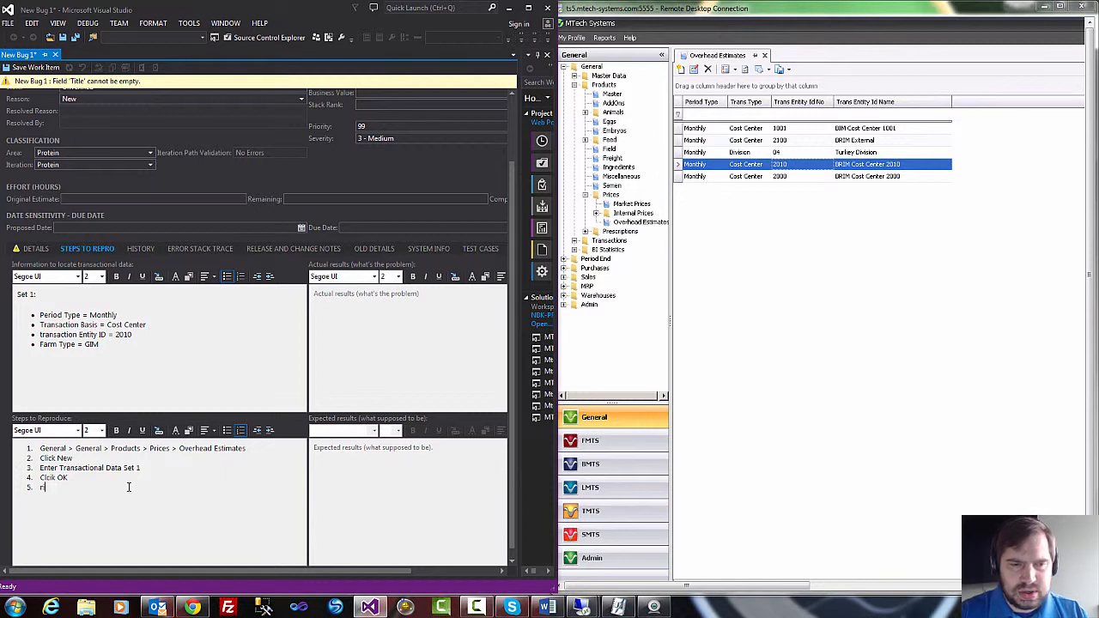
type("right")
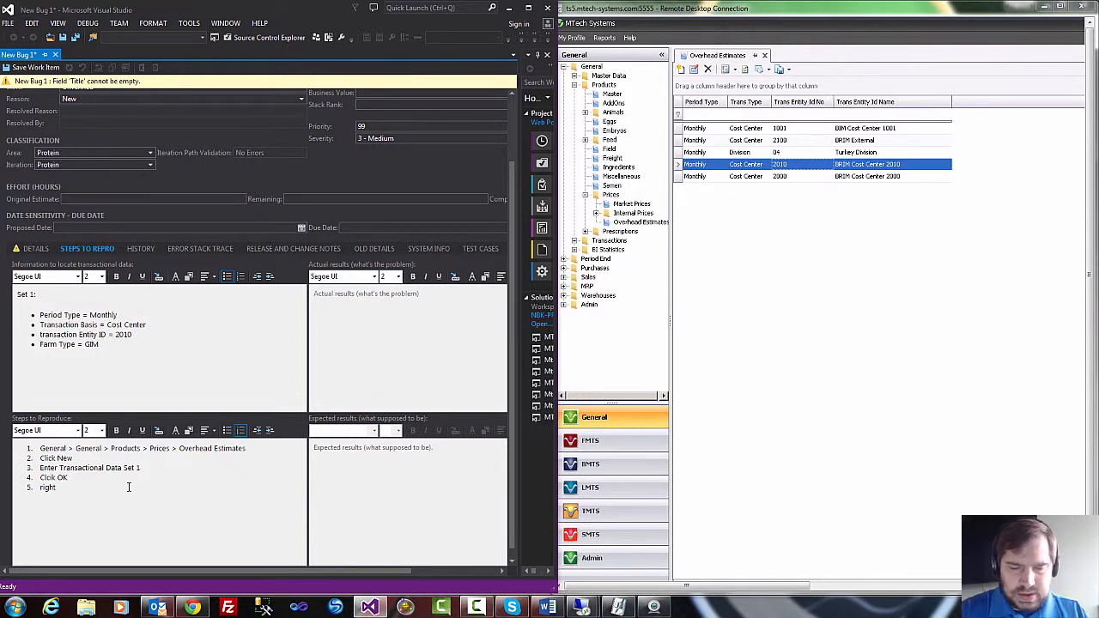
type(" click")
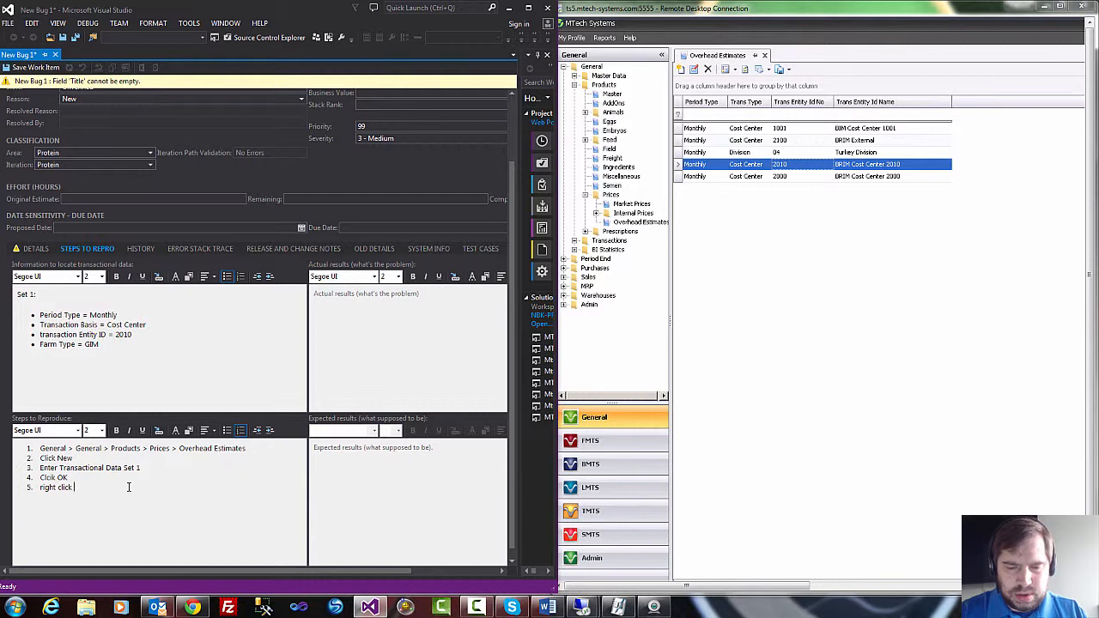
type(" and select ")
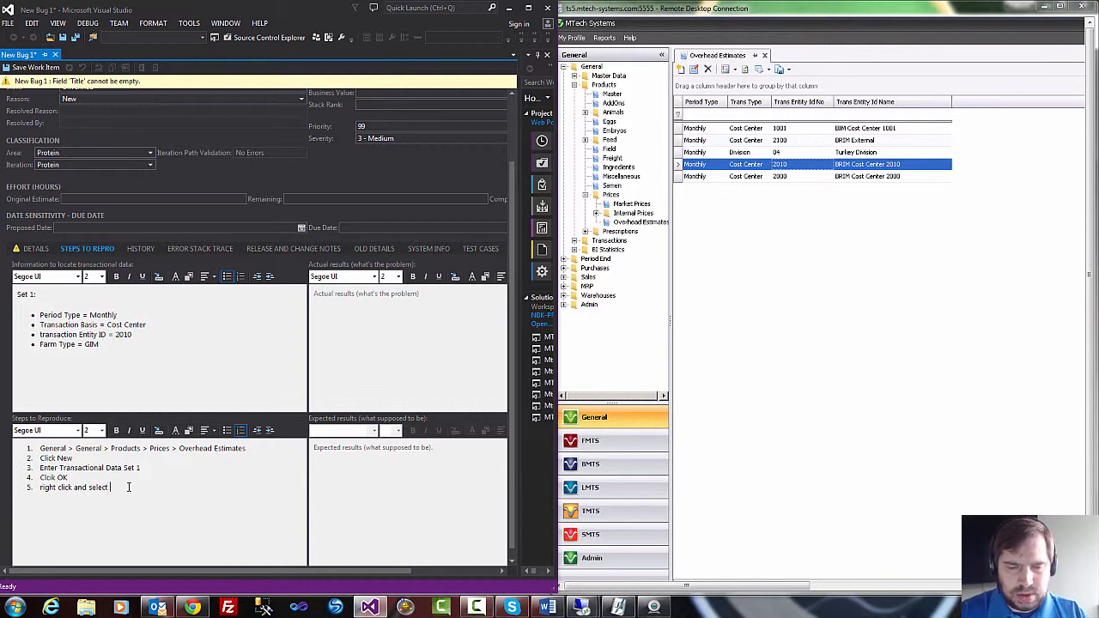
type("edit")
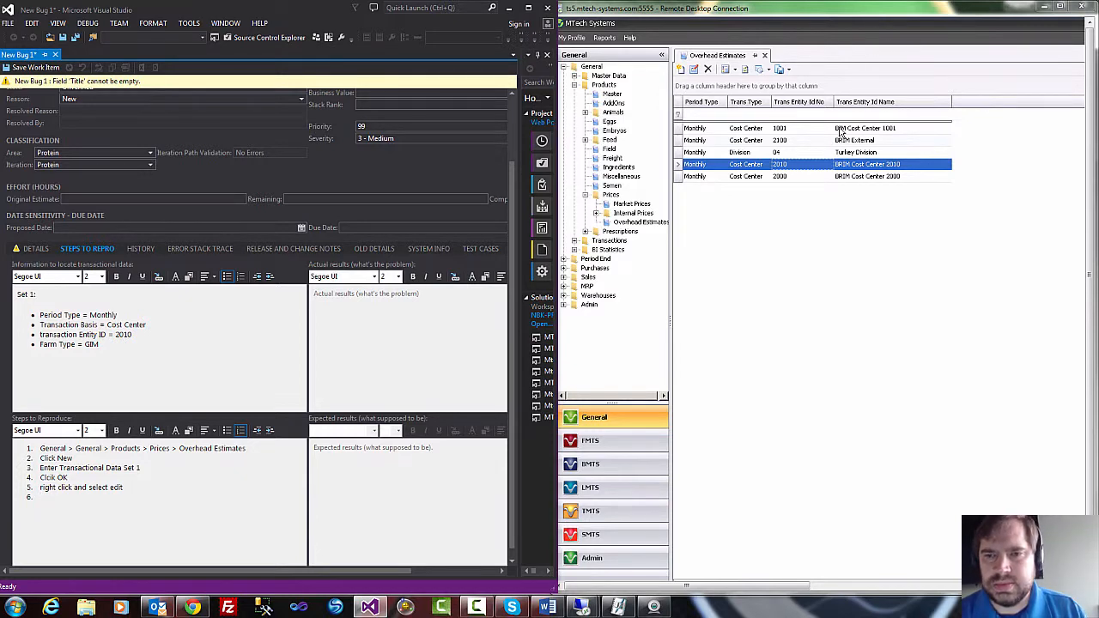
Add "Click New" as step 6 of the reproduction steps in the Visual Studio bug.
left_click_drag(788, 586, 1052, 594)
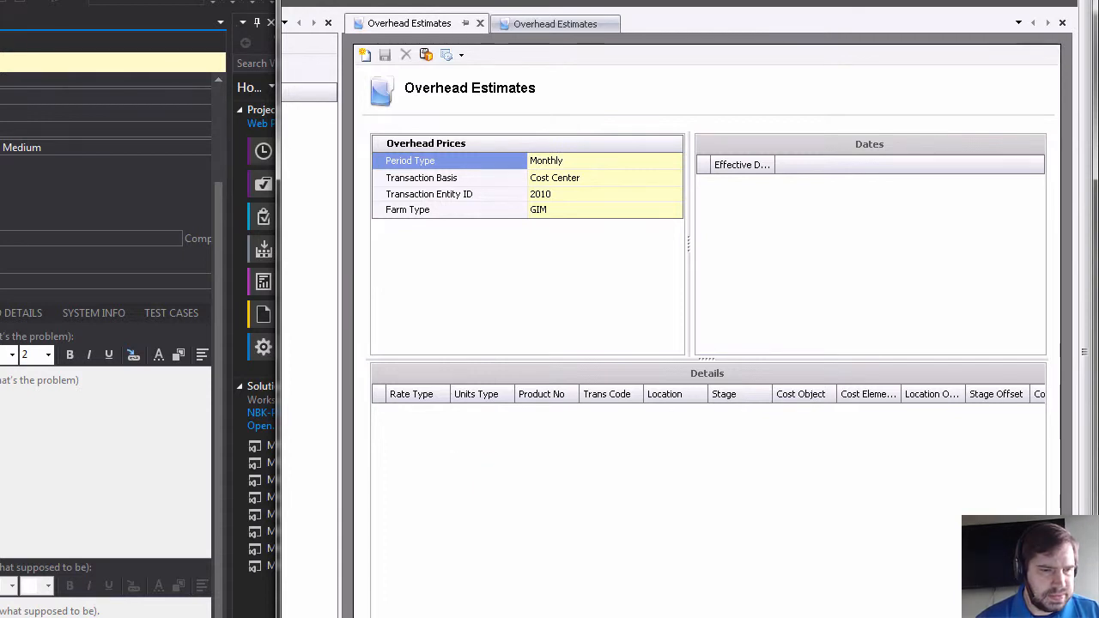
key("alt+Tab")
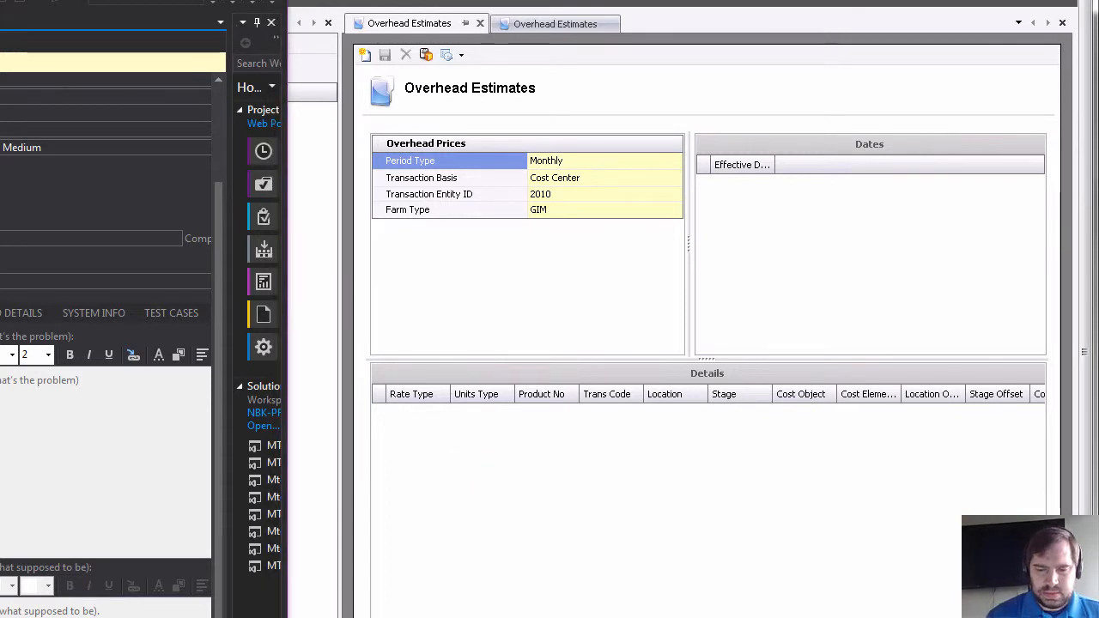
type("Cli")
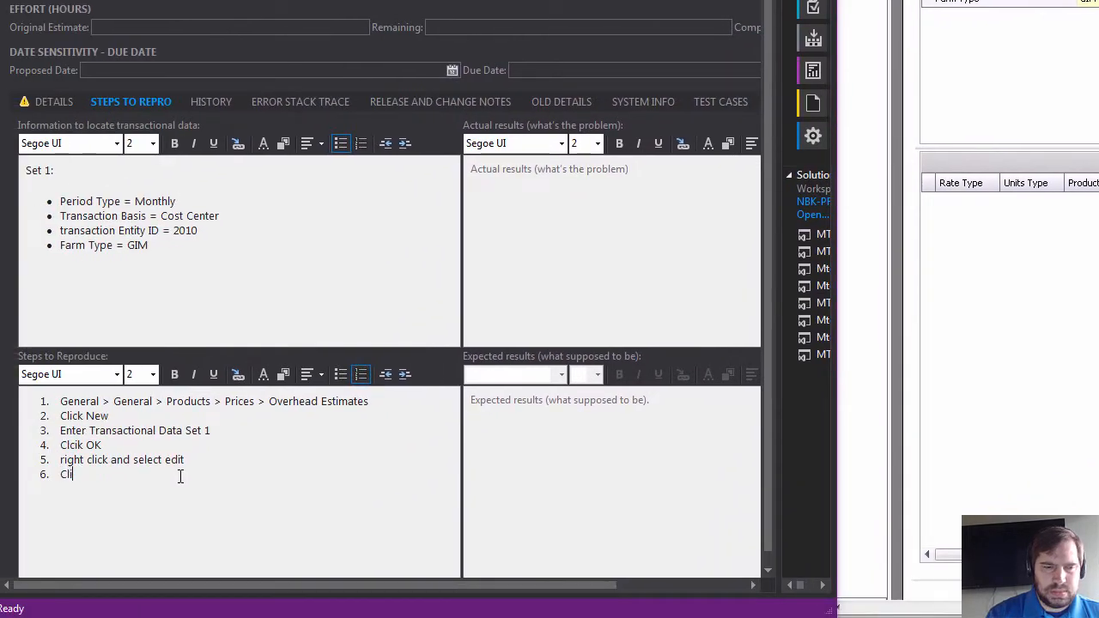
type("ck New")
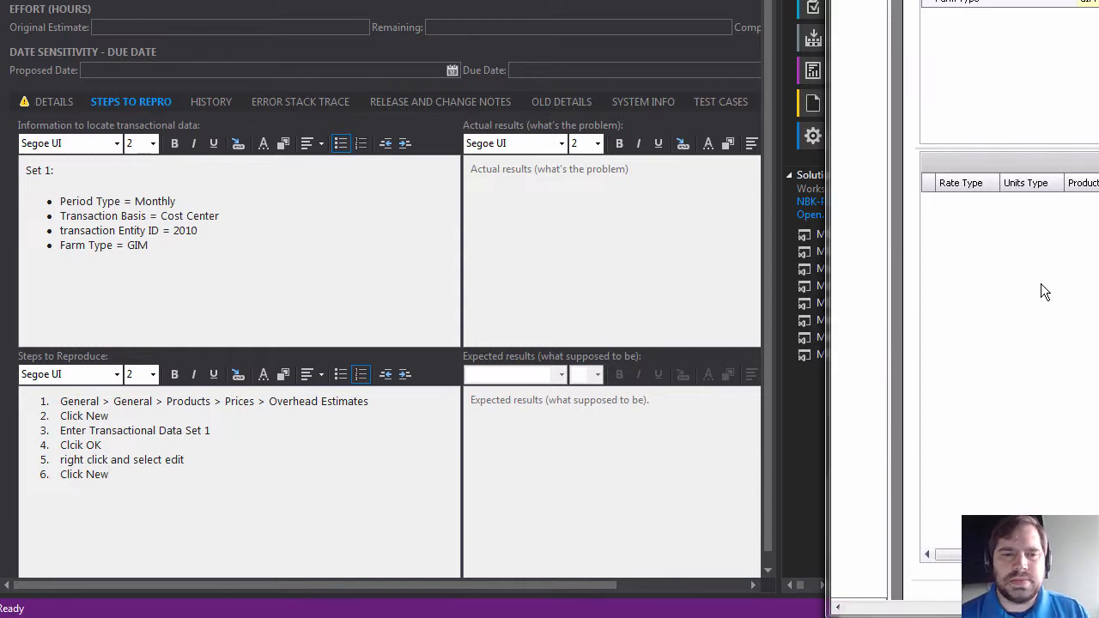
Enter "Nothing happens" as the actual results of the bug.
left_click(577, 214)
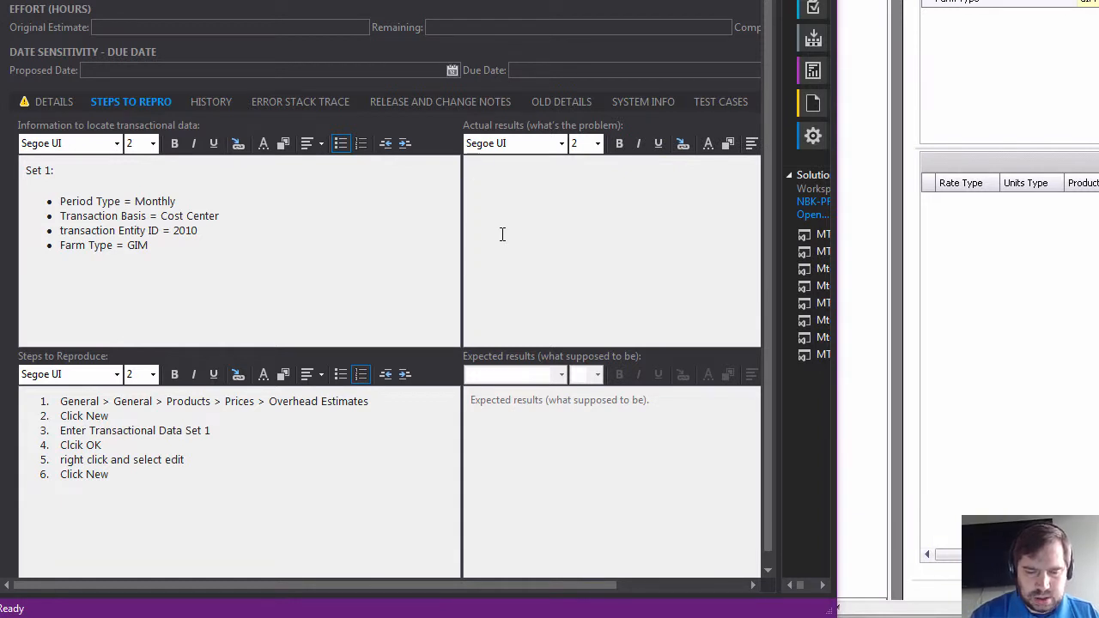
type("Nothing")
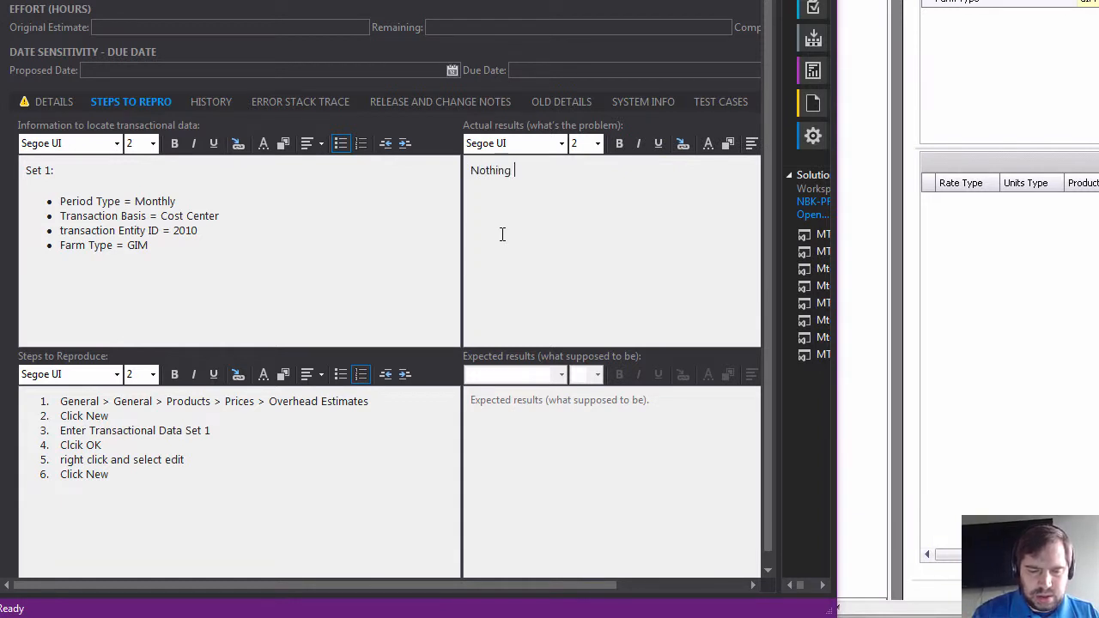
type(" happens")
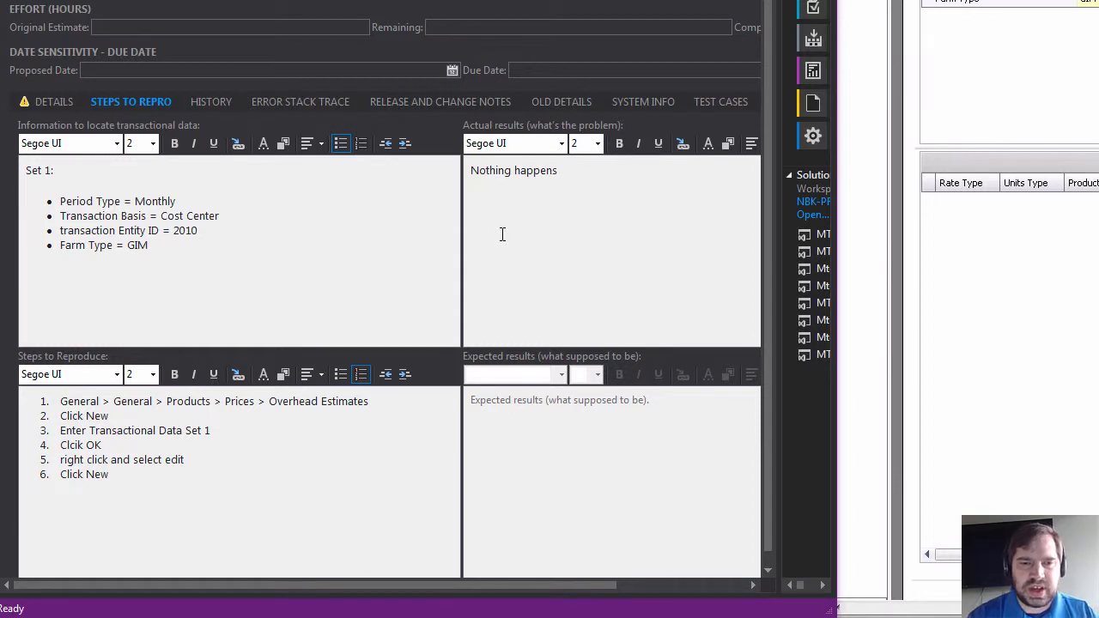
Enter "New record line apears in details child grid" as the expected results of the bug.
left_click(496, 401)
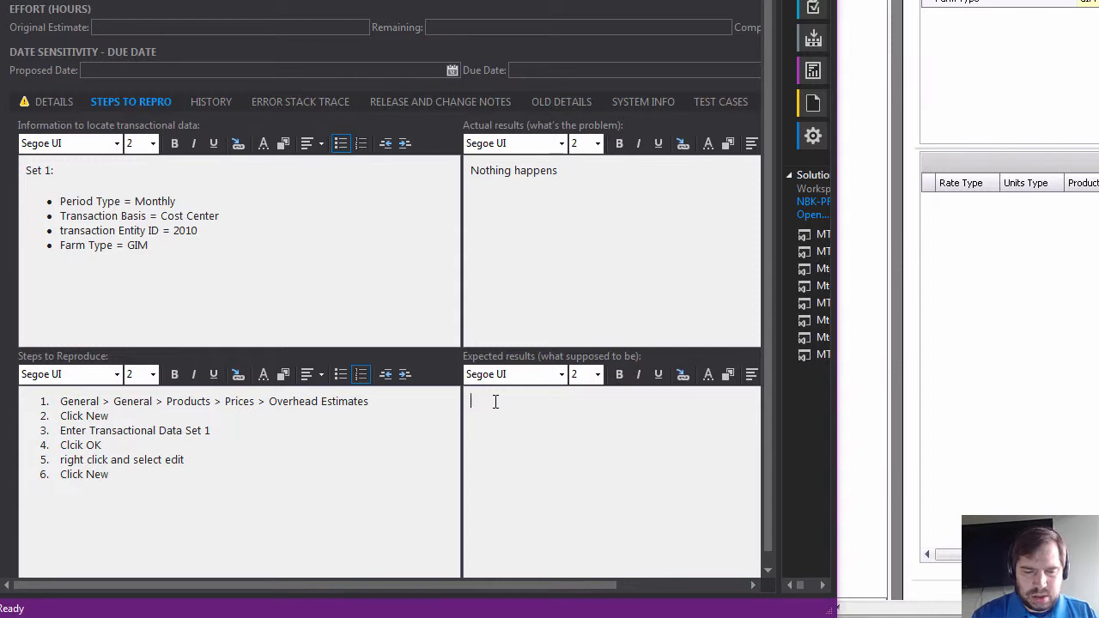
type("New")
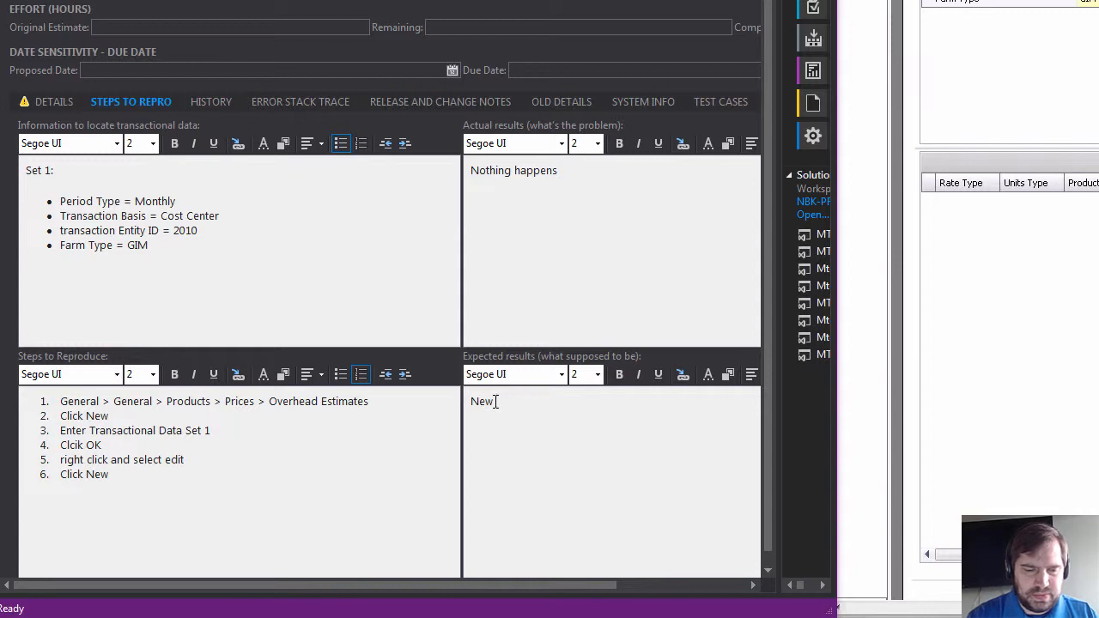
type(" record ")
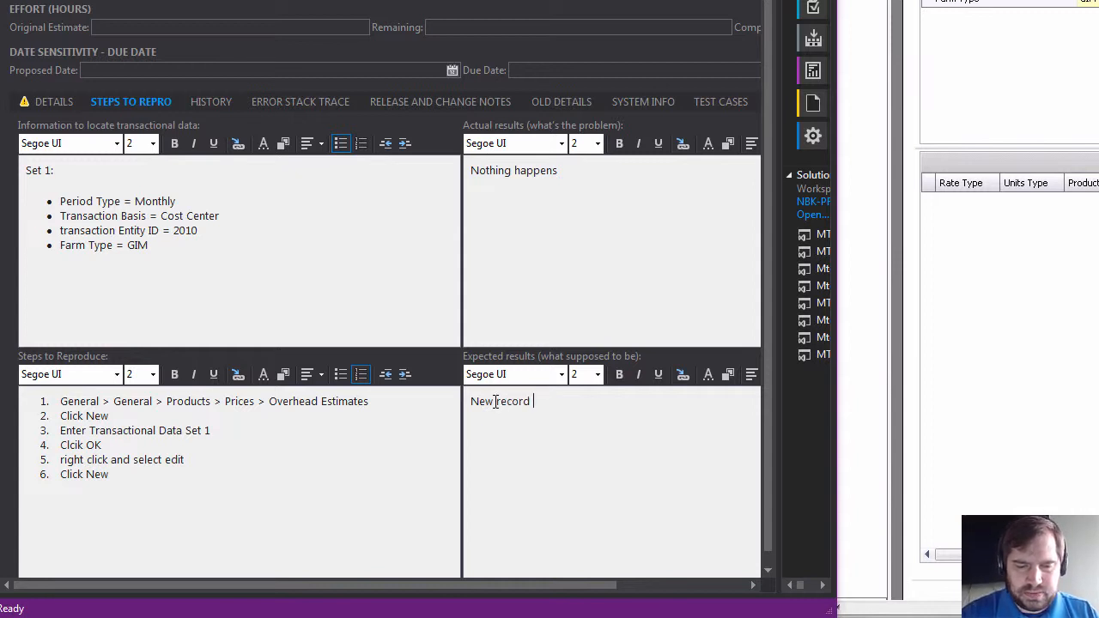
type("line apears")
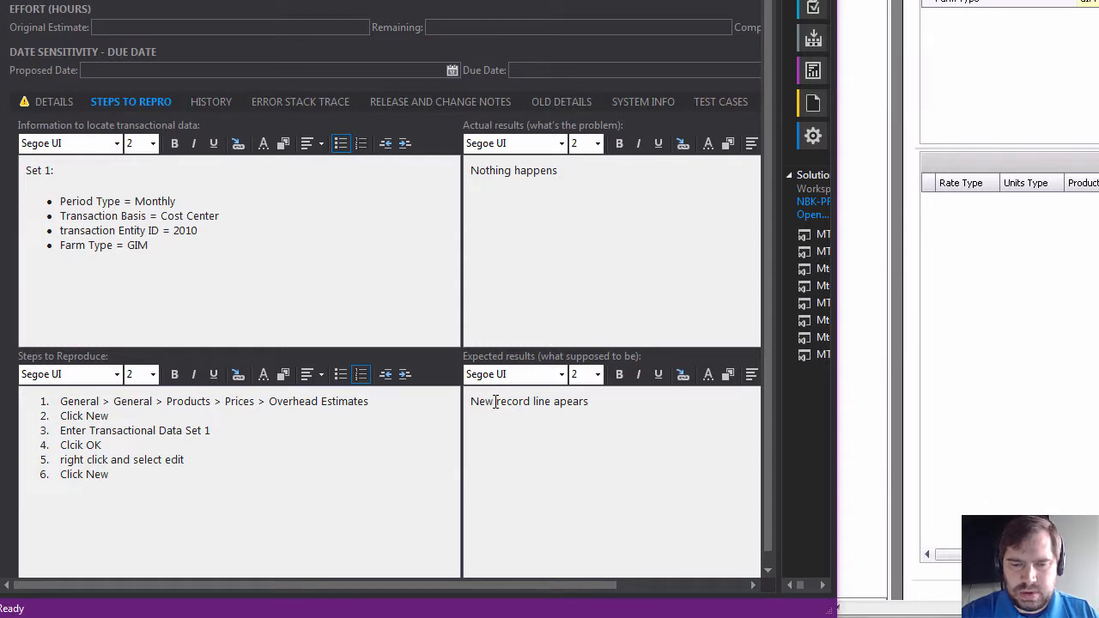
type(" in ")
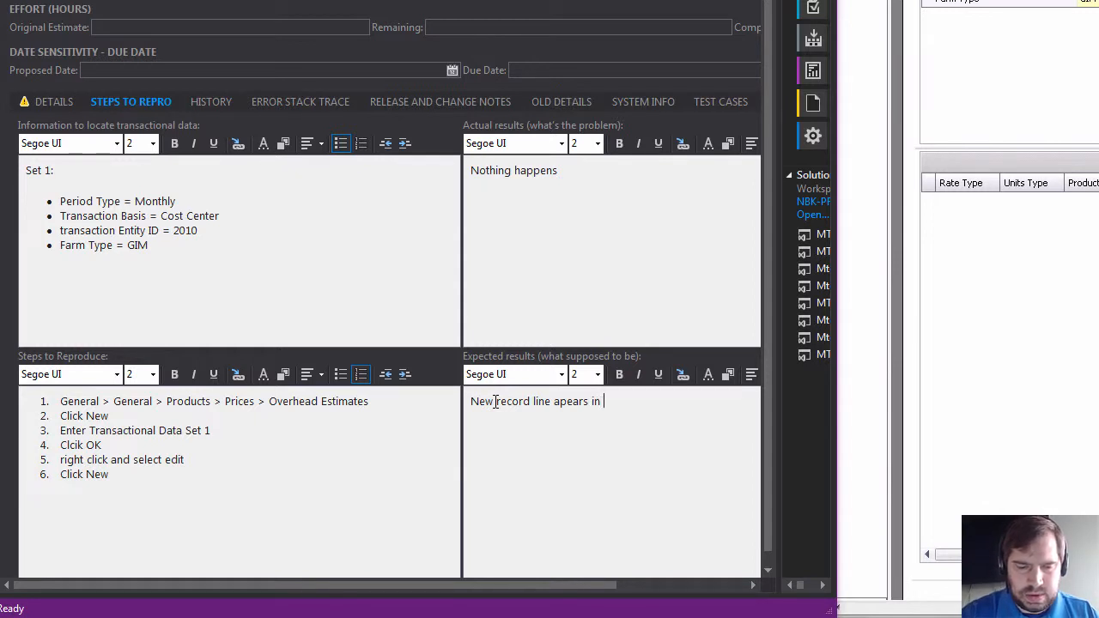
type("details chi")
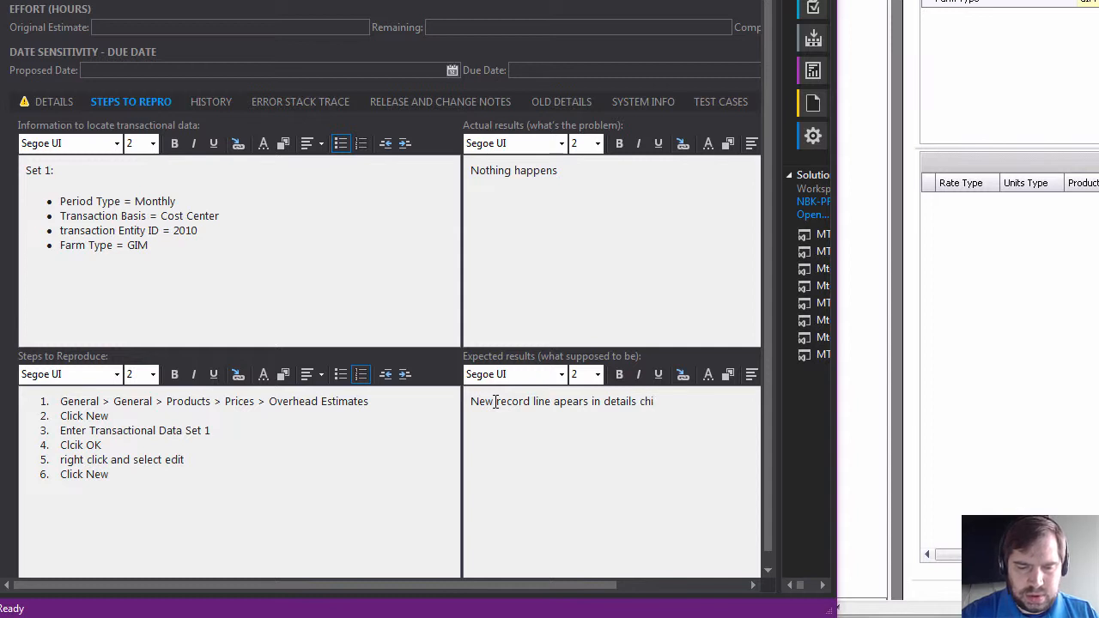
key("BackSpace")
key("BackSpace")
key("BackSpace")
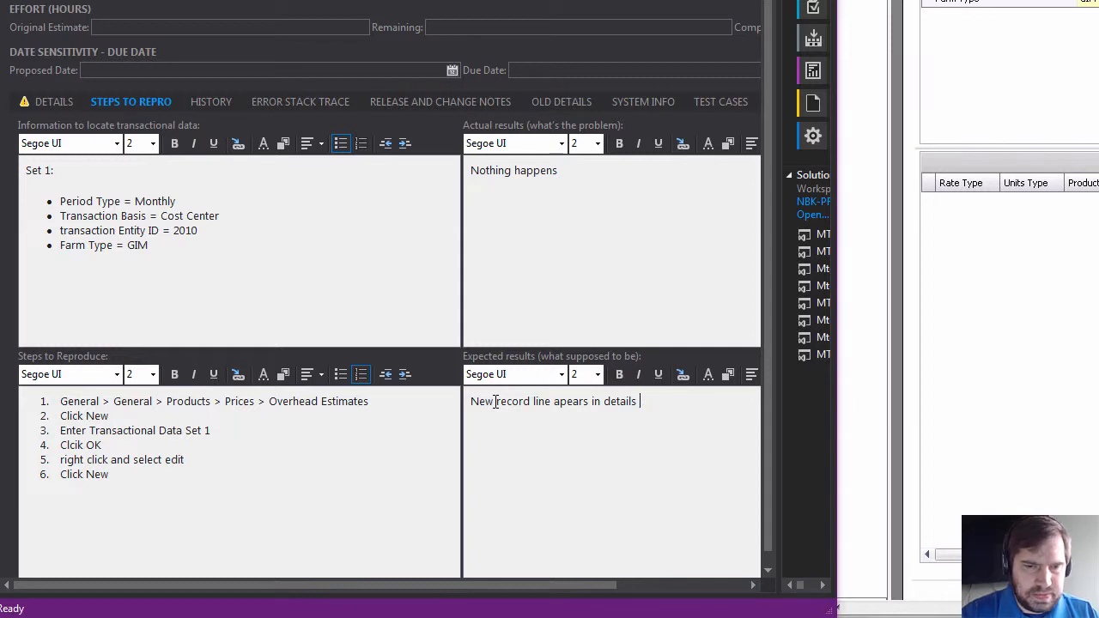
type("child grid")
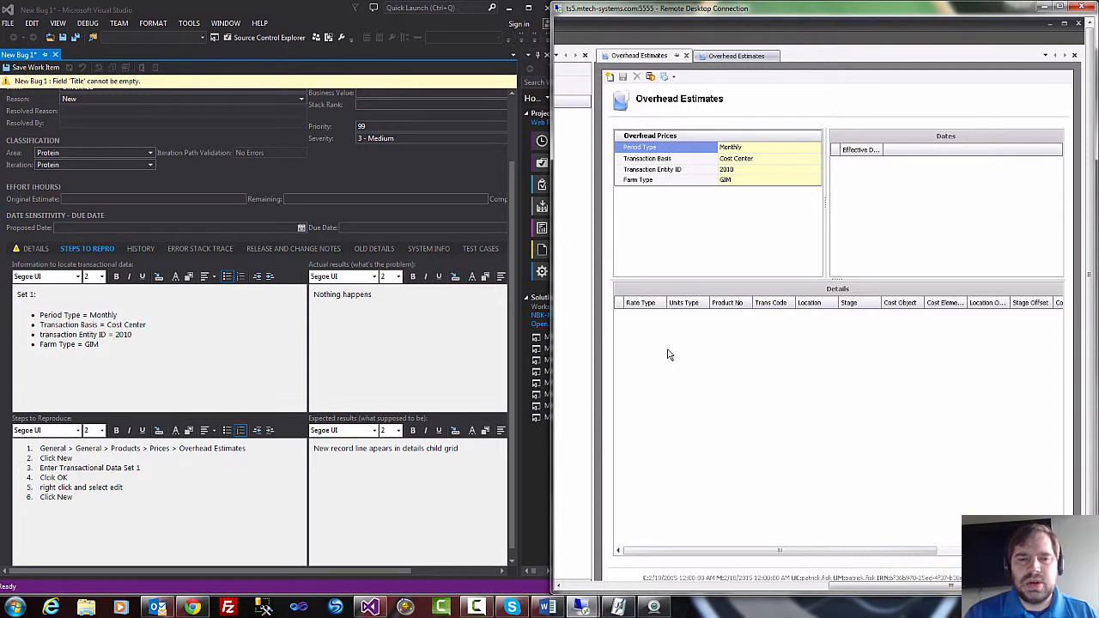
Look at the bug's error stack trace section and return to its reproduction steps.
left_click(391, 300)
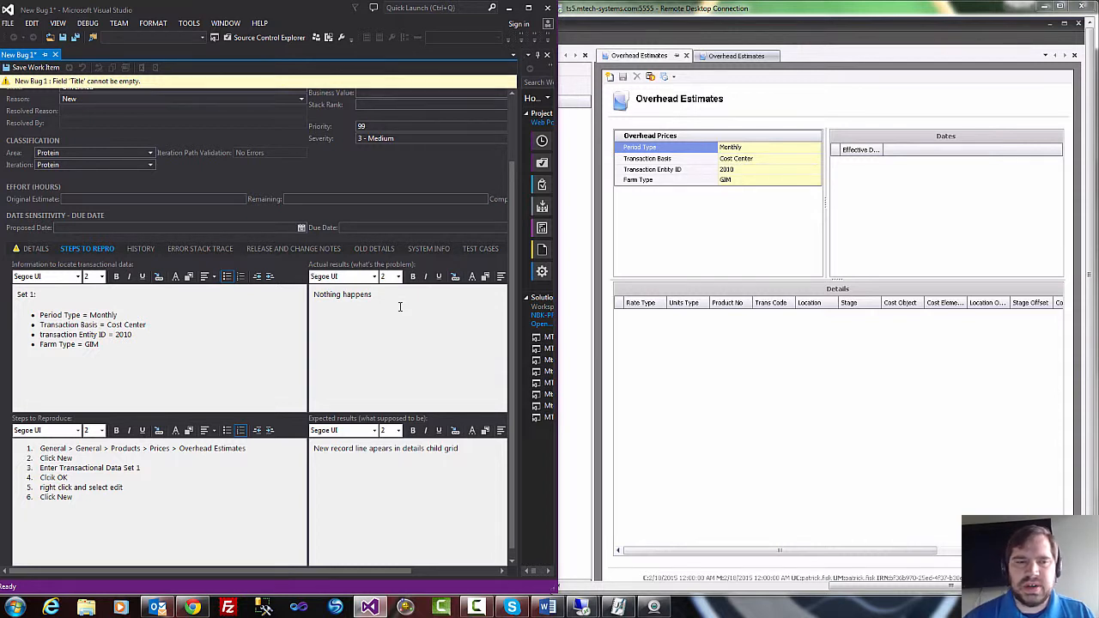
left_click(206, 249)
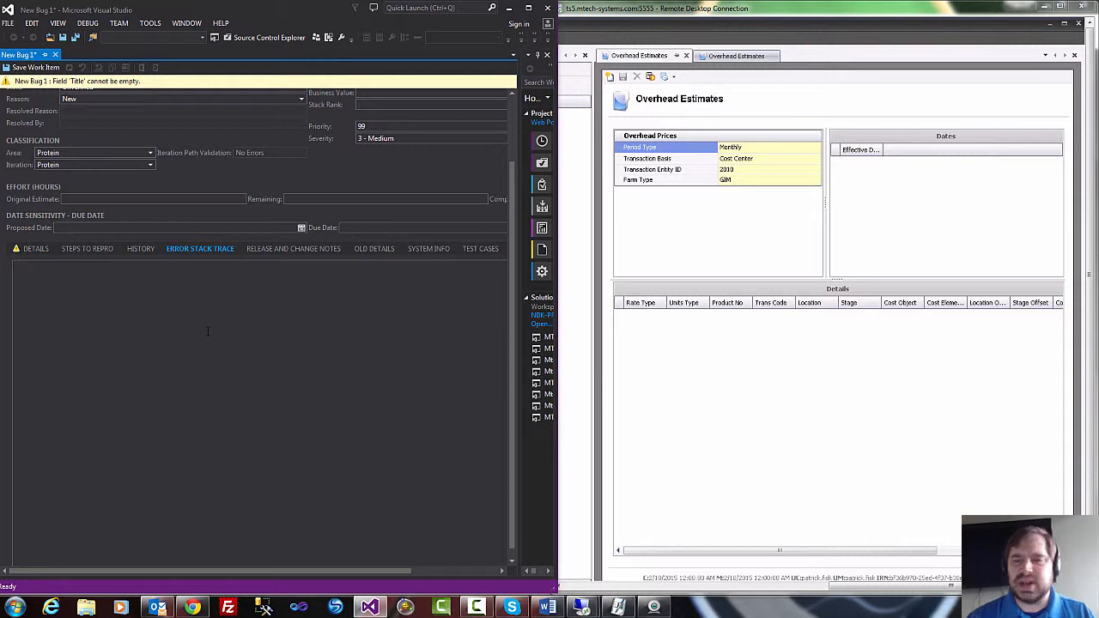
left_click(74, 248)
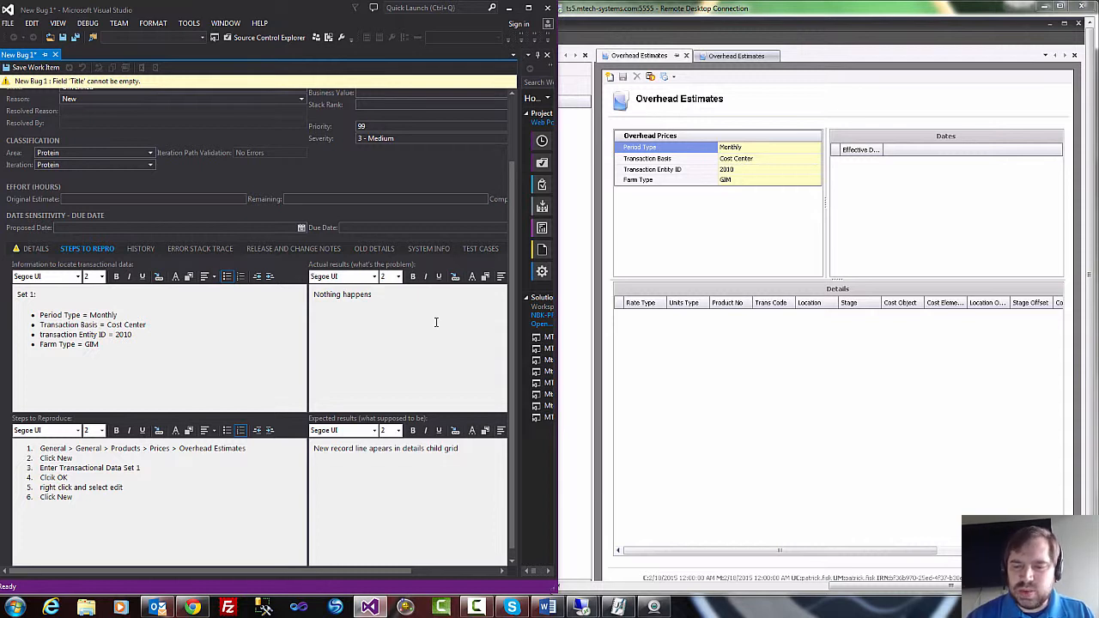
Replace the actual results text of the bug with "Hen Days = 200".
key("BackSpace")
key("BackSpace")
key("BackSpace")
key("BackSpace")
key("BackSpace")
key("BackSpace")
key("BackSpace")
key("BackSpace")
key("BackSpace")
key("BackSpace")
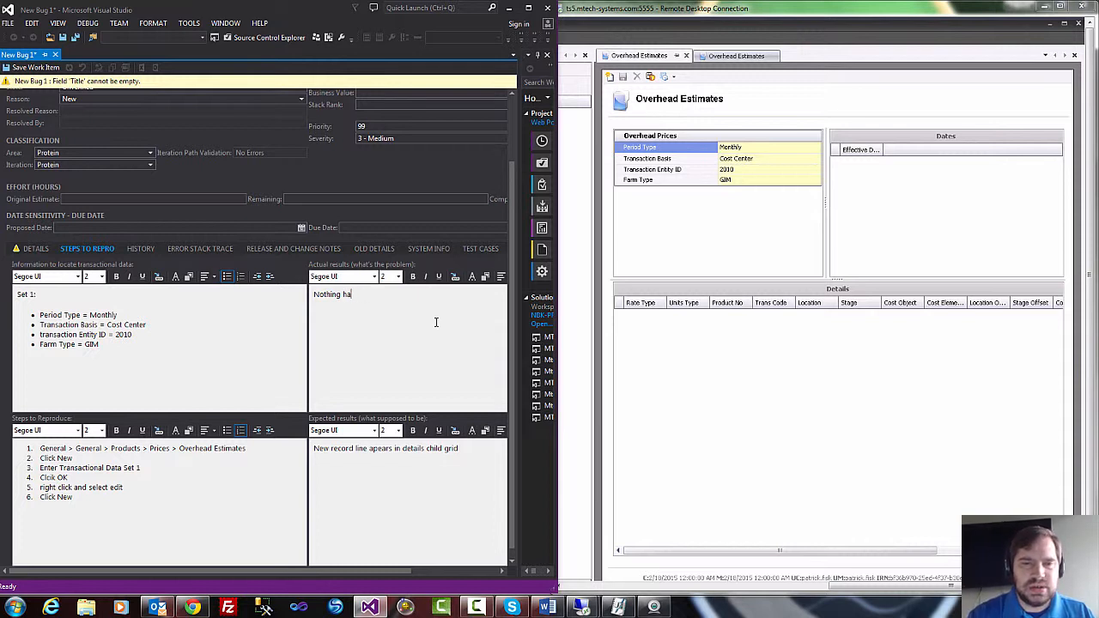
key("BackSpace")
key("BackSpace")
key("BackSpace")
key("BackSpace")
key("BackSpace")
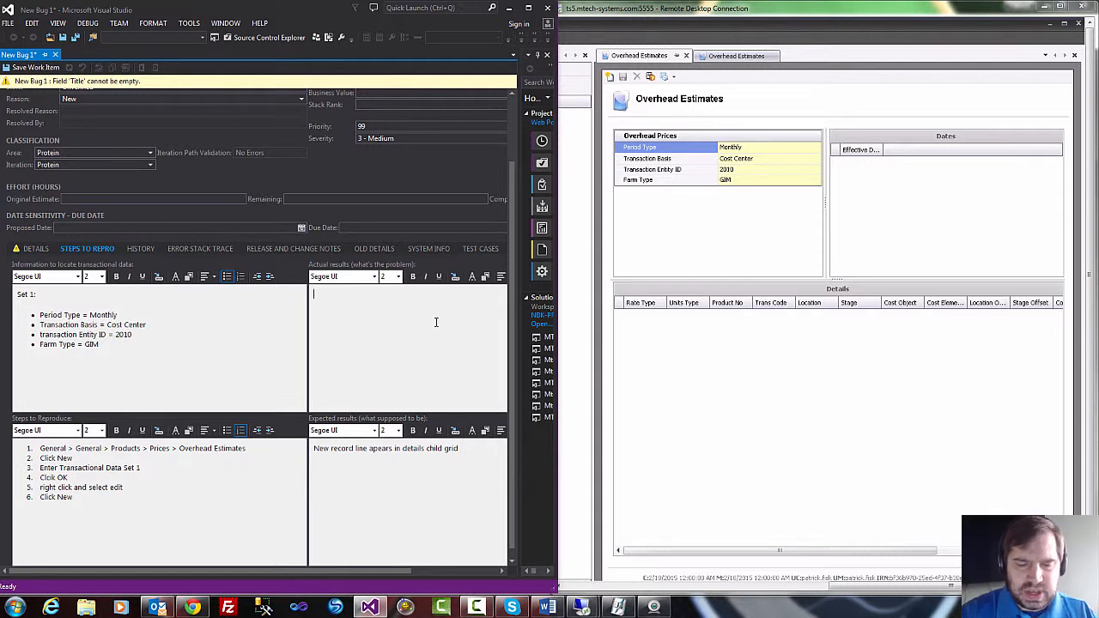
type("Hen")
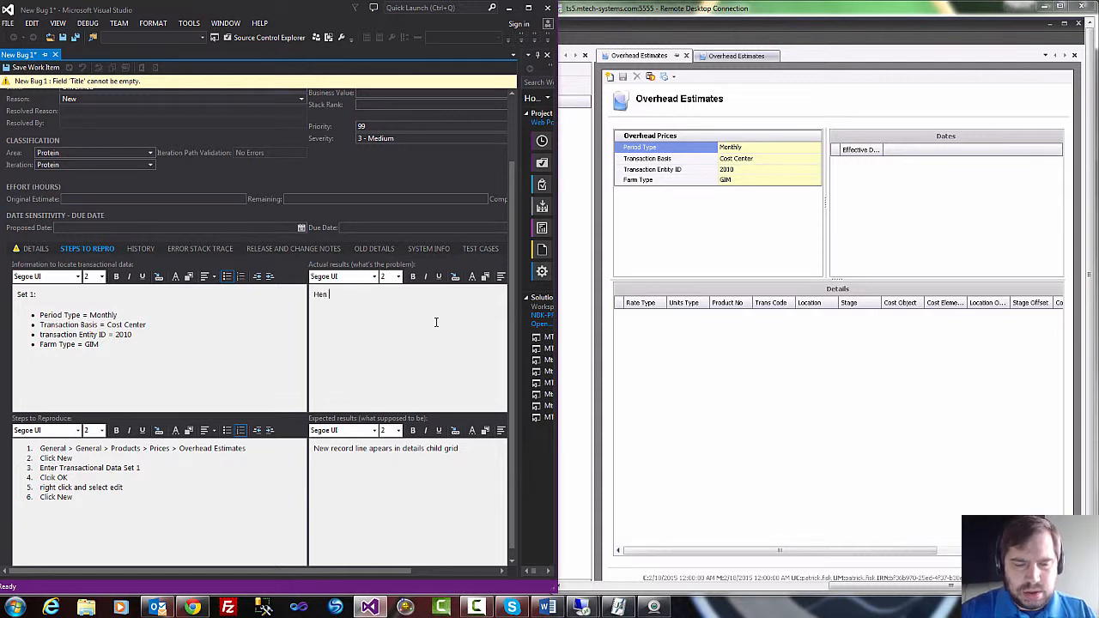
type(" Days = ")
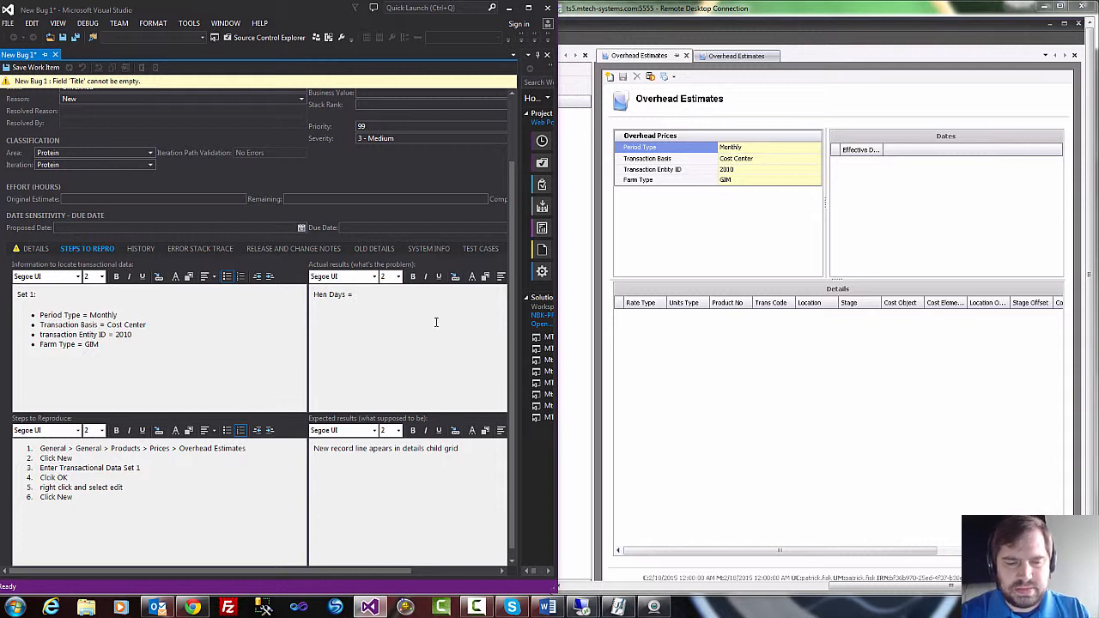
type("200")
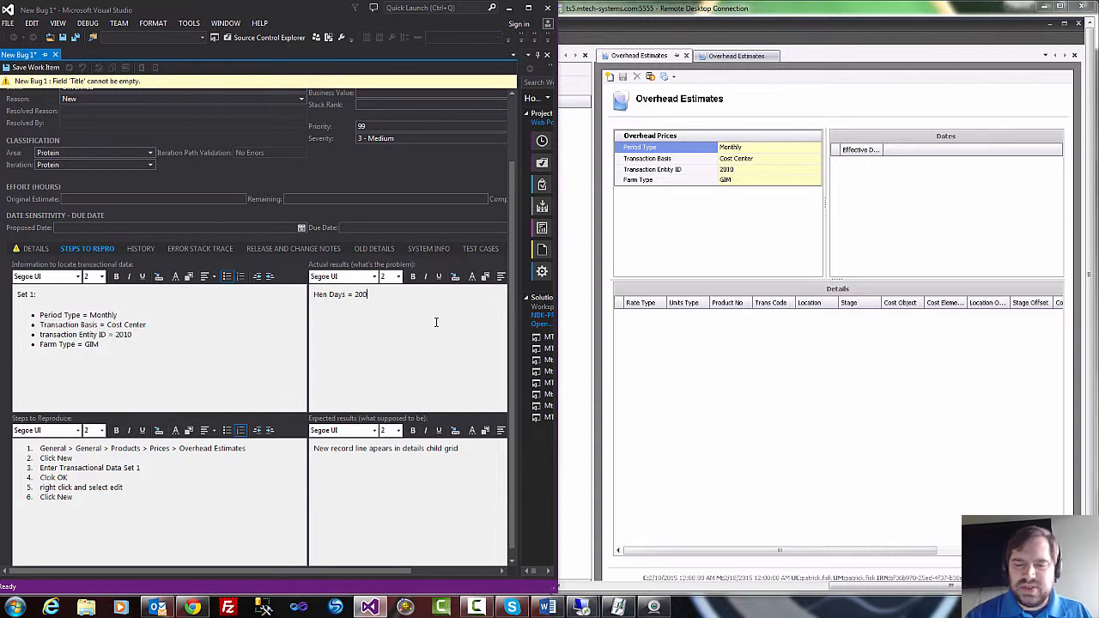
Clear the actual results text and re-enter it in lowercase as "hen days = 200".
key("BackSpace")
key("BackSpace")
key("BackSpace")
key("BackSpace")
key("BackSpace")
key("BackSpace")
key("BackSpace")
key("BackSpace")
key("BackSpace")
key("BackSpace")
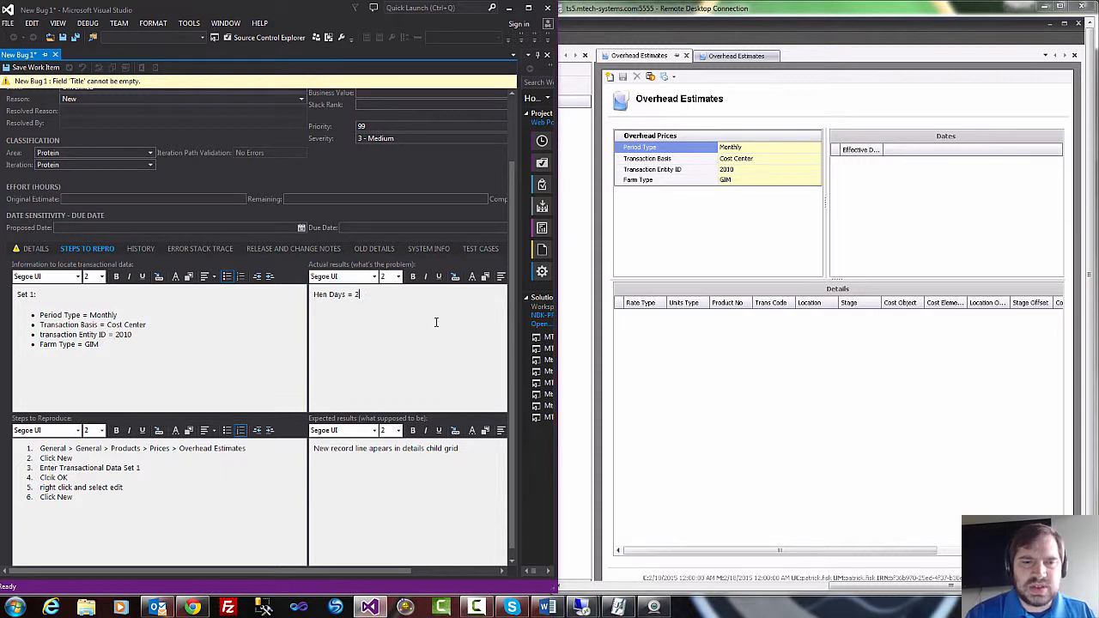
key("BackSpace")
key("BackSpace")
key("BackSpace")
key("BackSpace")
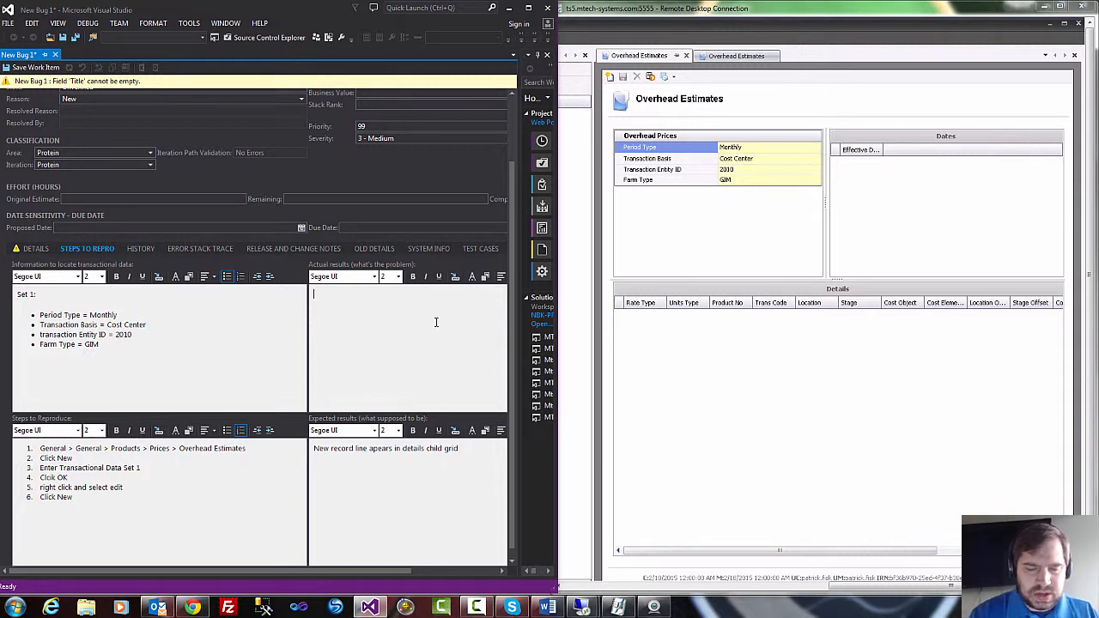
type("her")
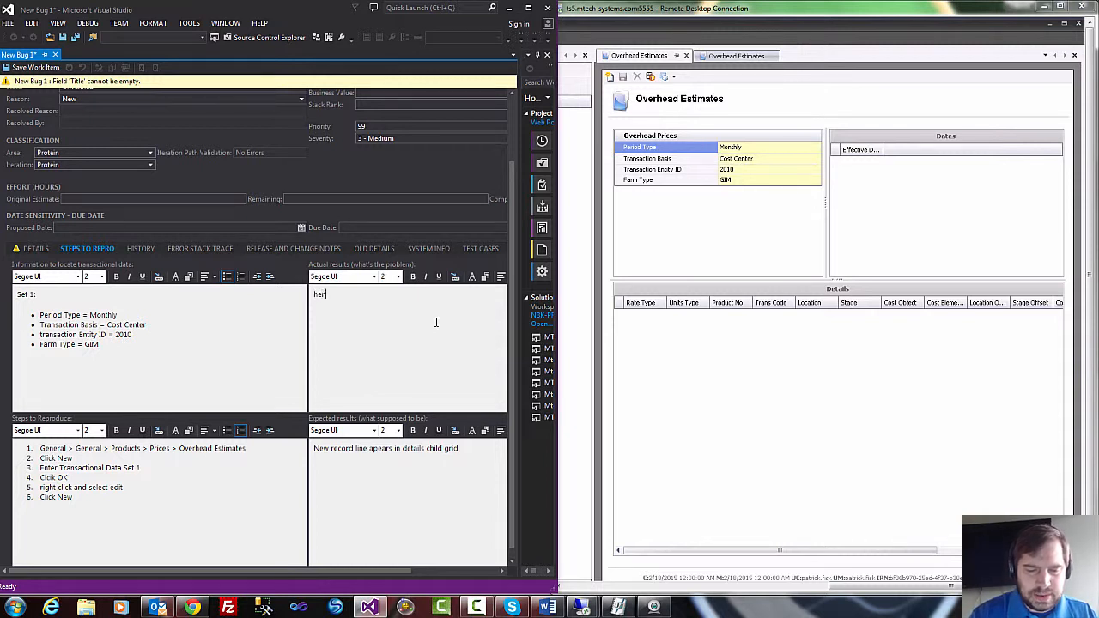
type(" day")
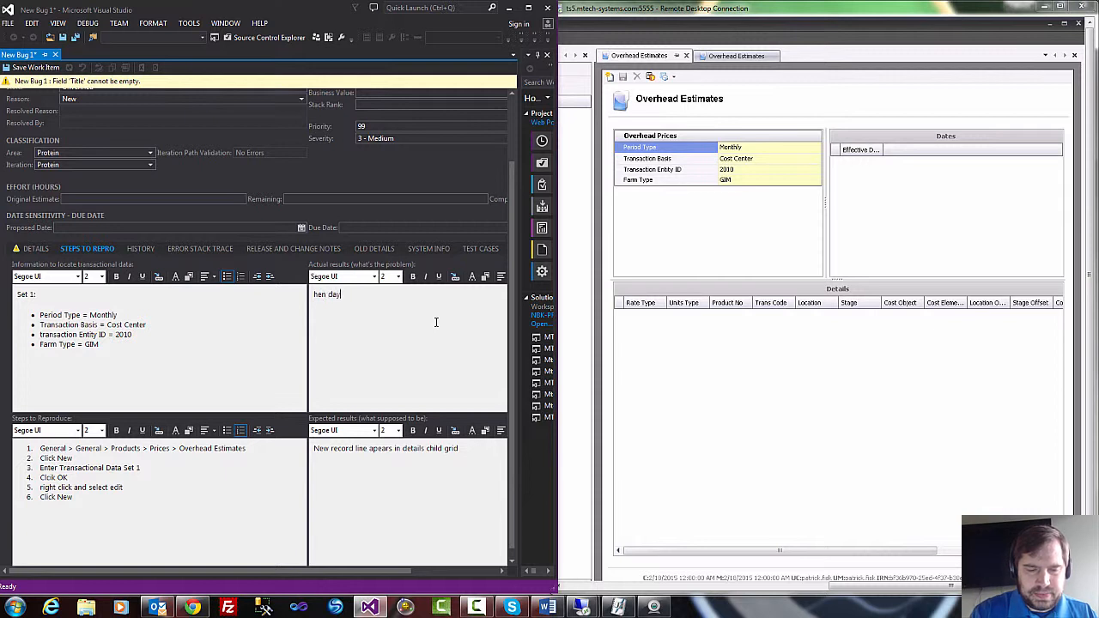
type("s = 200")
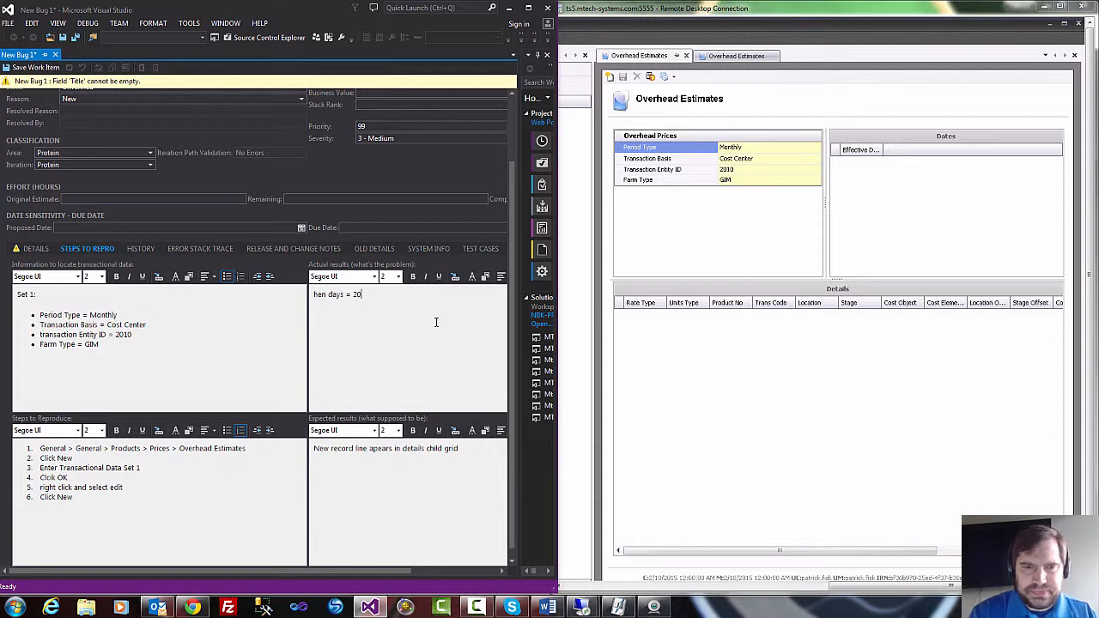
Replace the expected results text of the bug with "Hen Days = 205".
left_click(471, 454)
key("BackSpace")
key("BackSpace")
key("BackSpace")
key("BackSpace")
key("BackSpace")
key("BackSpace")
key("BackSpace")
key("BackSpace")
key("BackSpace")
key("BackSpace")
key("BackSpace")
key("BackSpace")
key("BackSpace")
key("BackSpace")
key("BackSpace")
key("BackSpace")
key("BackSpace")
key("BackSpace")
key("BackSpace")
key("BackSpace")
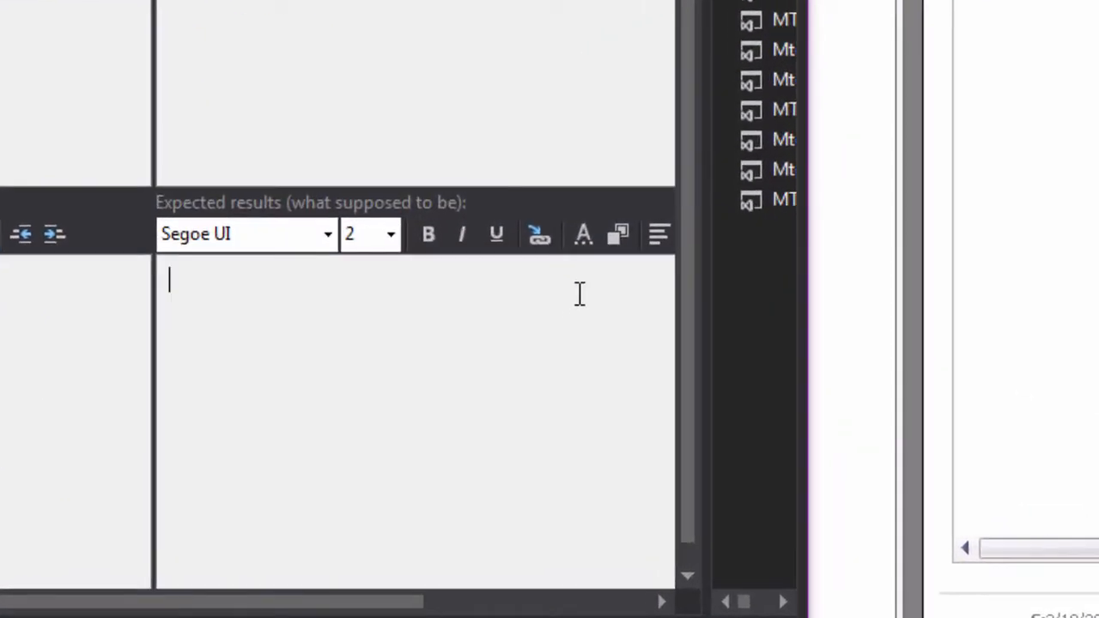
type("Hen Days =")
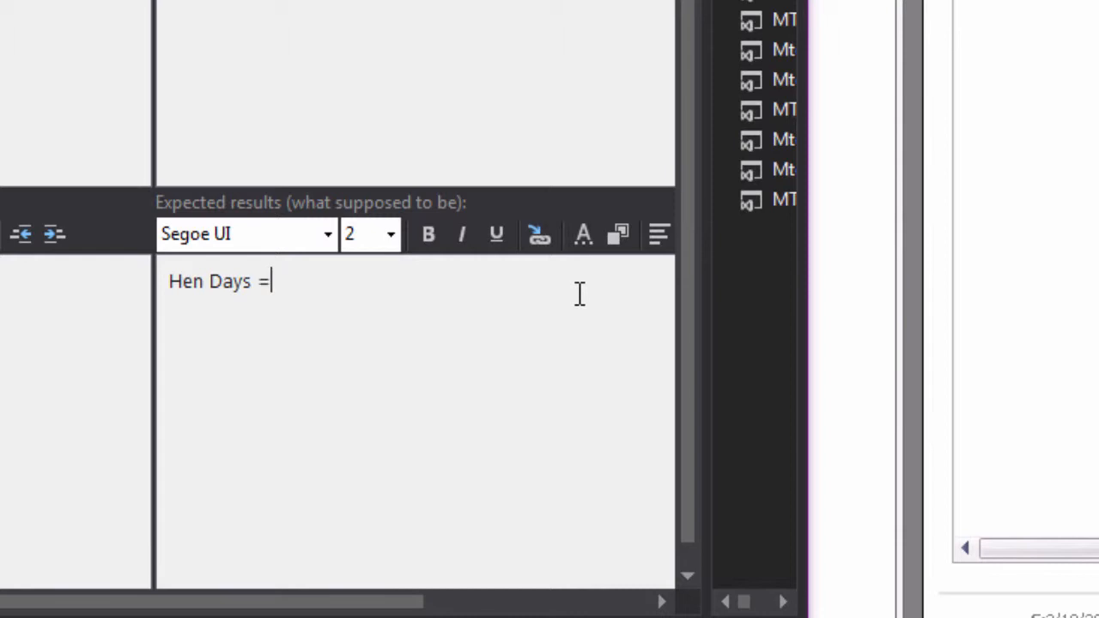
type(" 205")
Add the lines "Hatchdate = 01/01/2014" and "sell date = 11/01/2014" to the expected results.
key("Return")
type("Hatchdate = 01")
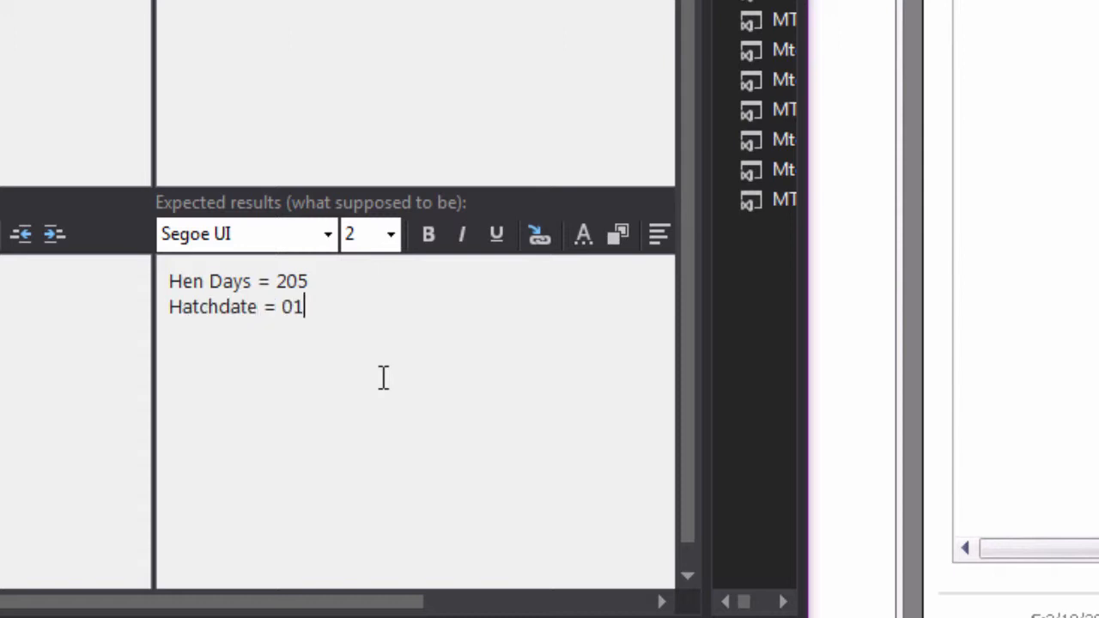
type("/01/2014")
key("Return")
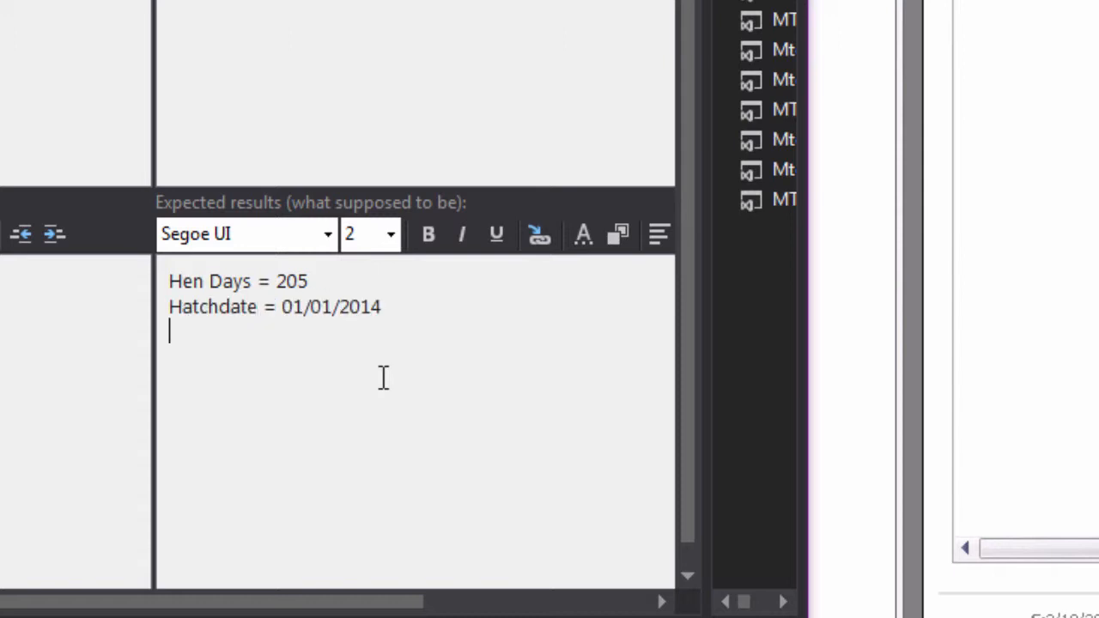
type("sell date ")
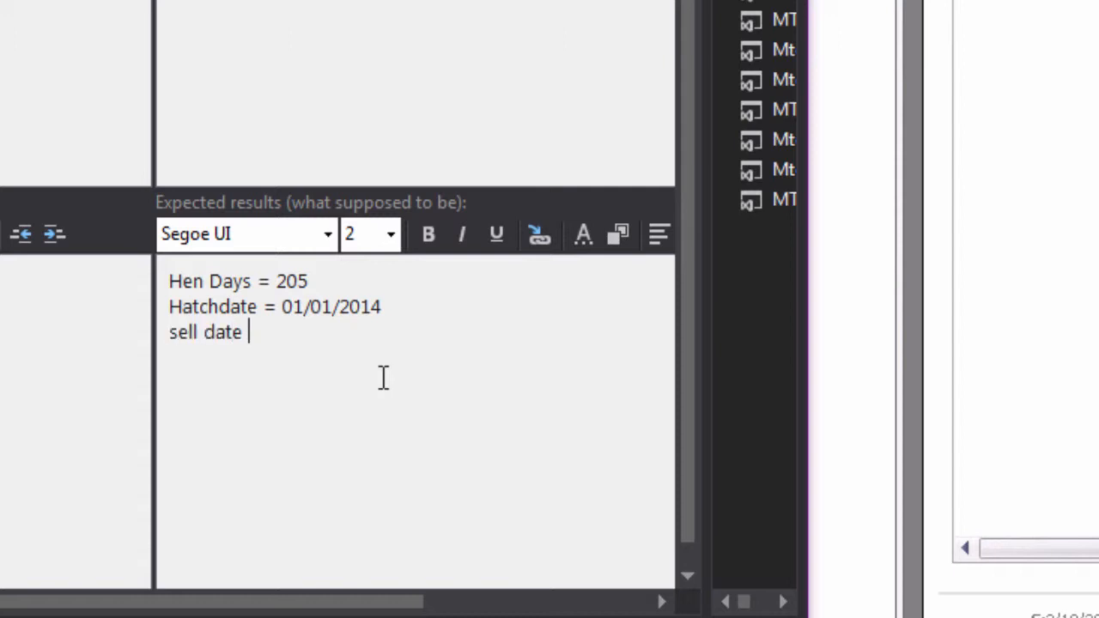
type("= 11/01")
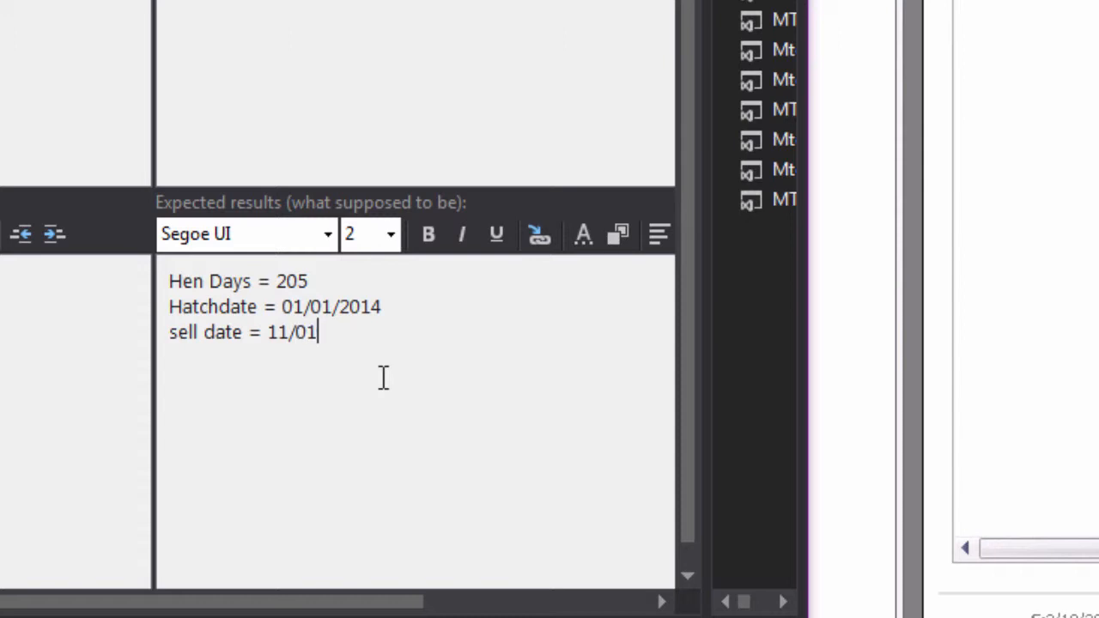
type("/2014")
Below a blank line in the expected results, add the formula "sell date - hatch date = hen days".
key("Return")
type("sell d")
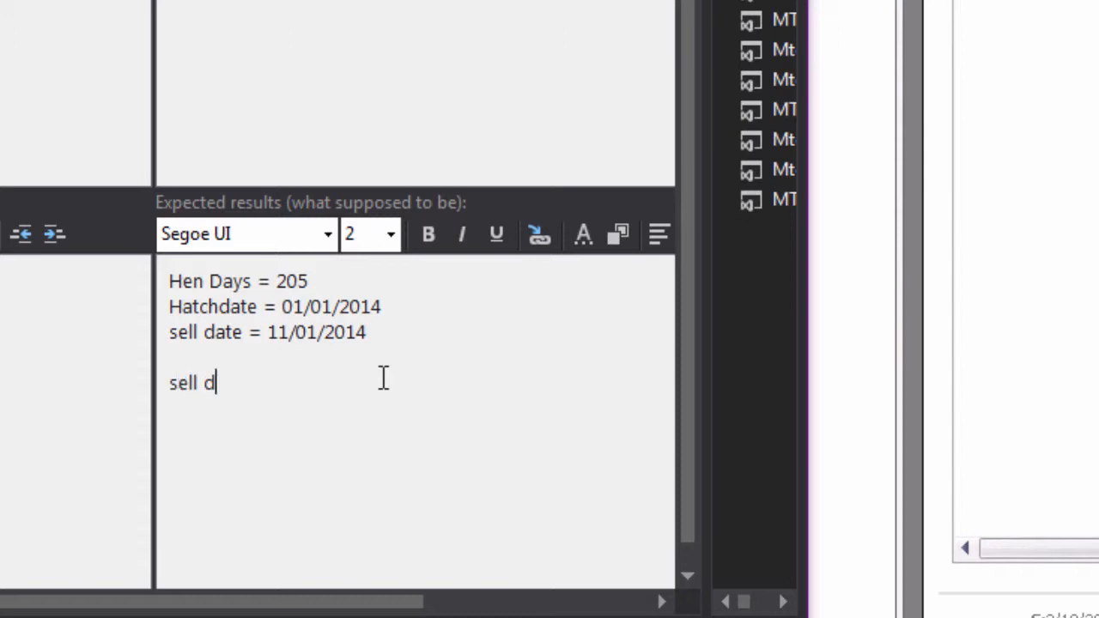
type("ate - hatch ")
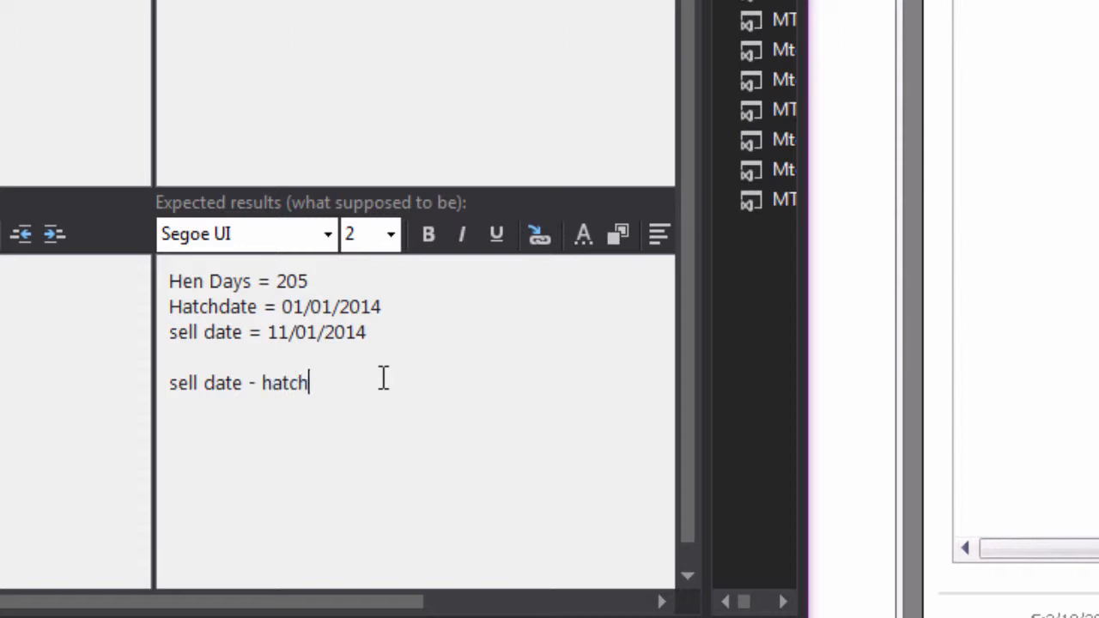
type("date ")
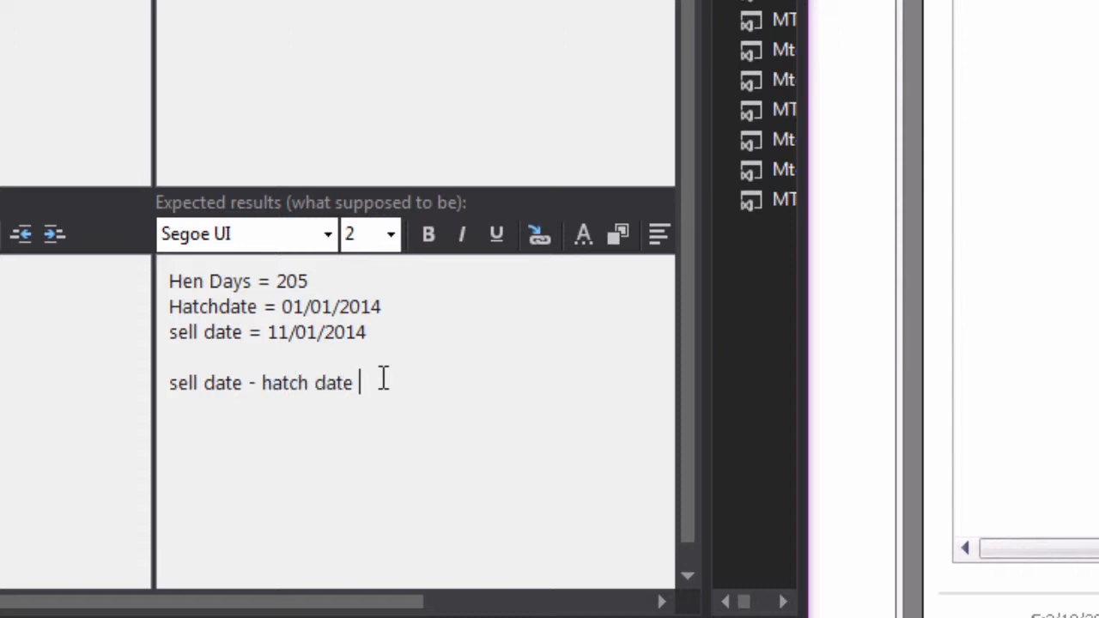
type("= hen days")
left_click(317, 273)
left_click(482, 364)
left_click(478, 328)
left_click(481, 386)
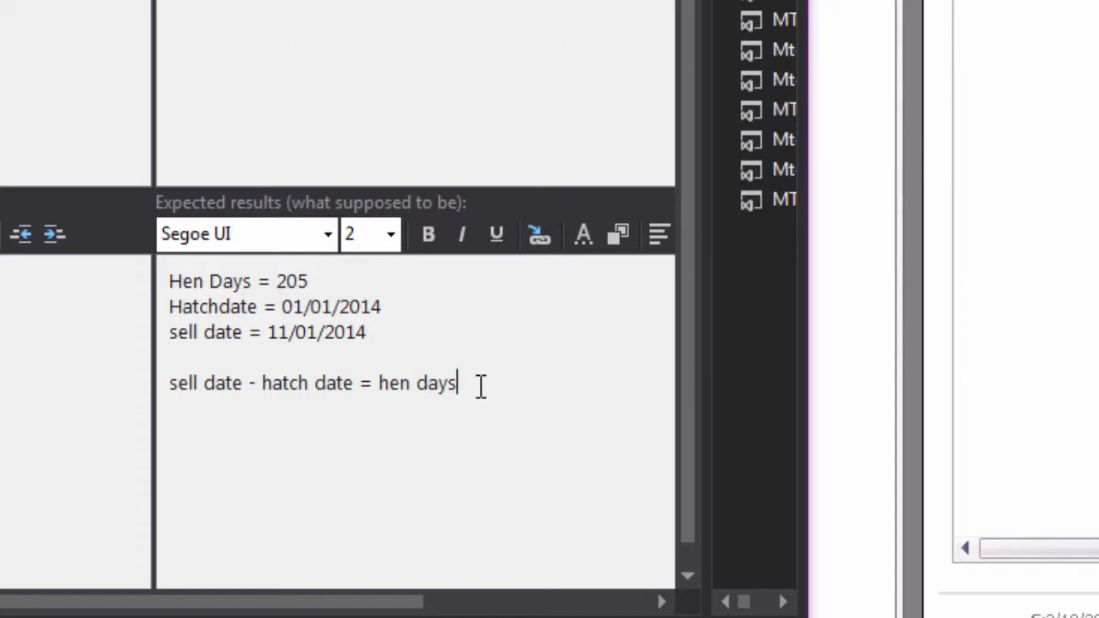
Add a "Notes:" heading below the formula in the expected results, separated by a blank line.
key("Return")
key("Return")
type("Notes:")
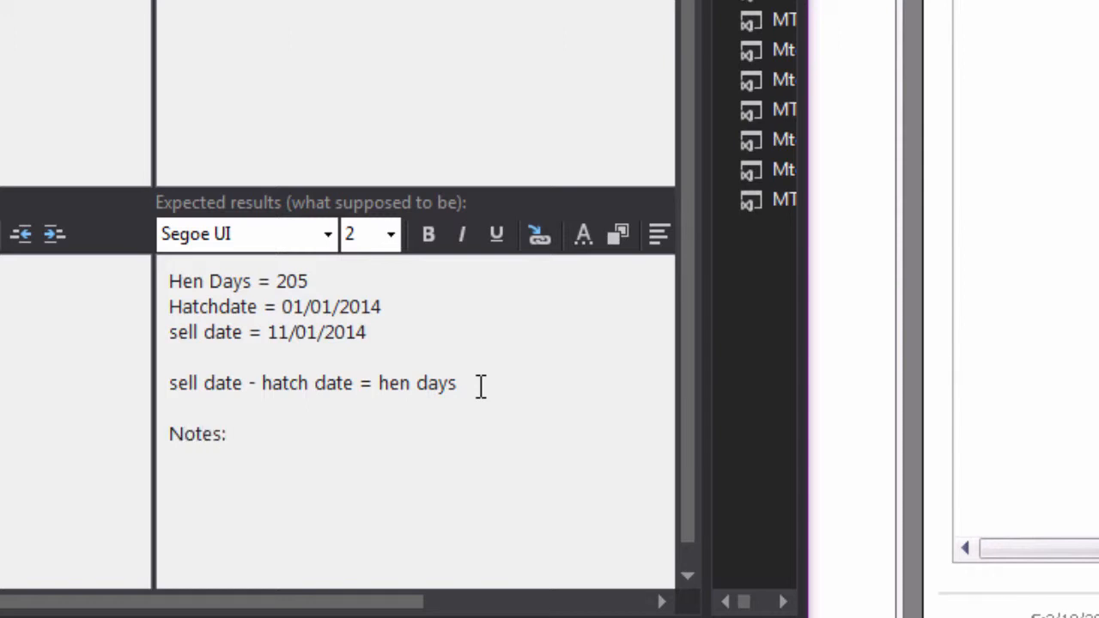
Add the line "Was working before patch" under the "Notes:" heading in the expected results.
key("Return")
type("Was working ")
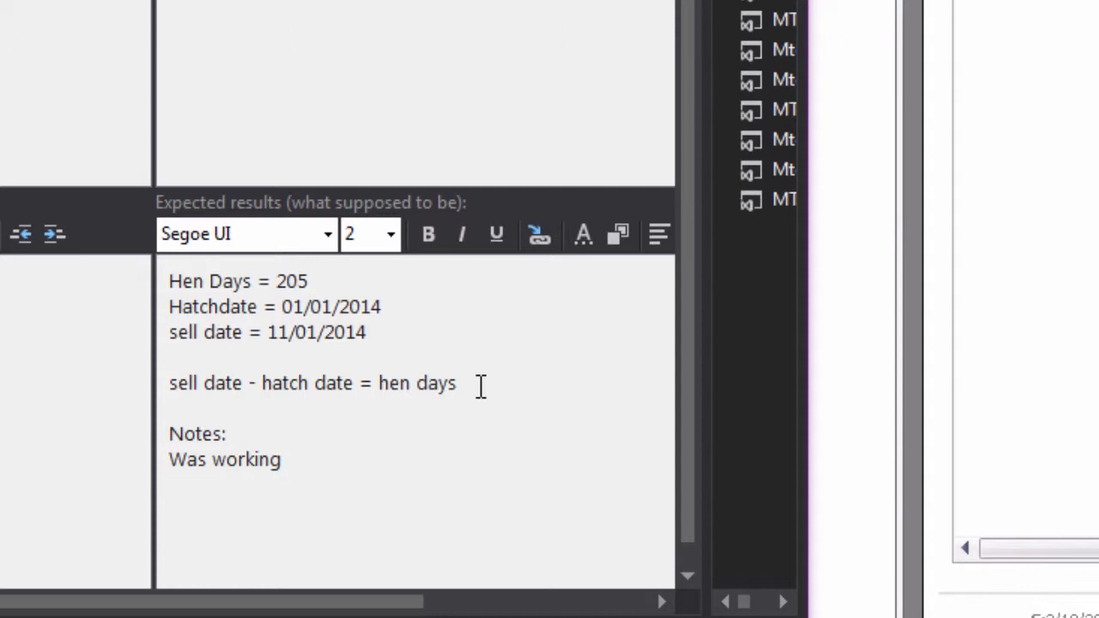
type("before patch")
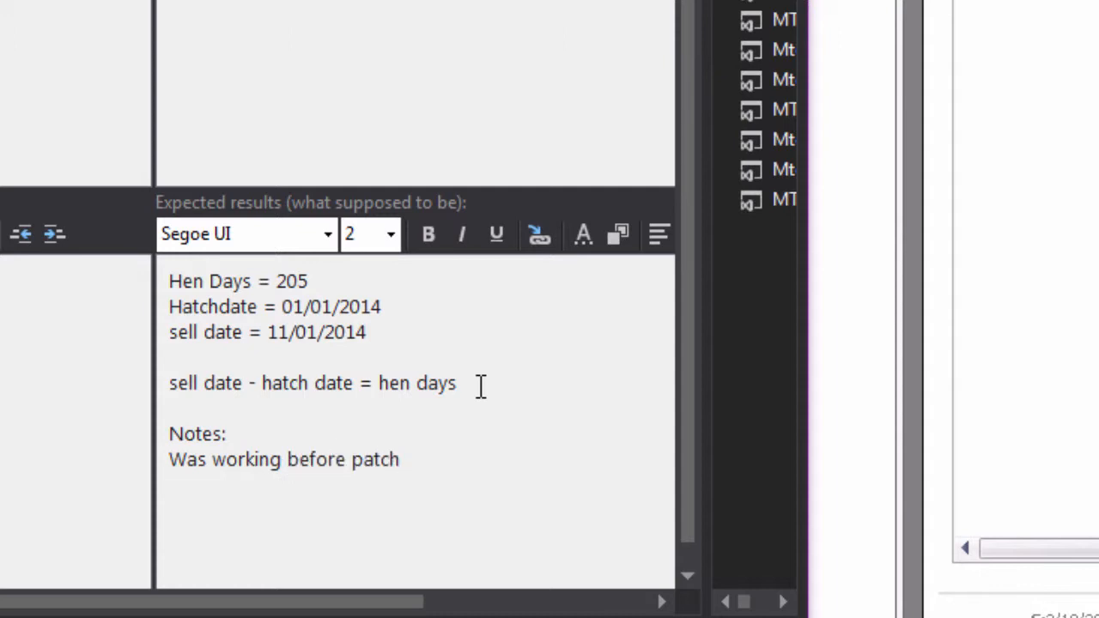
Delete the patch remark under the "Notes:" heading, keeping the heading itself.
key("BackSpace")
key("BackSpace")
key("BackSpace")
key("BackSpace")
key("BackSpace")
key("BackSpace")
key("BackSpace")
key("BackSpace")
key("BackSpace")
key("BackSpace")
key("BackSpace")
key("BackSpace")
key("BackSpace")
key("BackSpace")
key("BackSpace")
key("BackSpace")
key("BackSpace")
key("BackSpace")
key("BackSpace")
key("BackSpace")
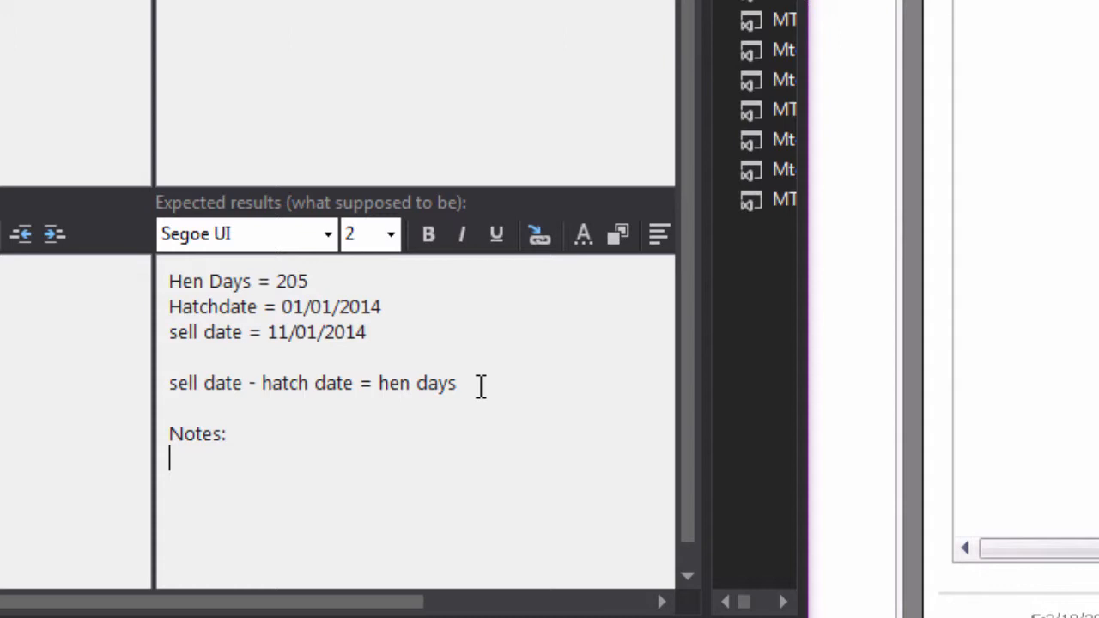
Look over the new bug form, from the title and status fields down to the reproduction steps and expected results.
left_click(329, 428)
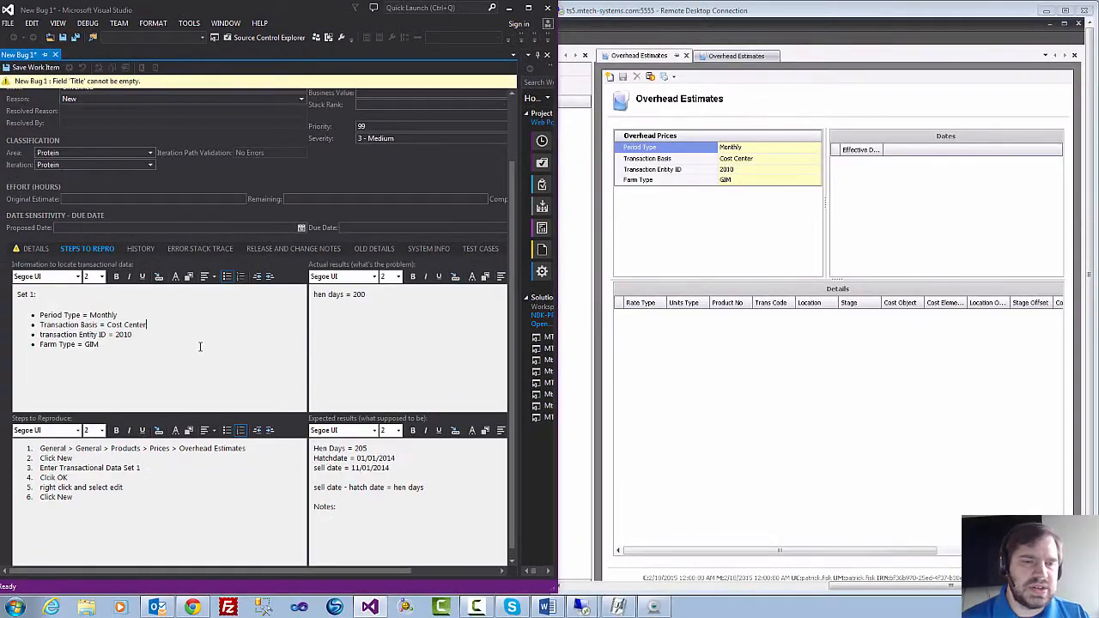
left_click(200, 346)
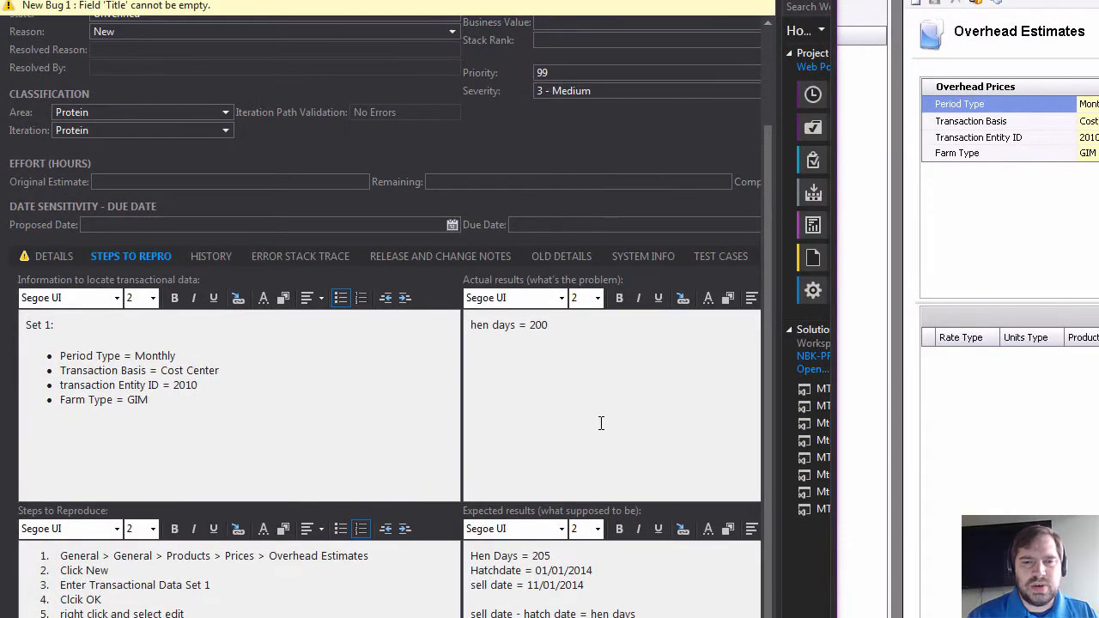
left_click_drag(768, 206, 774, 80)
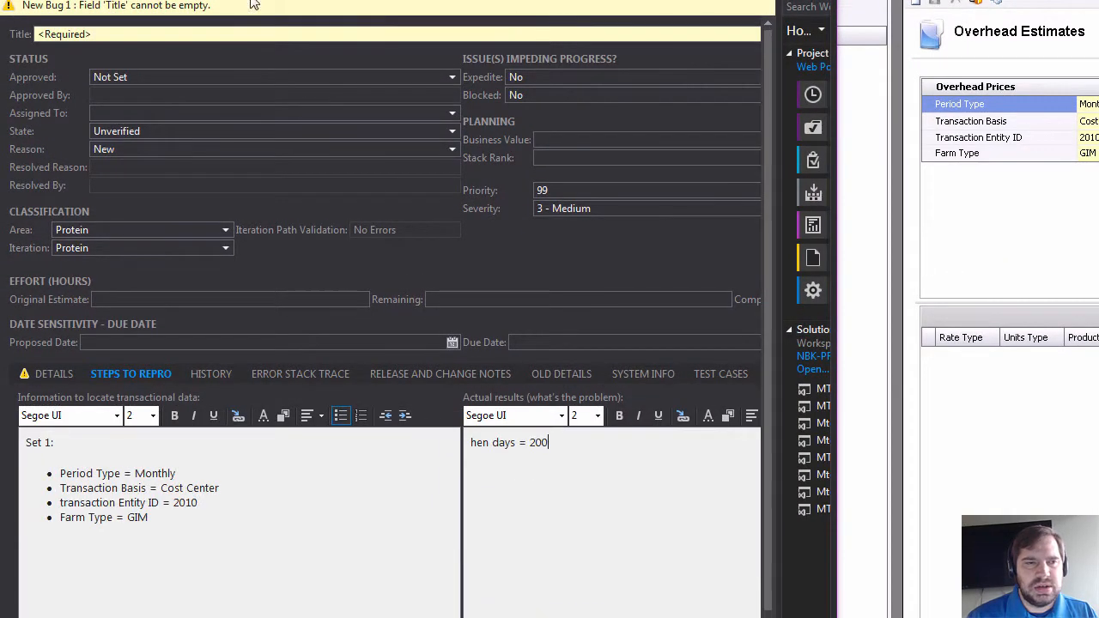
left_click(155, 34)
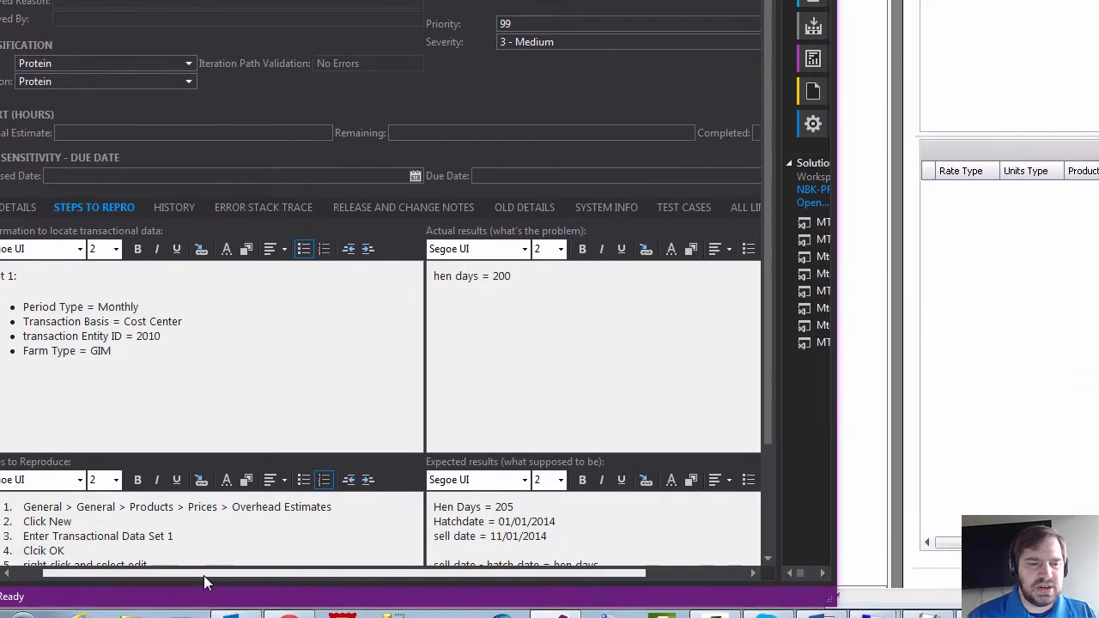
left_click_drag(204, 575, 175, 548)
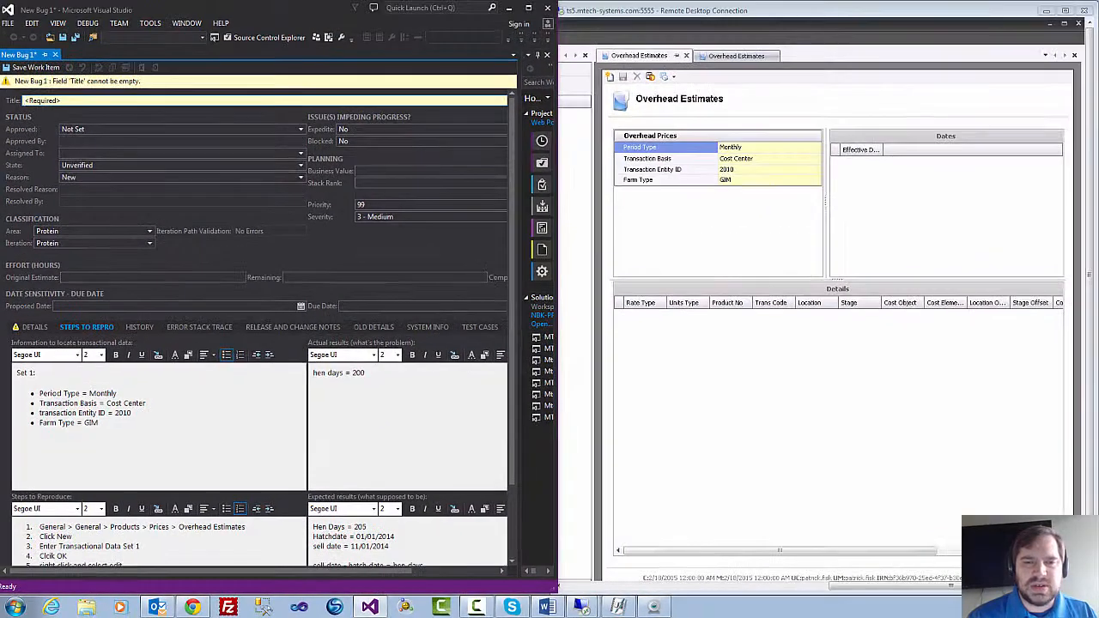
scroll(511, 271, "down", 3)
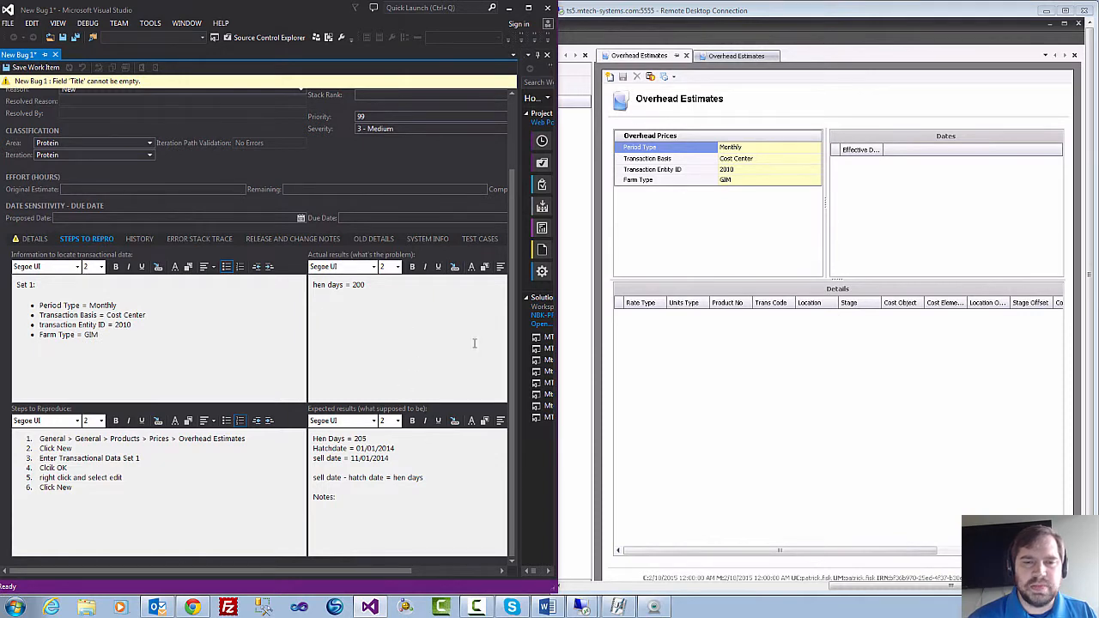
scroll(510, 269, "up", 3)
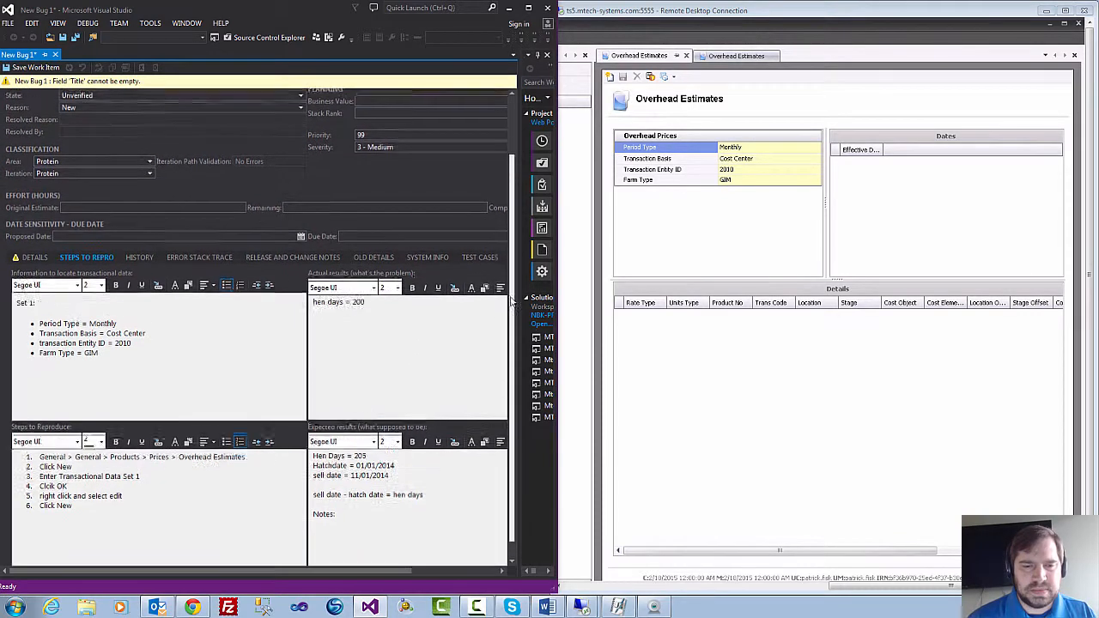
scroll(510, 270, "up", 1)
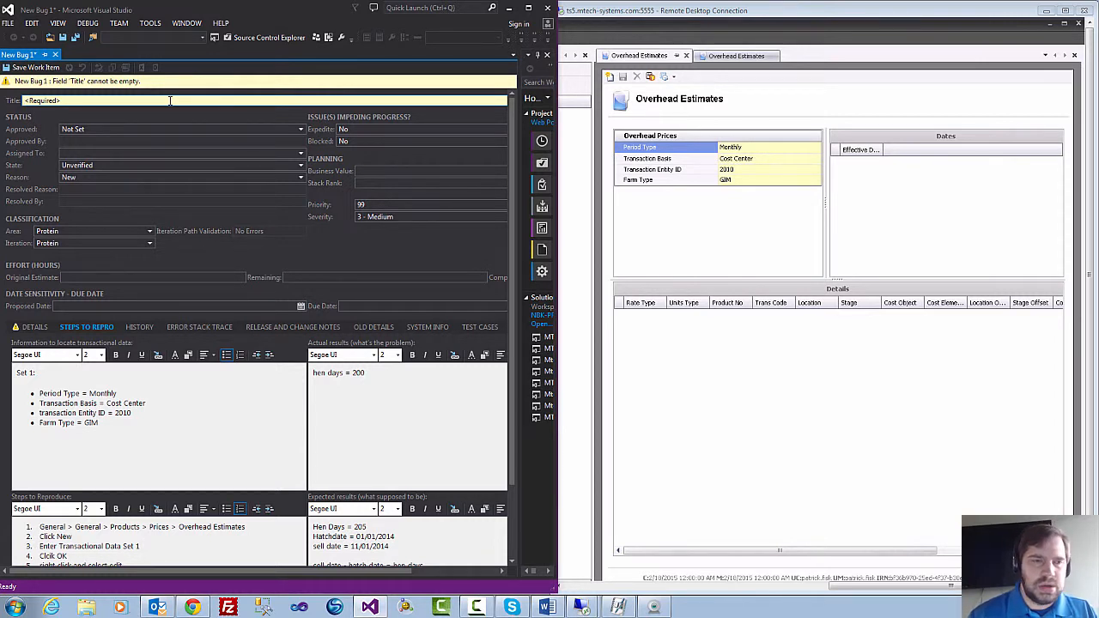
Replace the actual results with "Nothing happens" and the expected hen-days example with "New record line should apear under "details" child grid", keeping "Notes:".
left_click_drag(366, 373, 305, 371)
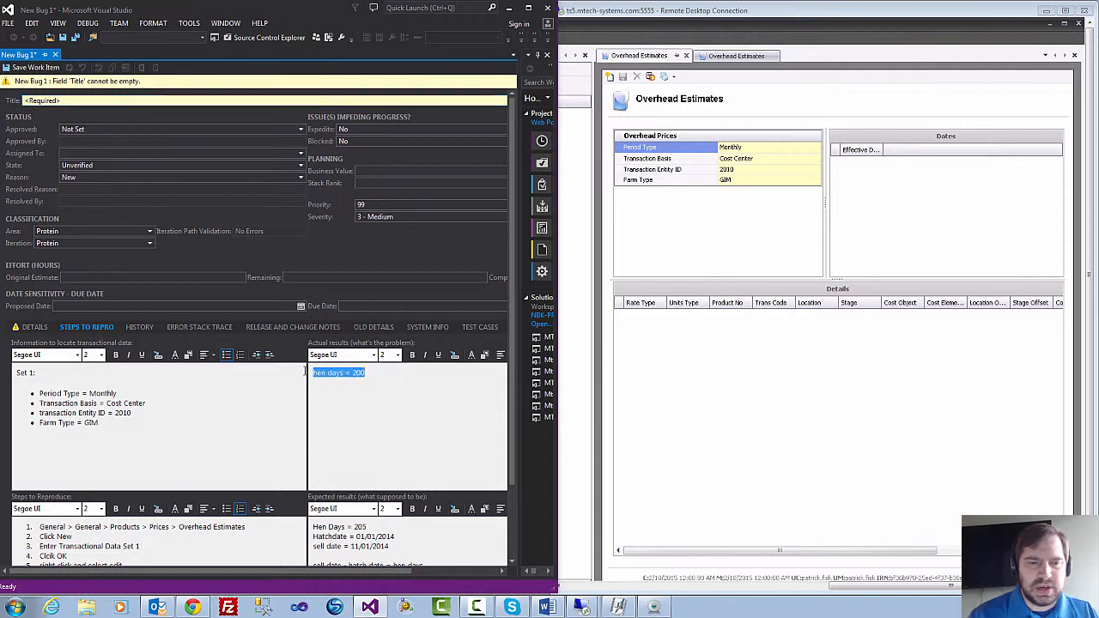
left_click(381, 376)
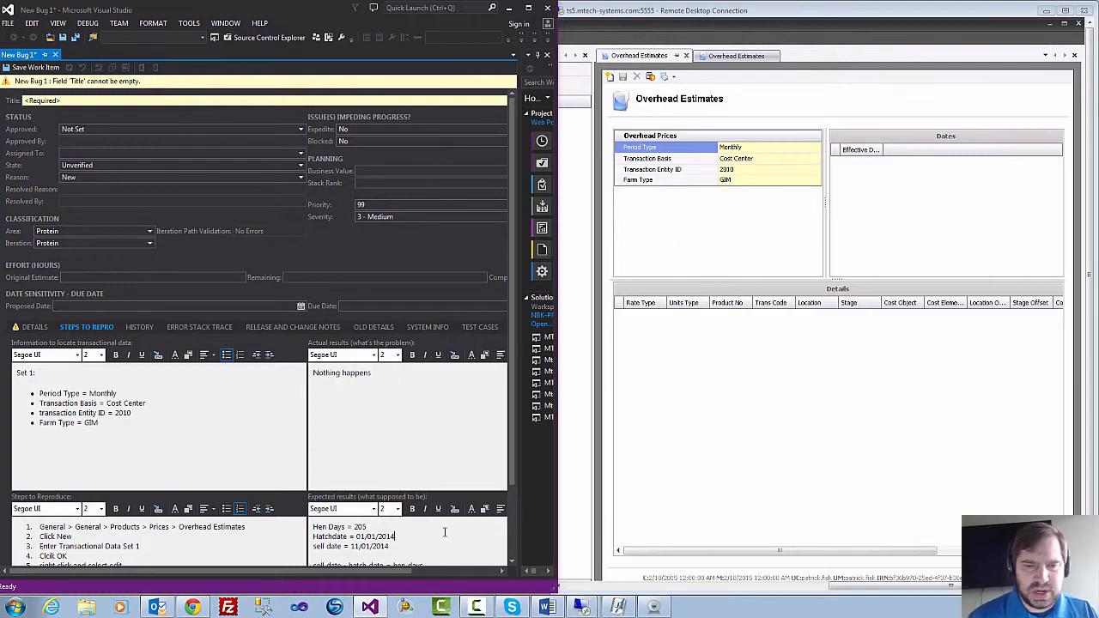
scroll(514, 507, "down", 3)
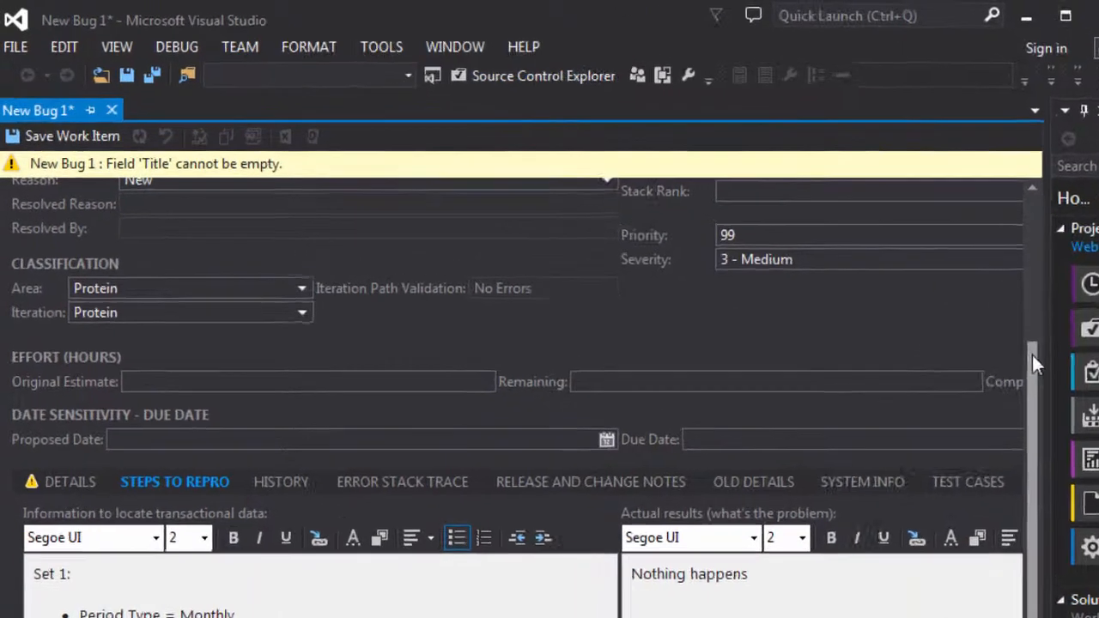
Begin the bug's title with the product area, "General -".
left_click_drag(1033, 361, 1032, 215)
left_click(133, 200)
type("Gener")
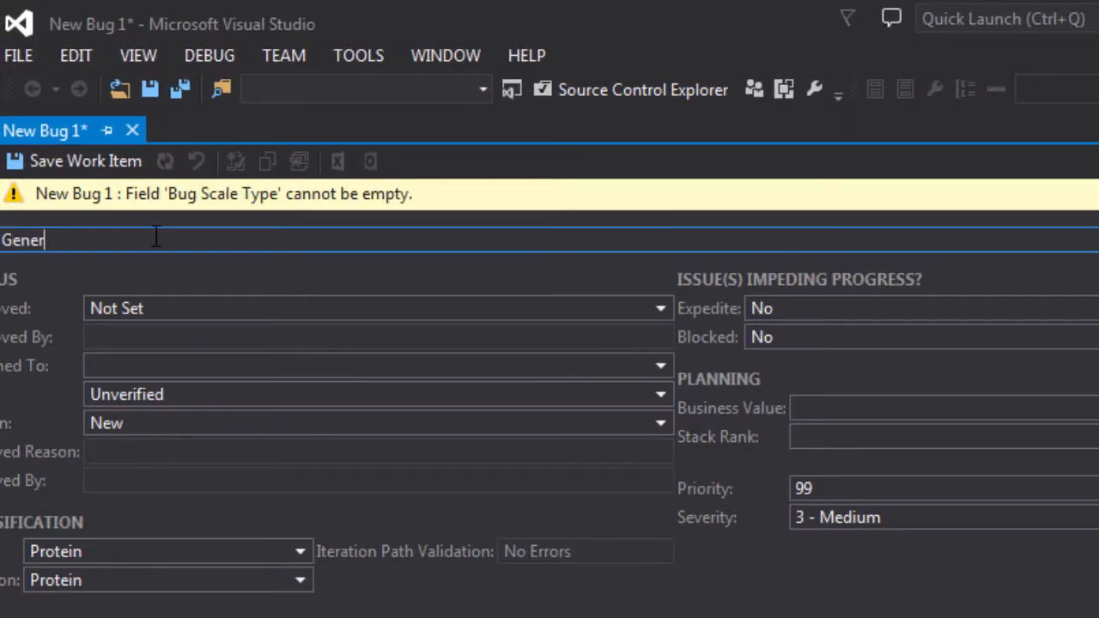
key("BackSpace")
key("BackSpace")
key("BackSpace")
key("BackSpace")
key("BackSpace")
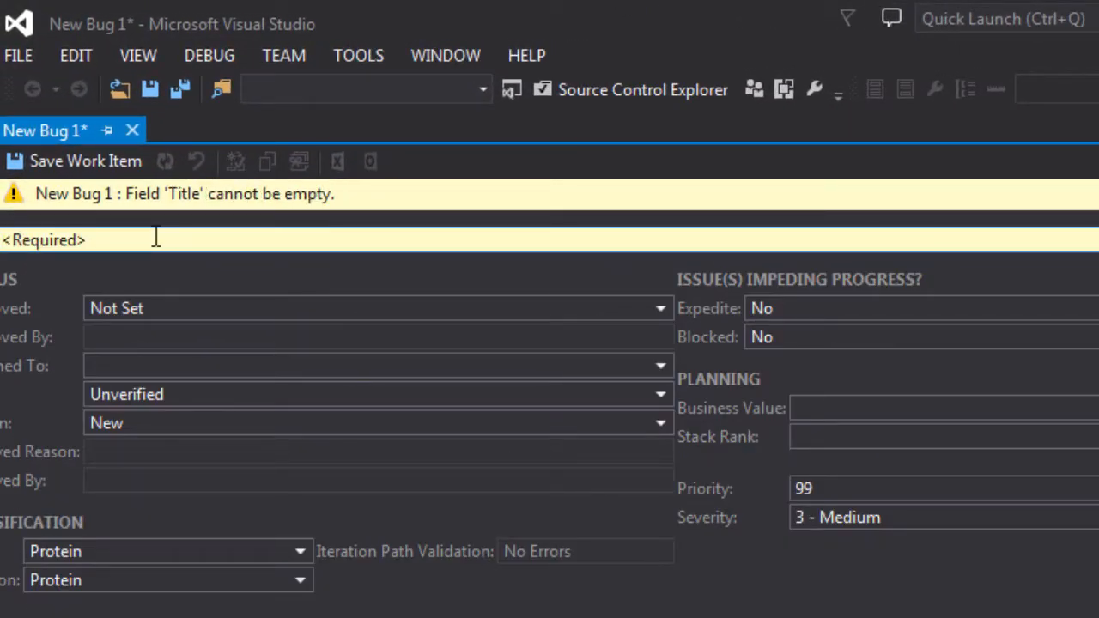
type("General ")
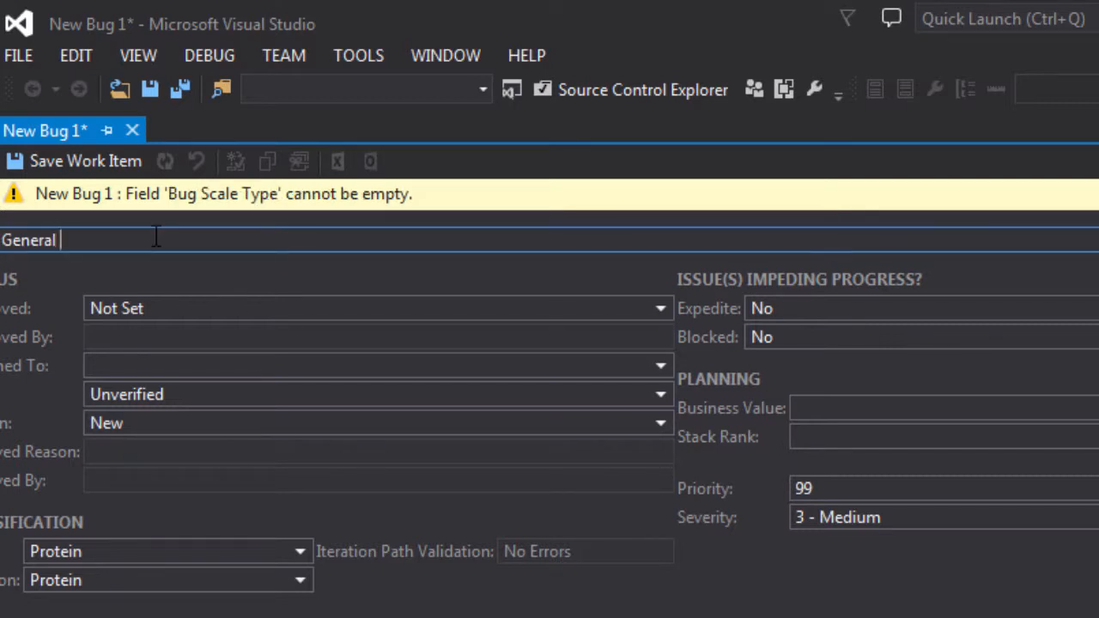
type("-")
Continue the bug's title with "New record line under details does not apear".
type("New record line i")
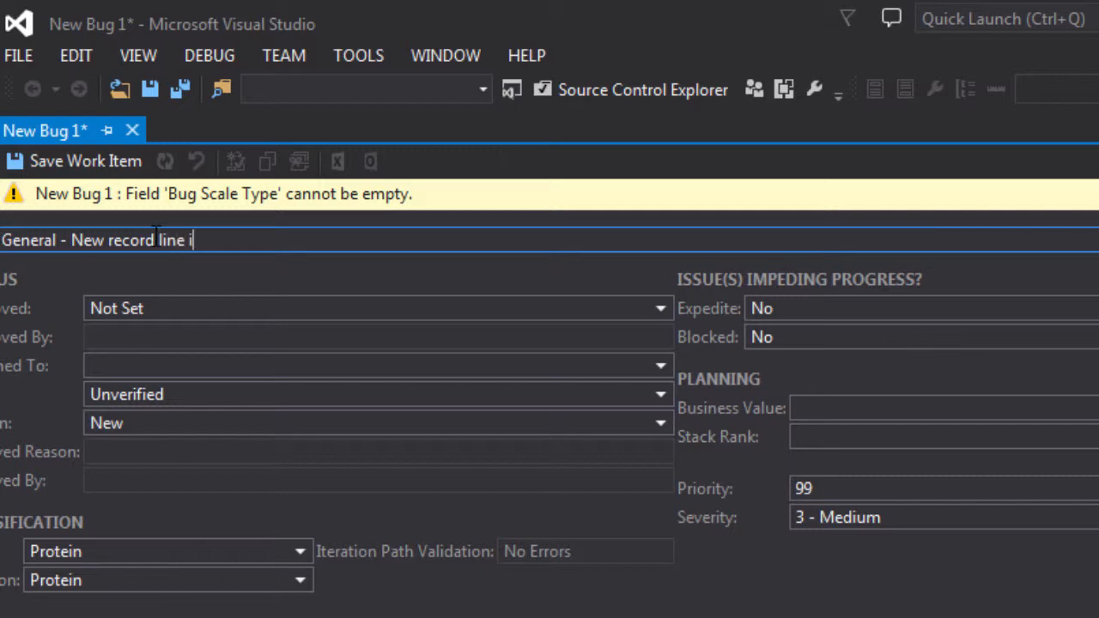
key("BackSpace")
type("under detail")
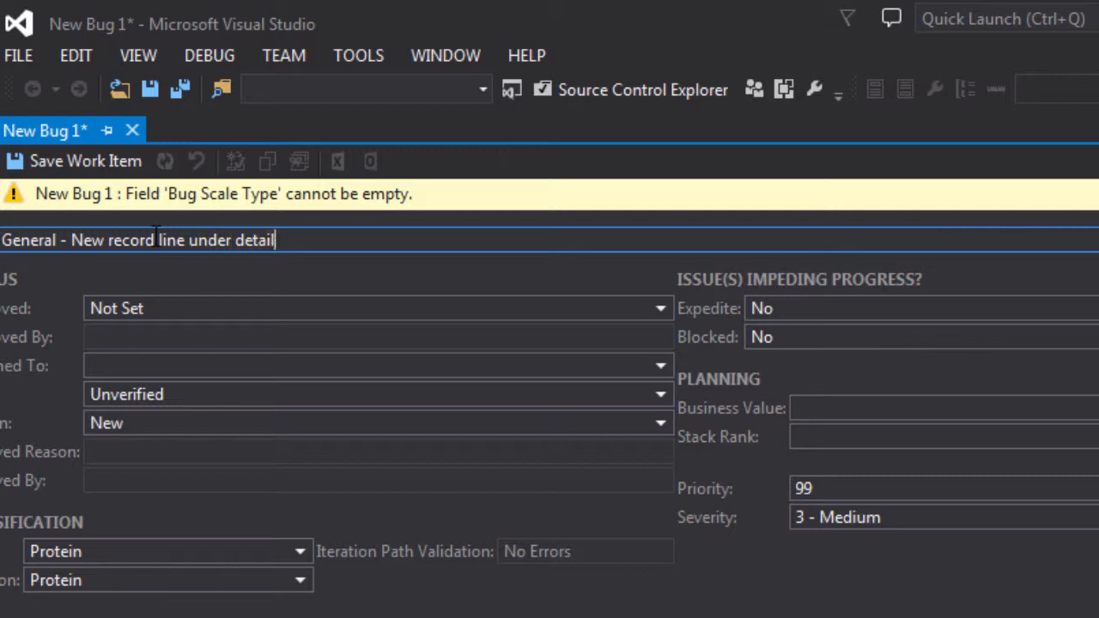
type("s does not apear")
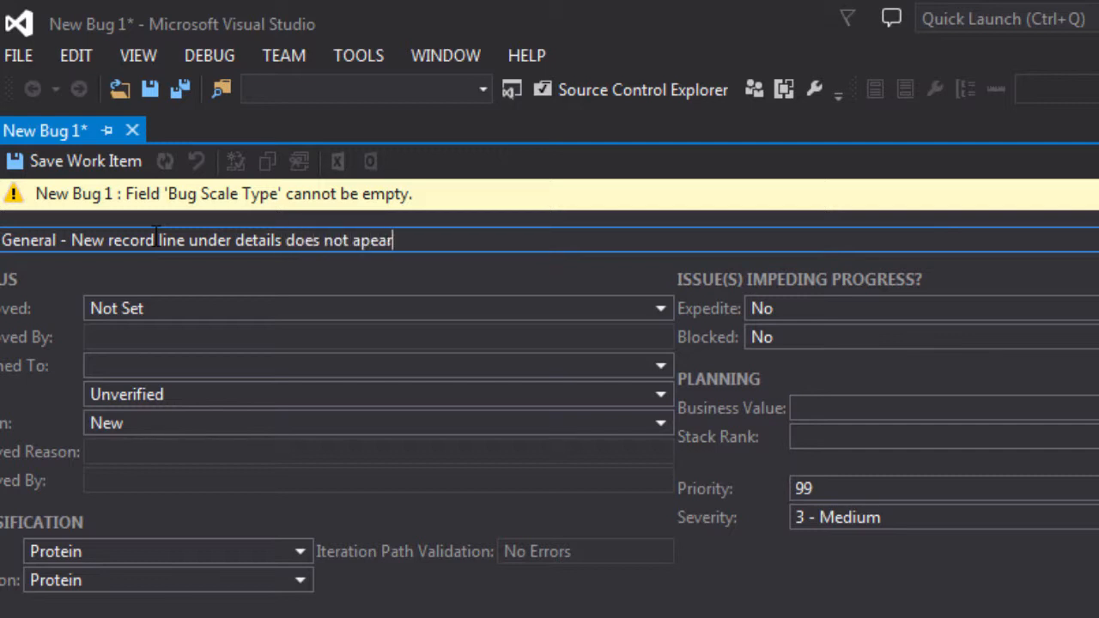
type(" when new ")
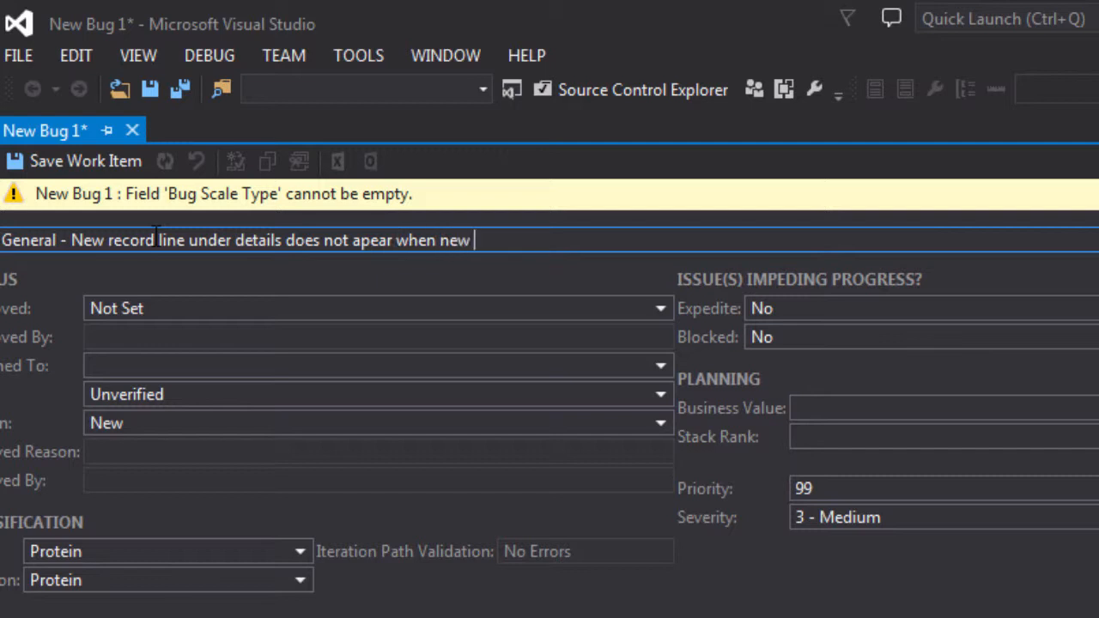
type("button i")
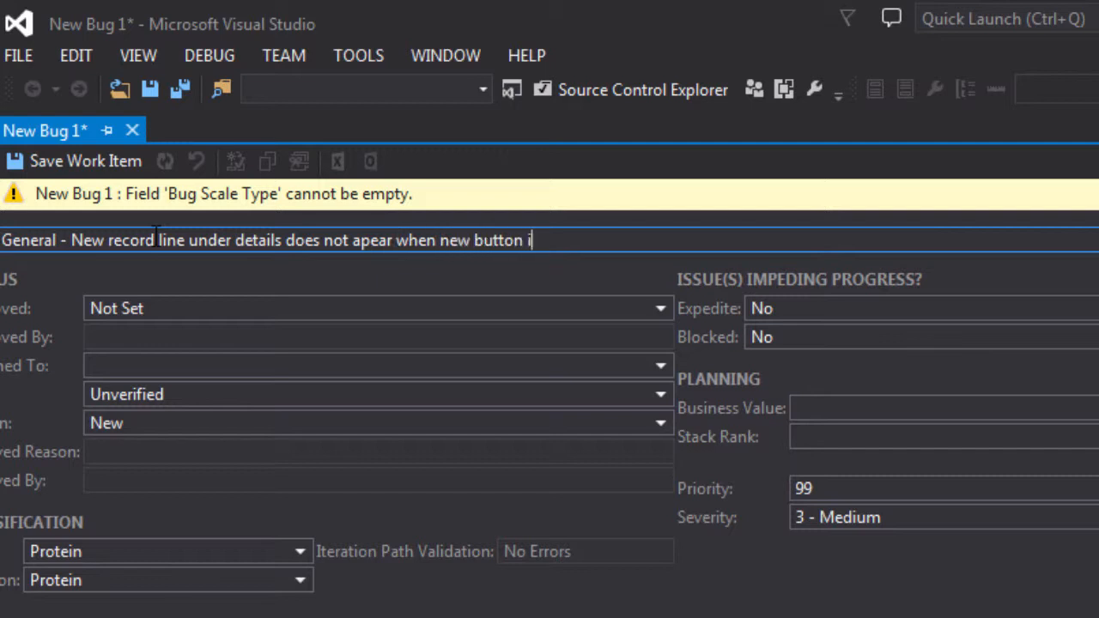
type("s clicked")
left_click(833, 617)
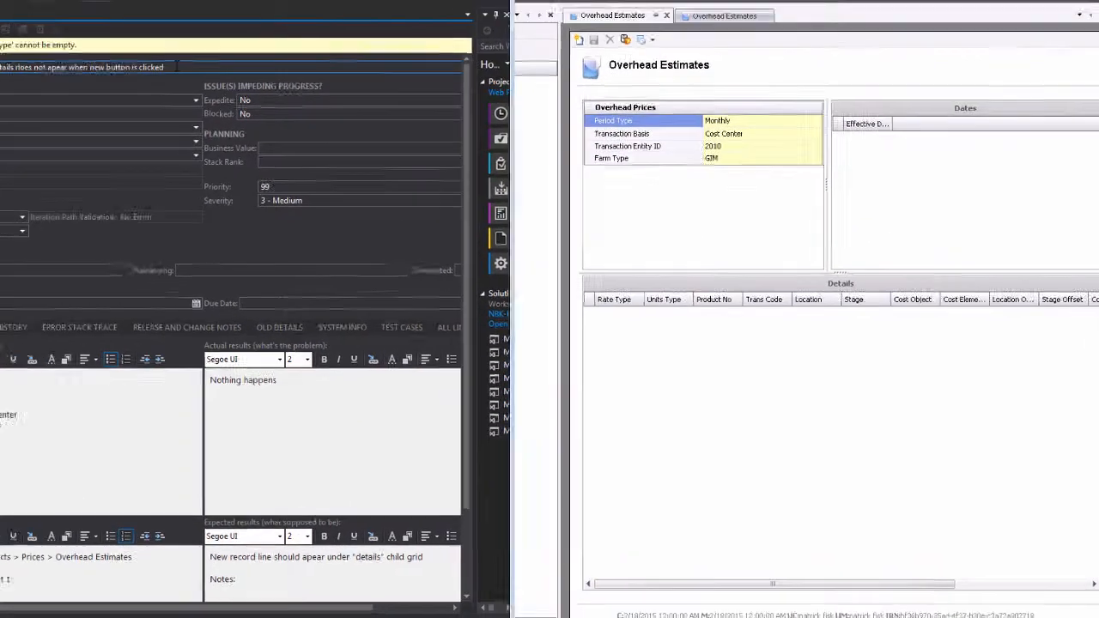
left_click(272, 104)
left_click(272, 104)
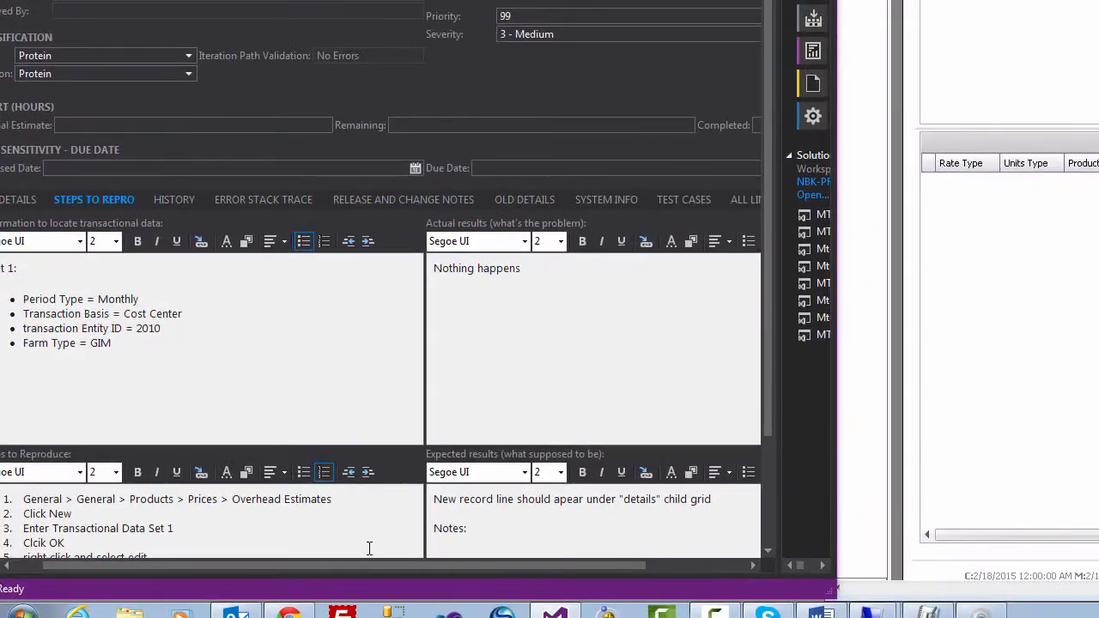
Show the bug's details in a maximized window and set the pain-point Type to "Bug impairs usage, but not in a vital business scenario".
left_click_drag(306, 561, 269, 562)
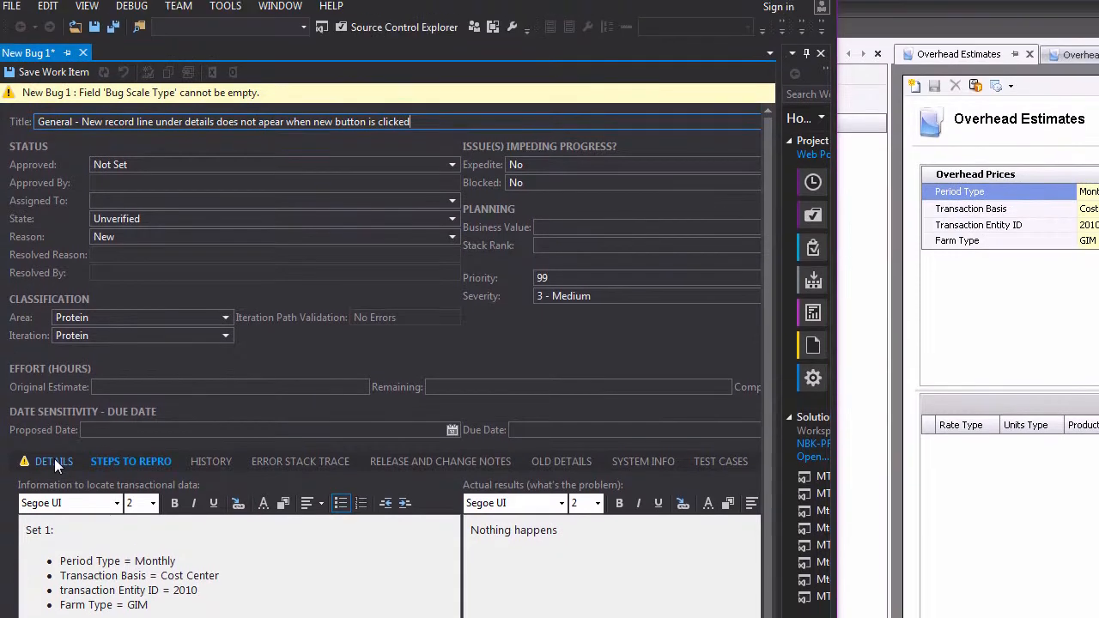
left_click(54, 461)
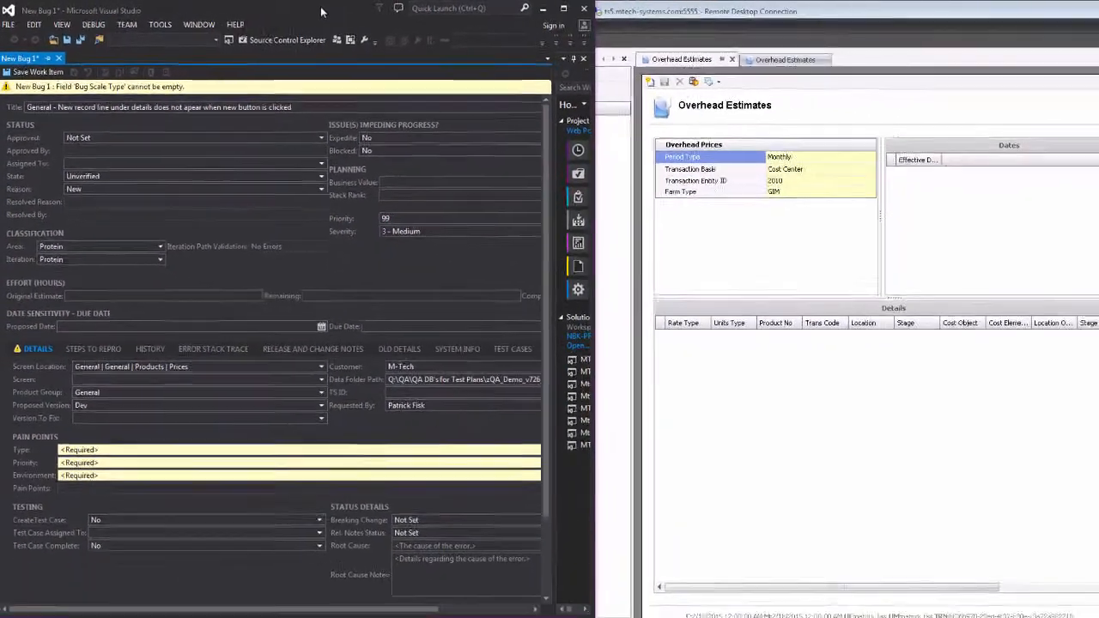
double_click(451, 11)
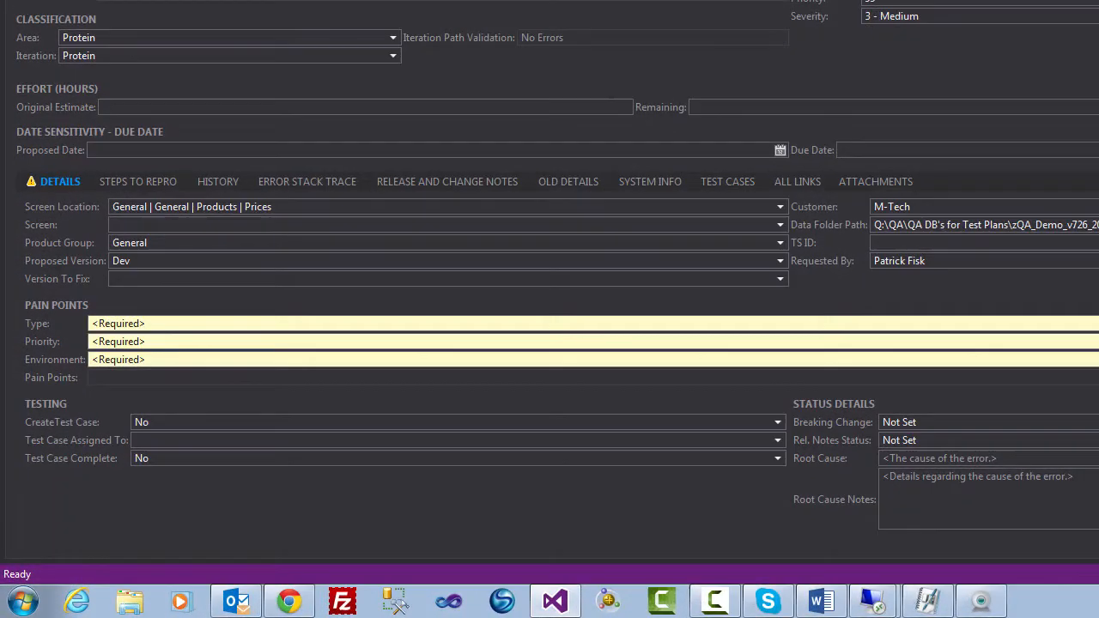
left_click(1093, 323)
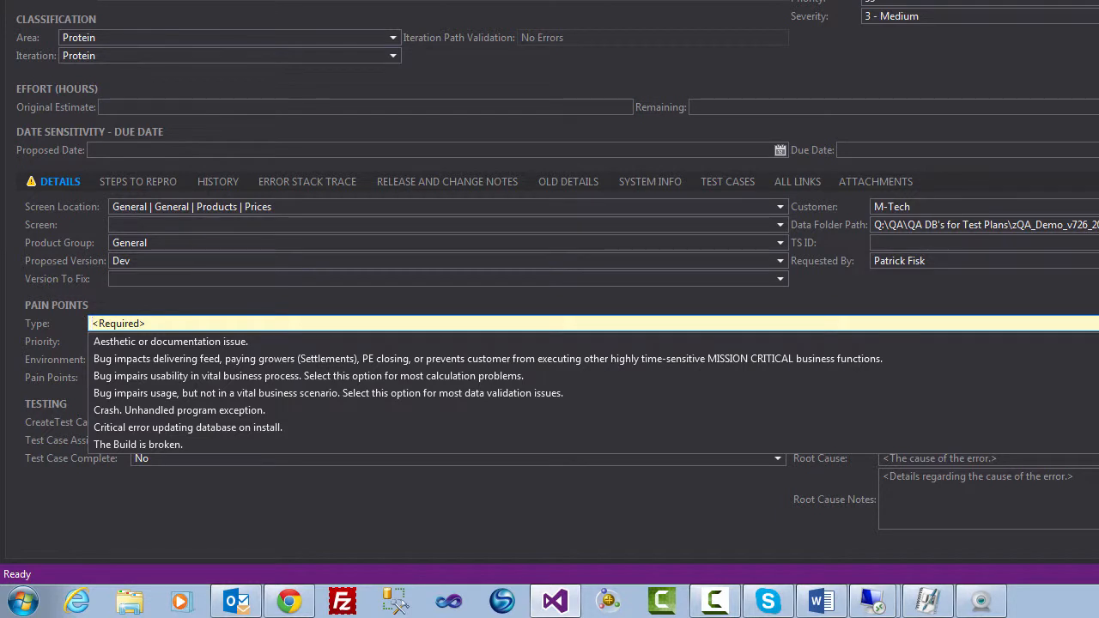
left_click(627, 394)
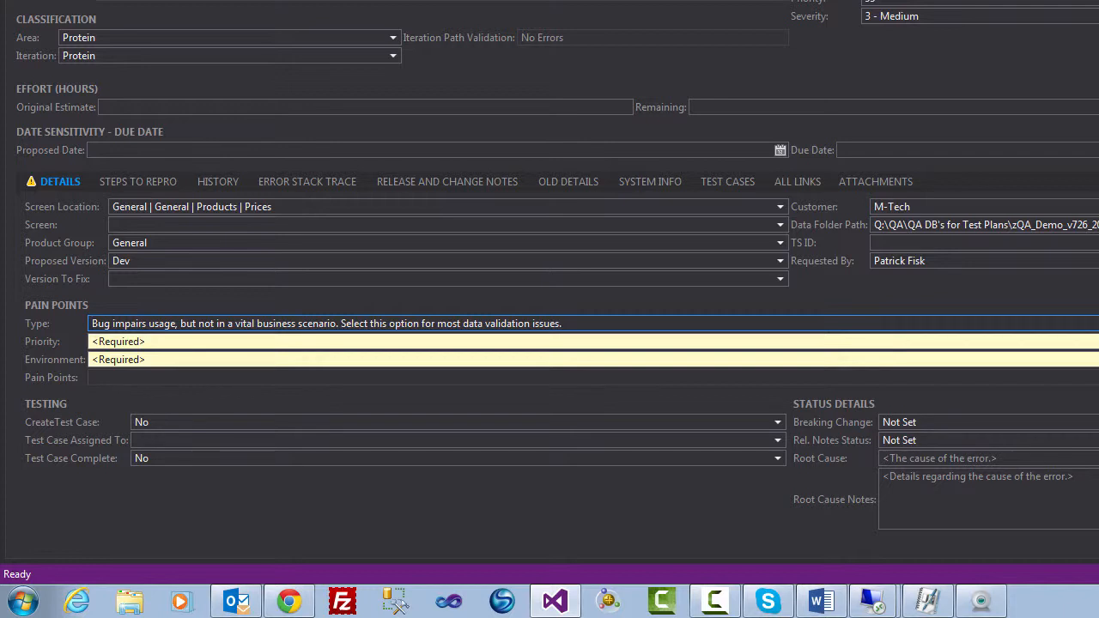
Set pain-point Priority to "Users don't like this bug, but it's mostly just a hassle and/or inconvenient" and Environment to "Bug is in internal testing in Dev version".
left_click(1097, 342)
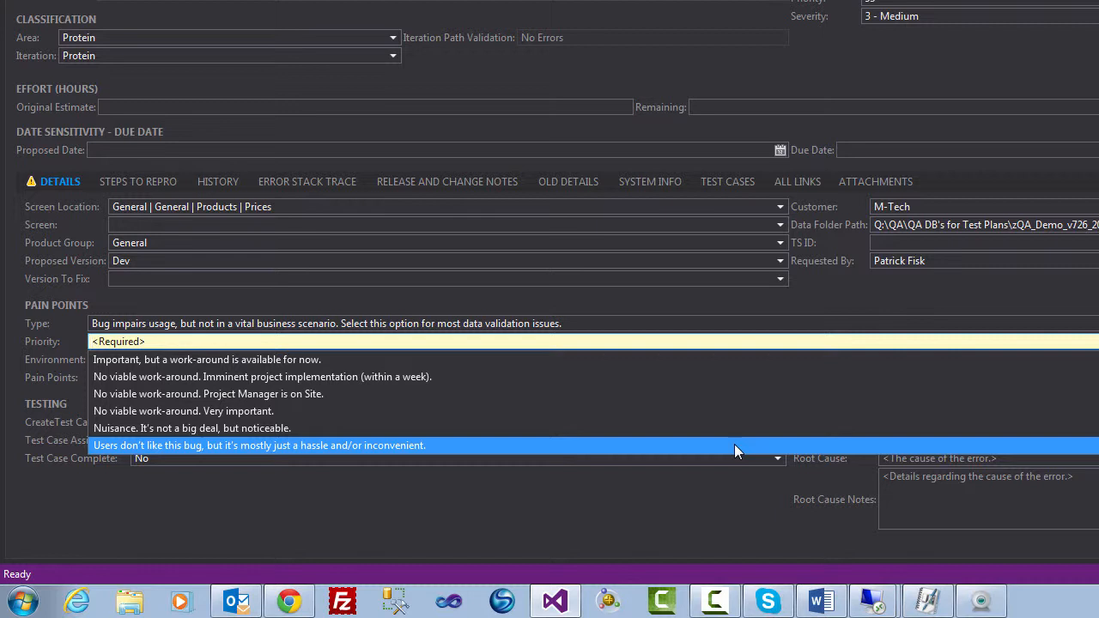
left_click(734, 444)
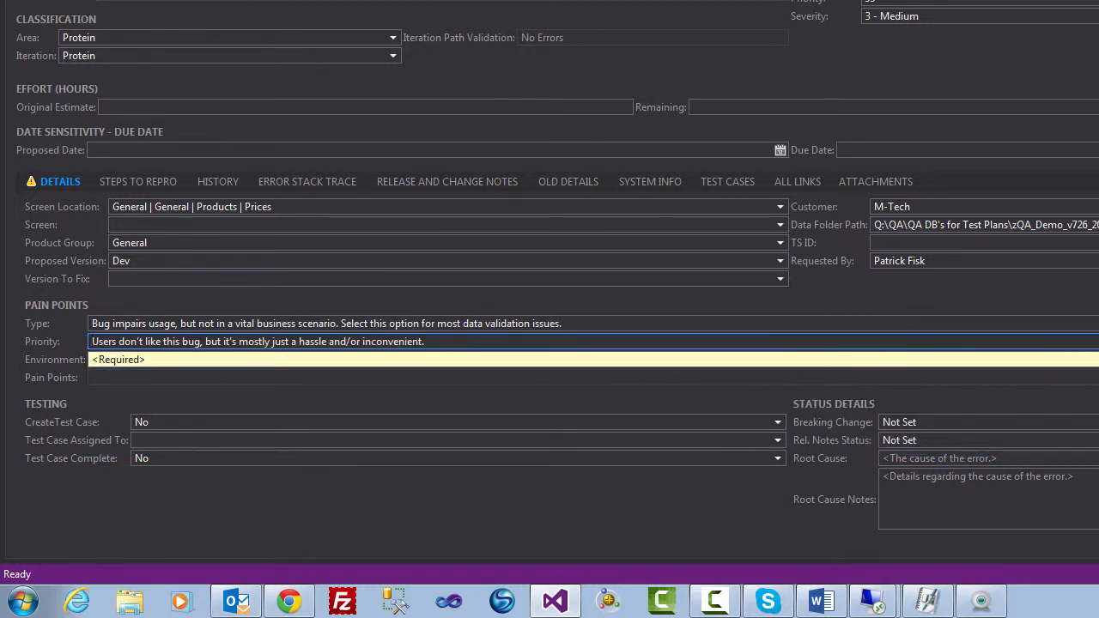
left_click(1096, 360)
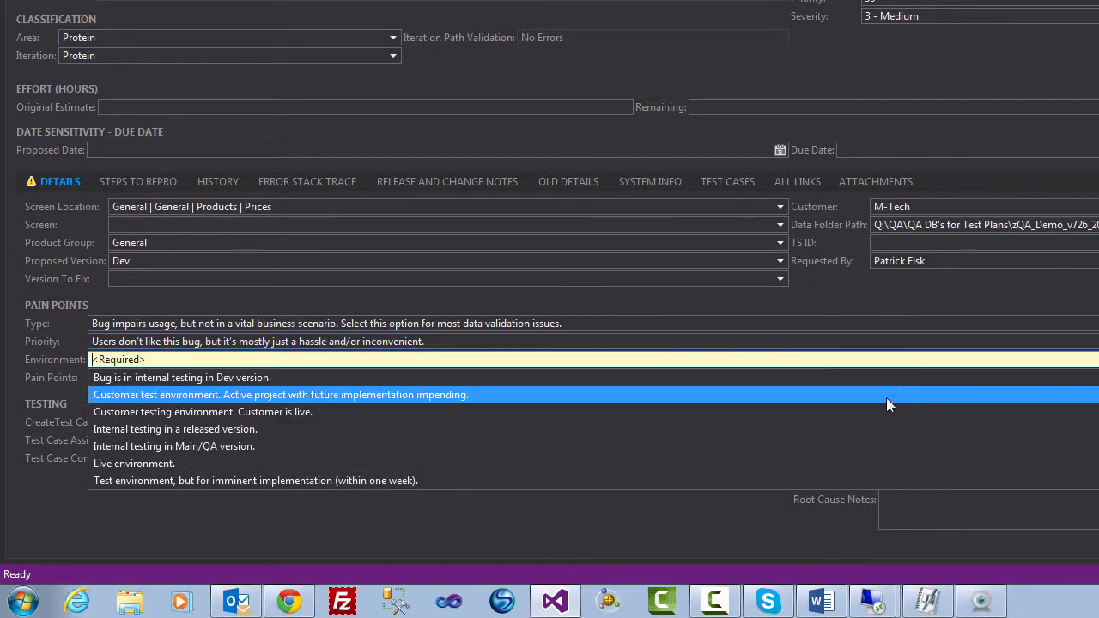
left_click(878, 375)
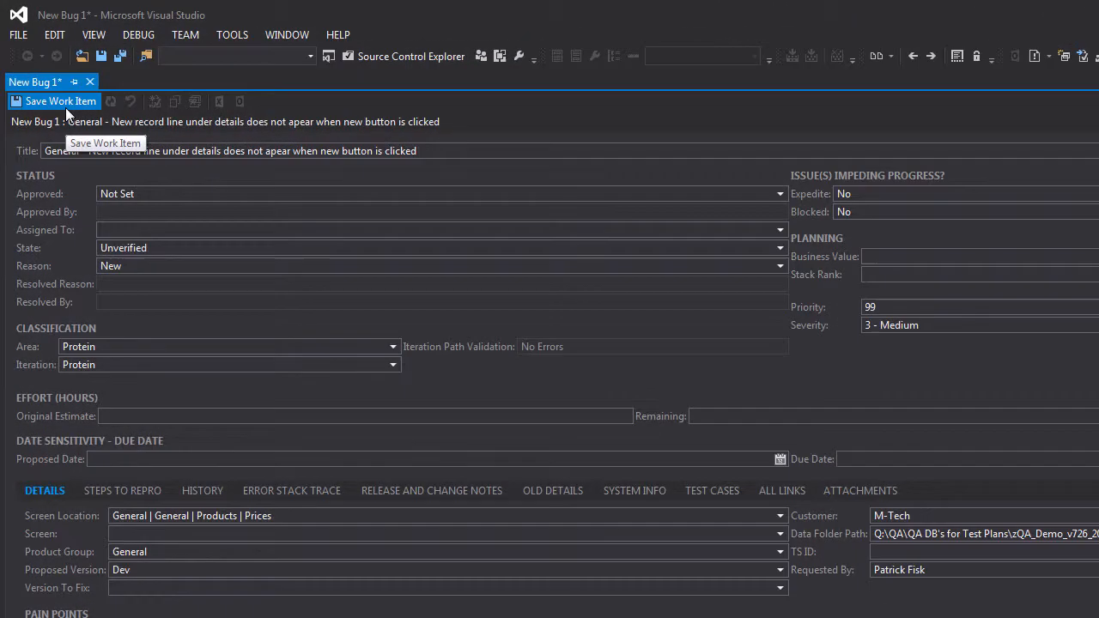
Save the bug work item and refresh it to check its calculated pain points.
left_click(66, 107)
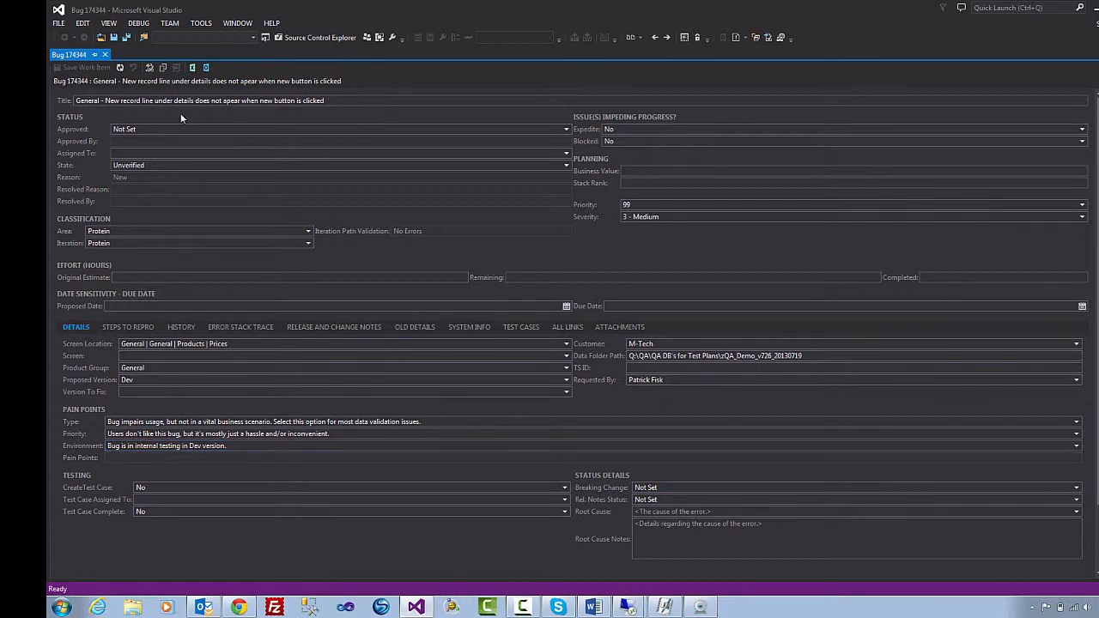
left_click(121, 69)
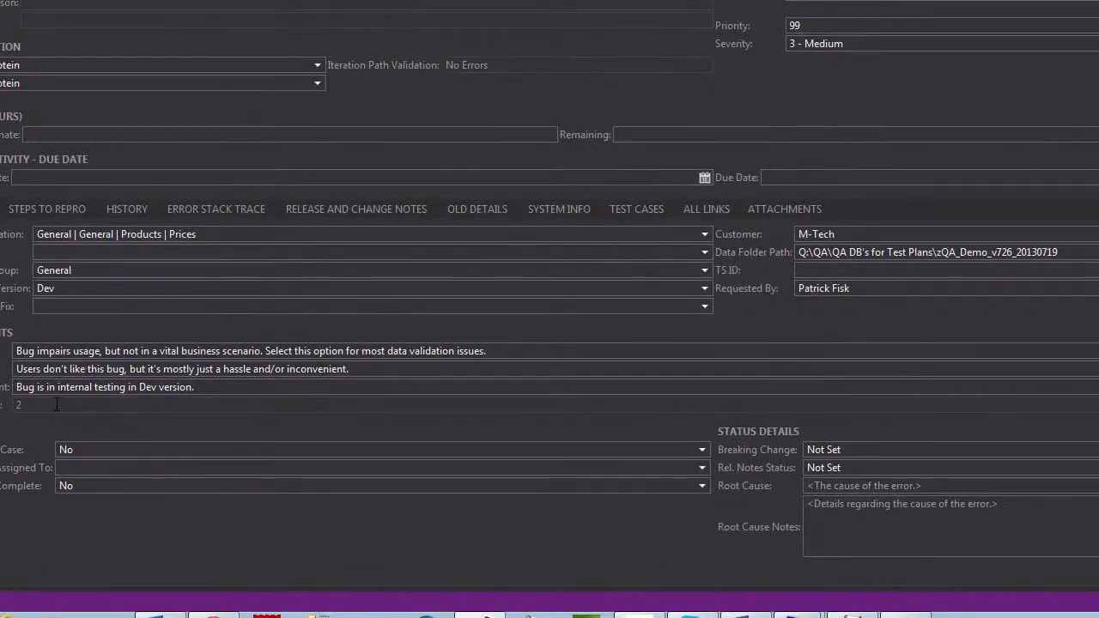
double_click(57, 405)
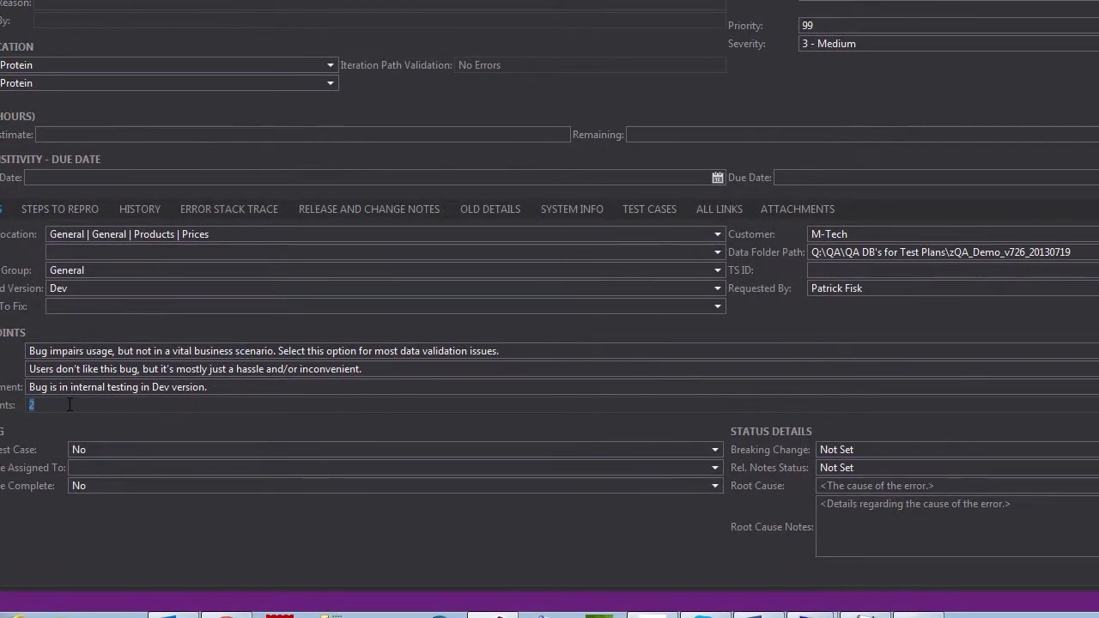